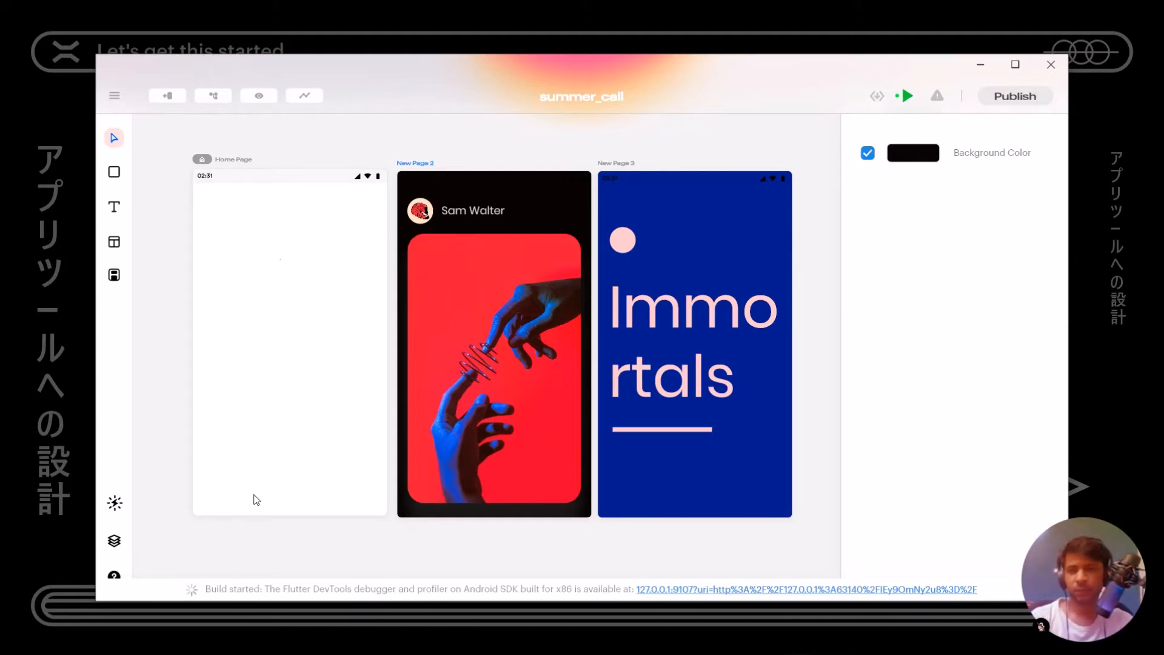
- Draw a rectangle about 368 by 136 in the upper part of the Home Page
left_click(114, 172)
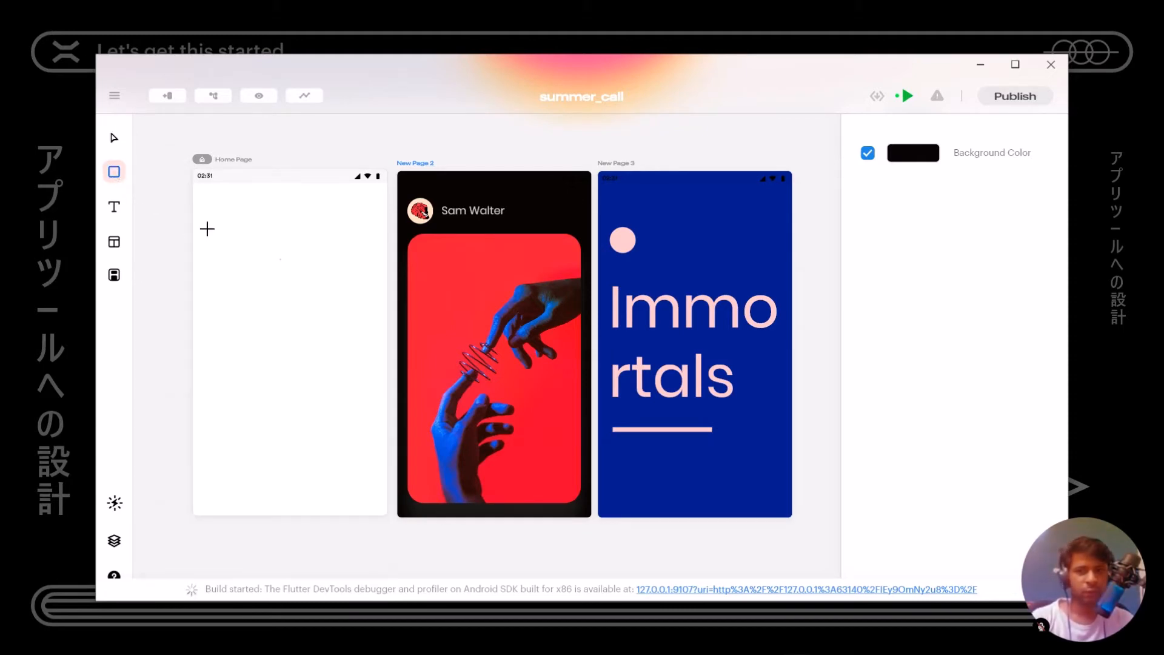
left_click_drag(209, 211, 369, 267)
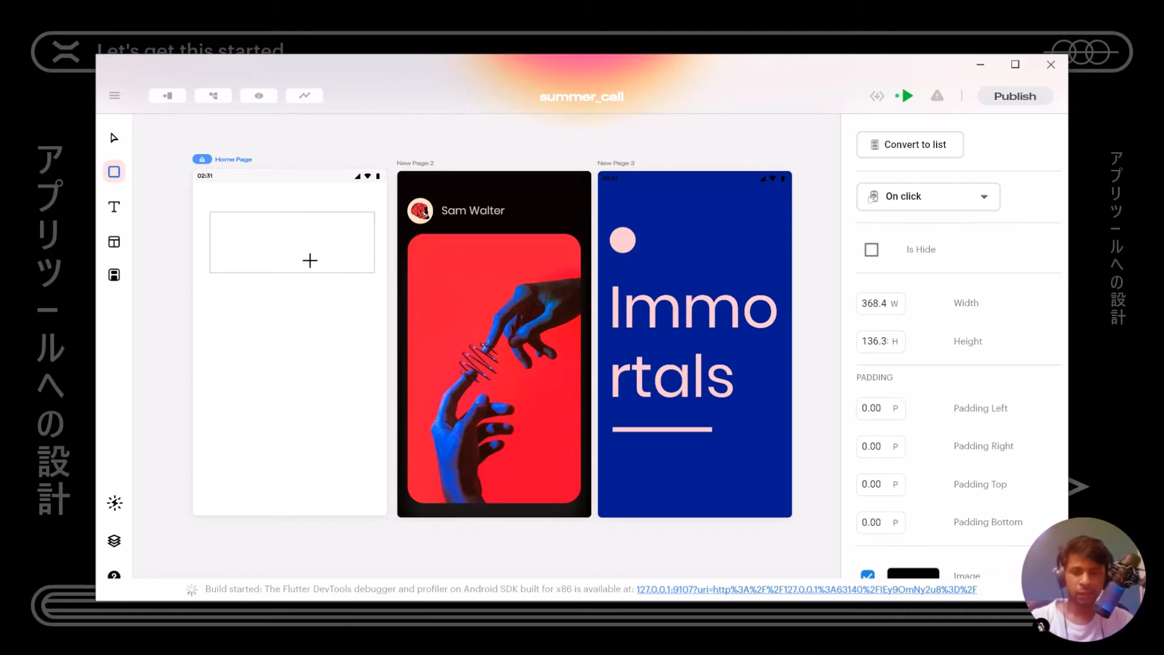
key("v")
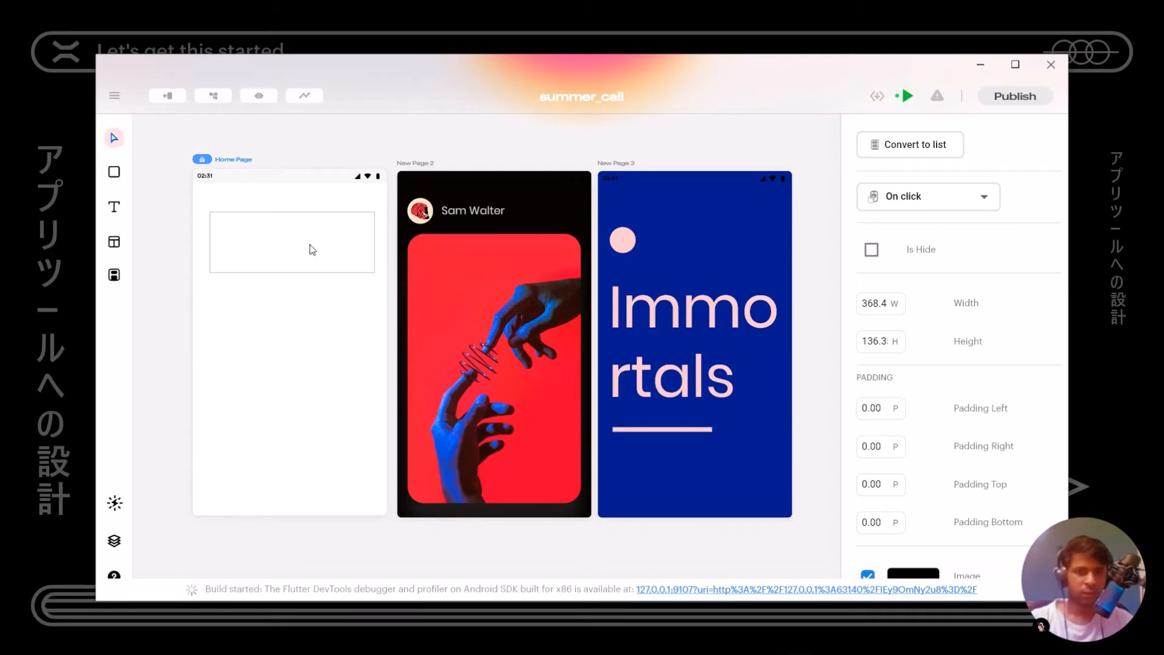
- Connect the Home Page rectangle to New Page 2 as its navigation target
left_click(211, 99)
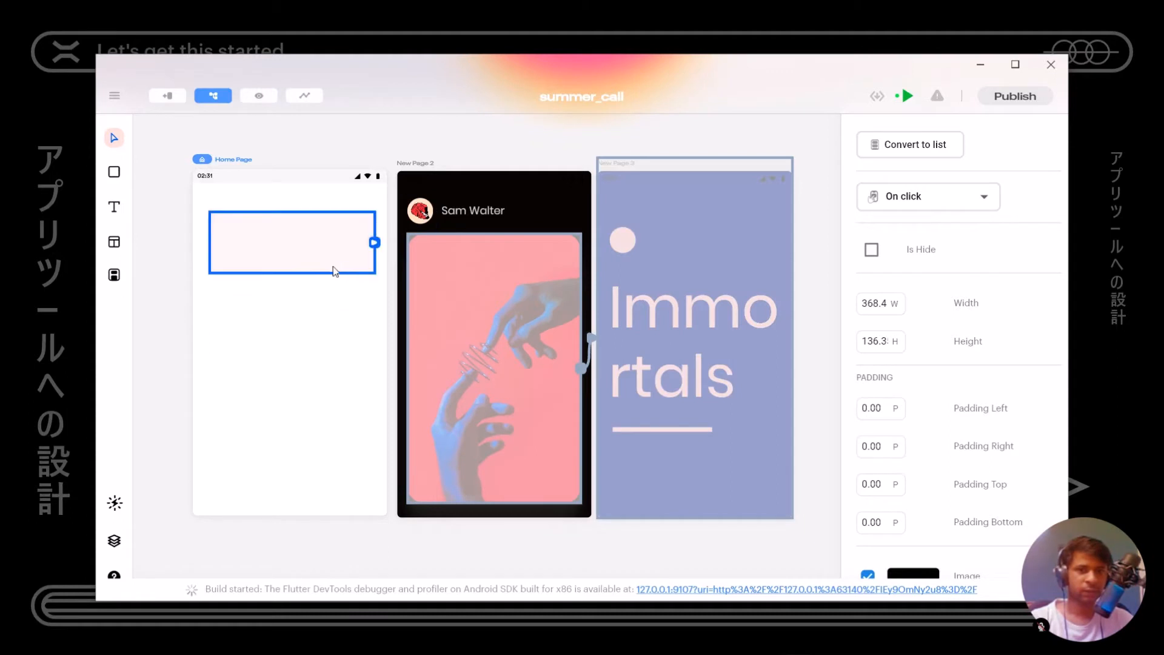
left_click_drag(375, 243, 417, 375)
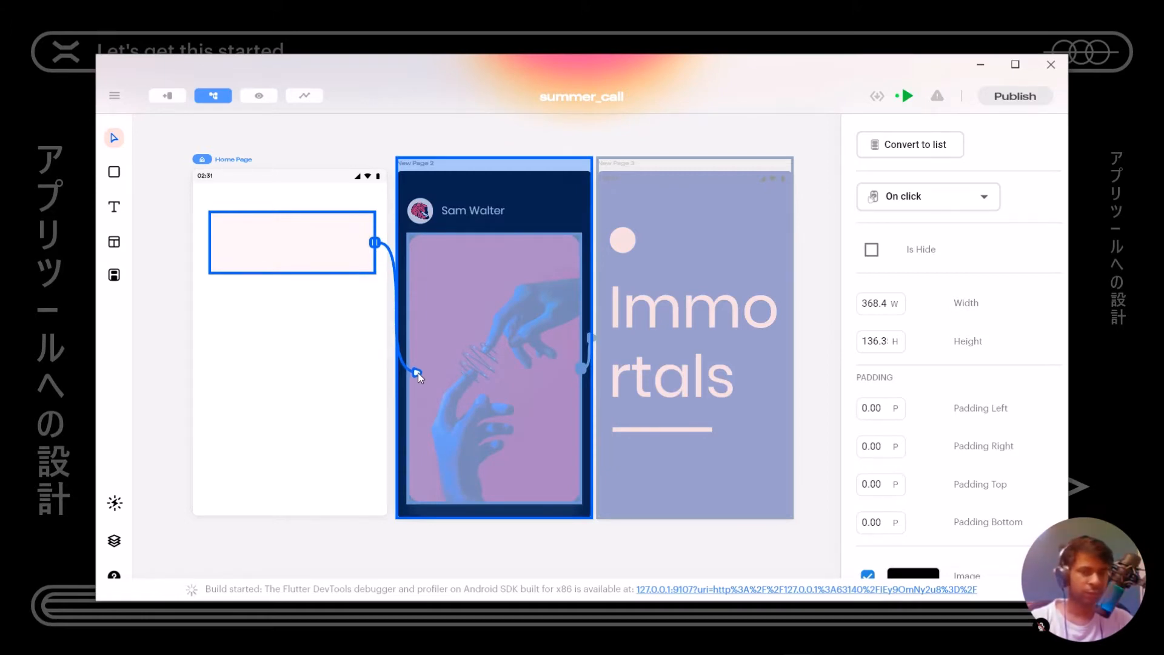
left_click_drag(417, 373, 418, 372)
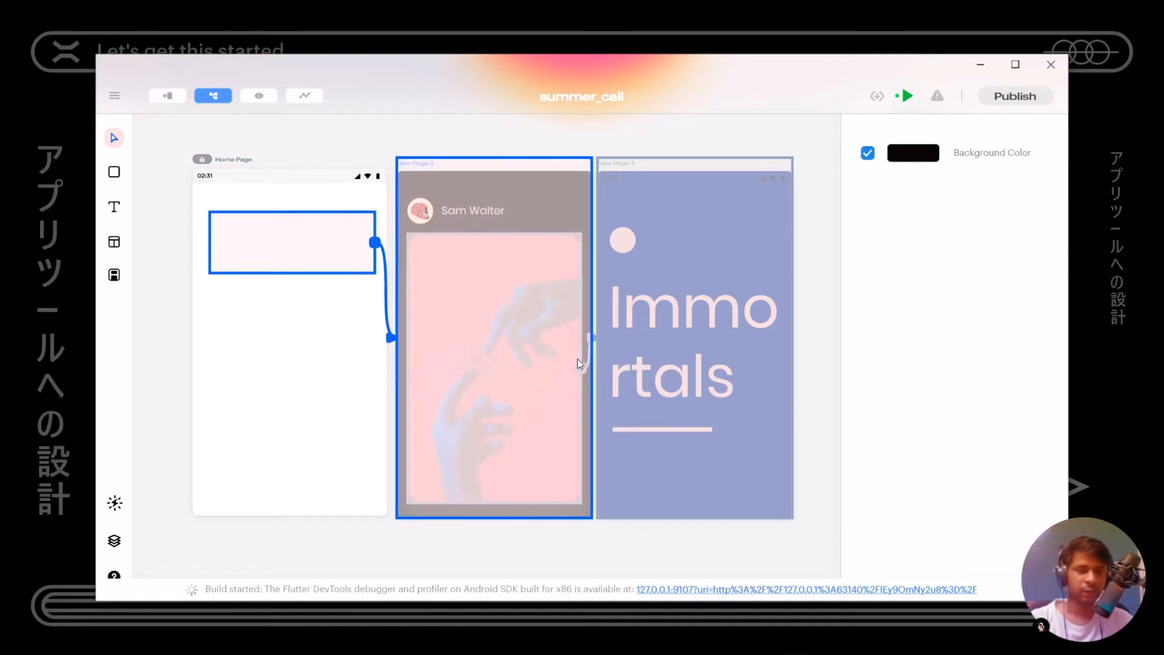
- Move New Page 3 away from New Page 2, then unlink and reconnect the large image on New Page 2 to New Page 3
left_click_drag(621, 163, 643, 165)
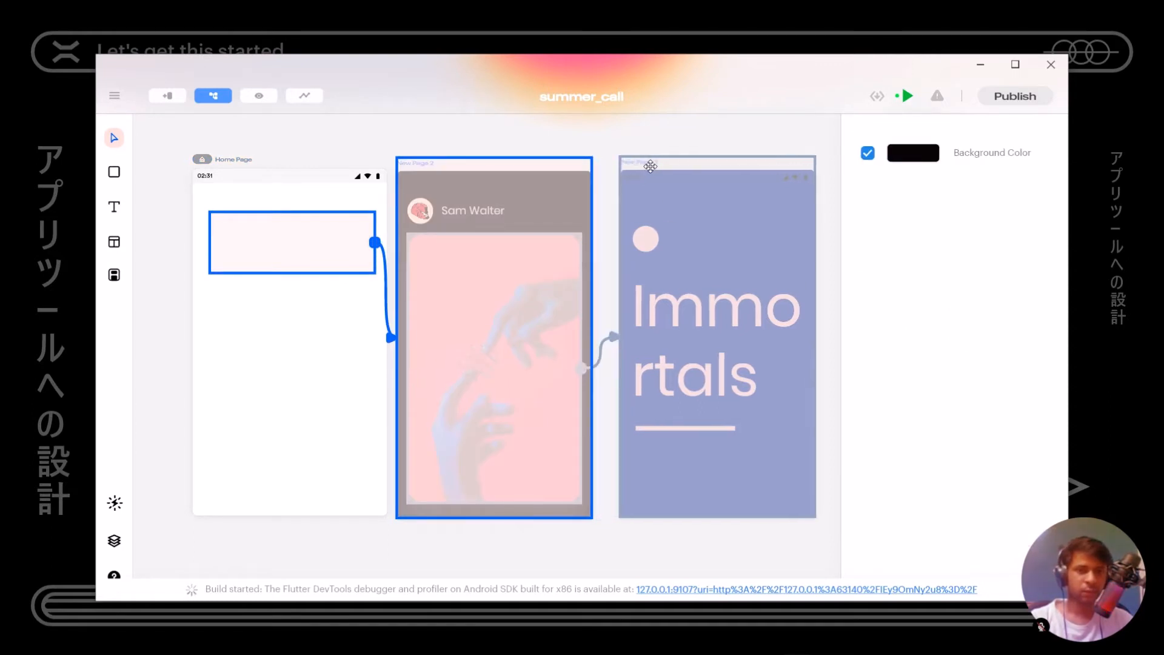
left_click_drag(620, 338, 598, 333)
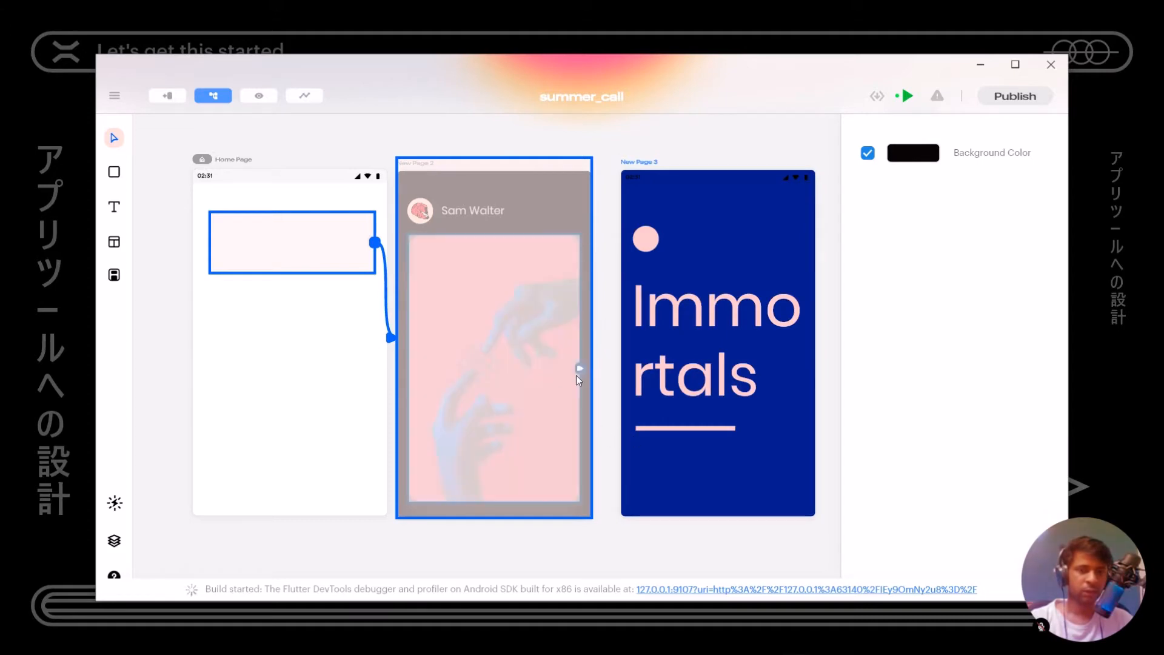
left_click_drag(581, 368, 649, 378)
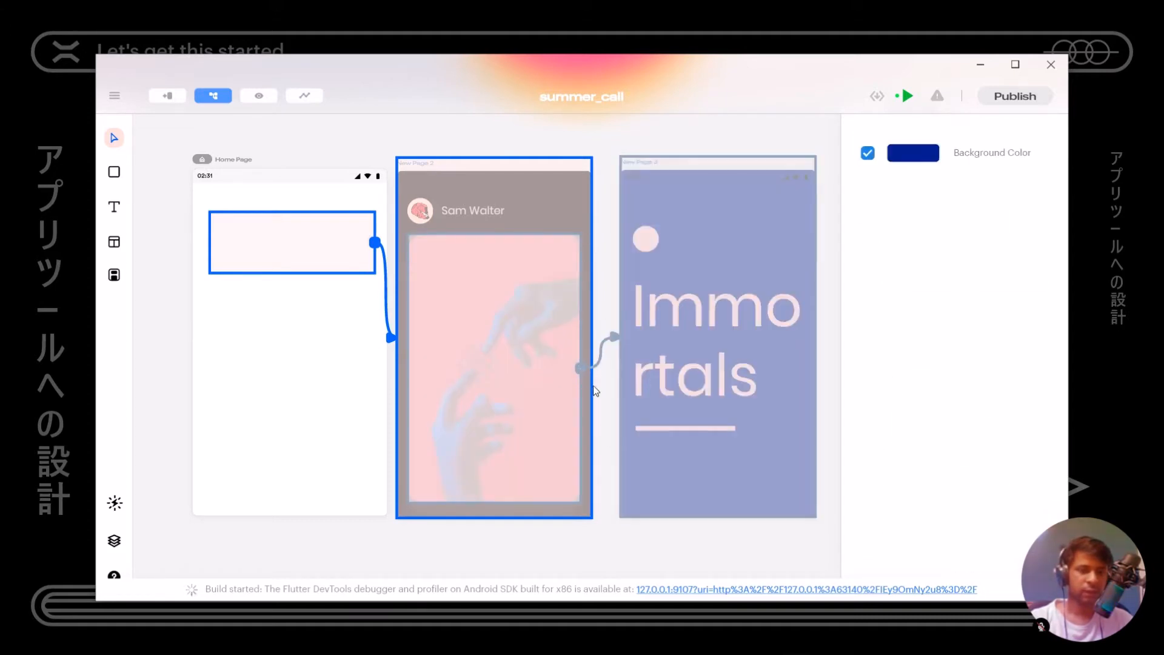
left_click(217, 97)
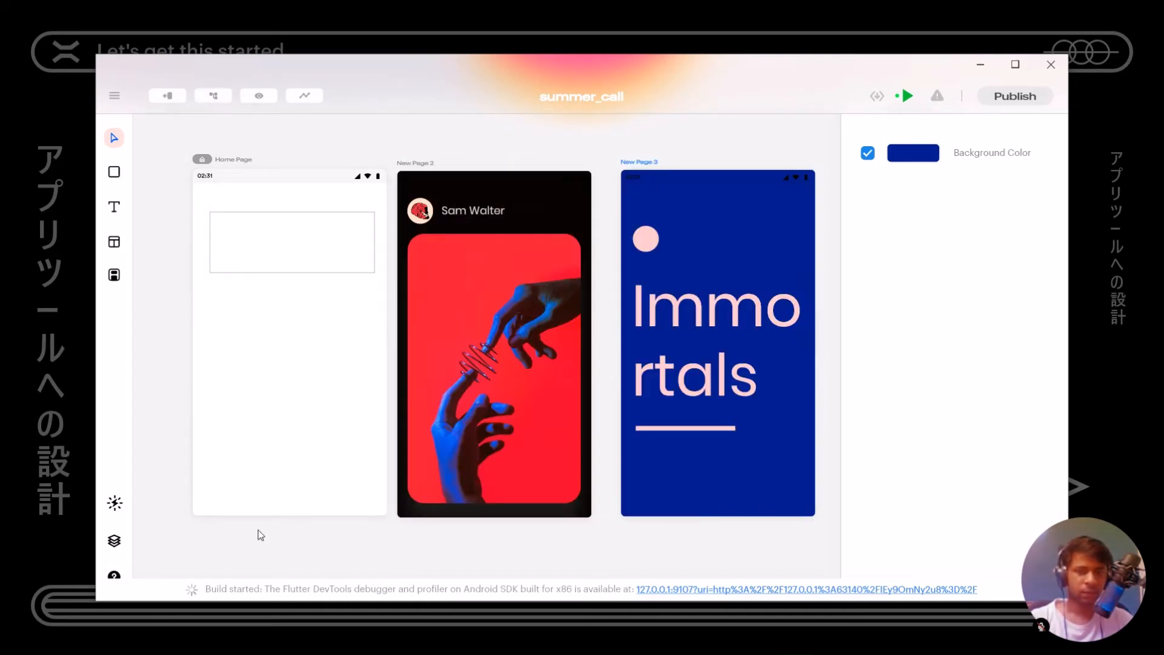
- Open the BlupLightning logic for New Page 2 and arrange its rectangle and Page Navigator nodes side by side
left_click(122, 544)
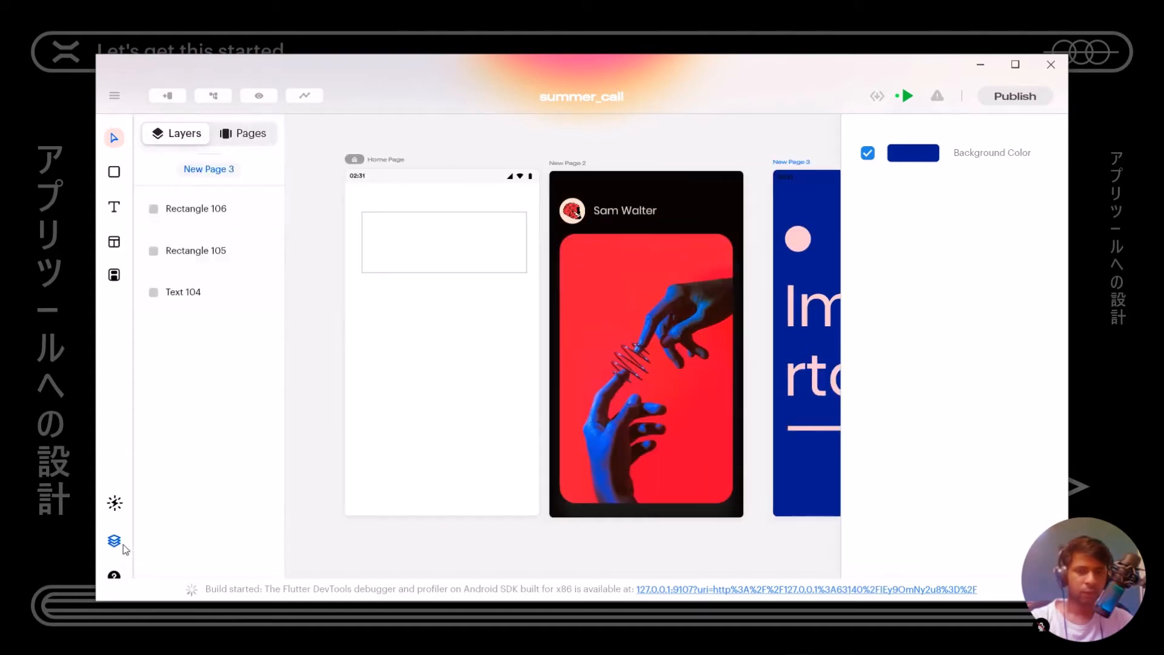
left_click(114, 502)
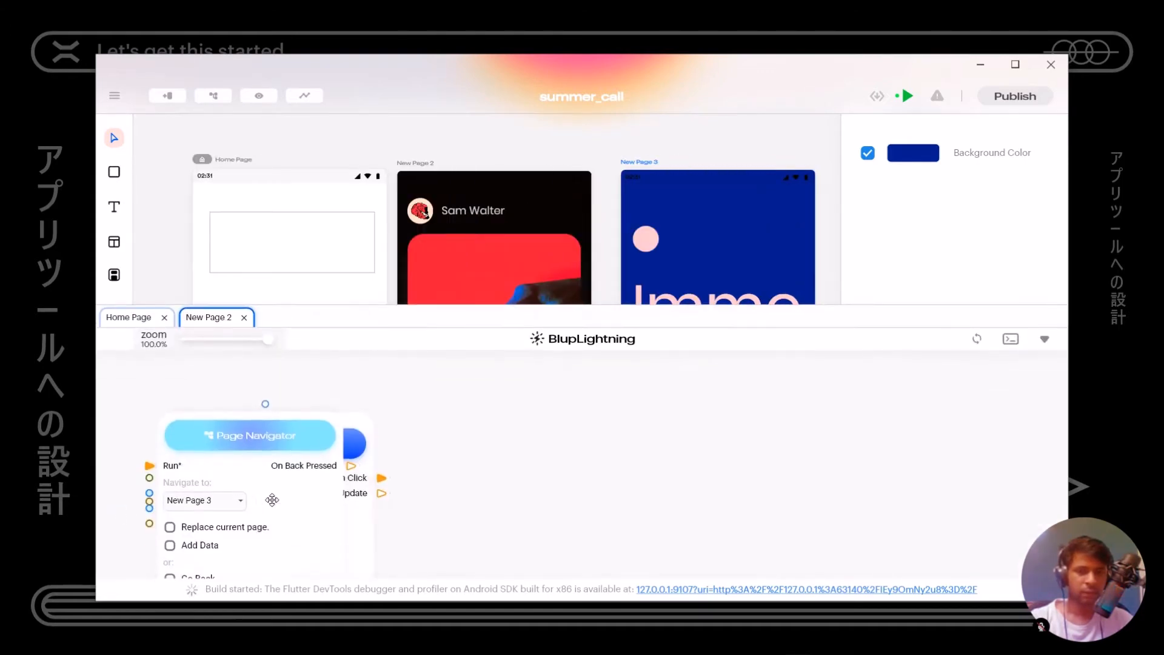
left_click_drag(360, 530, 603, 513)
left_click_drag(285, 463, 778, 438)
left_click_drag(489, 477, 421, 478)
scroll(445, 474, "down", 3)
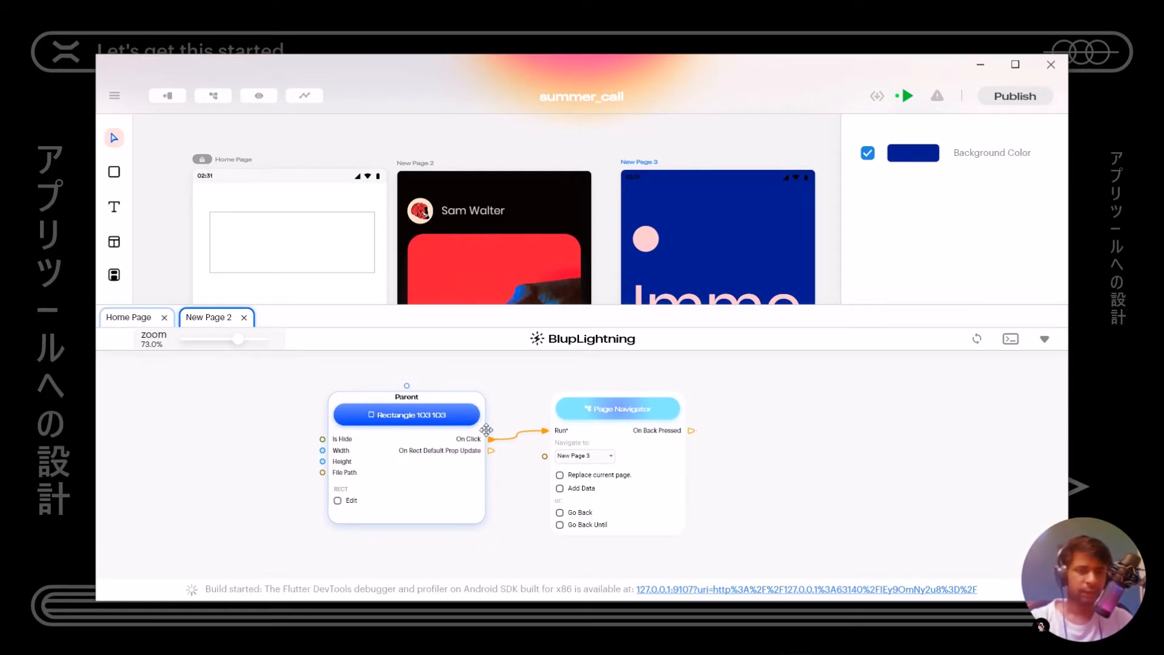
left_click(755, 453)
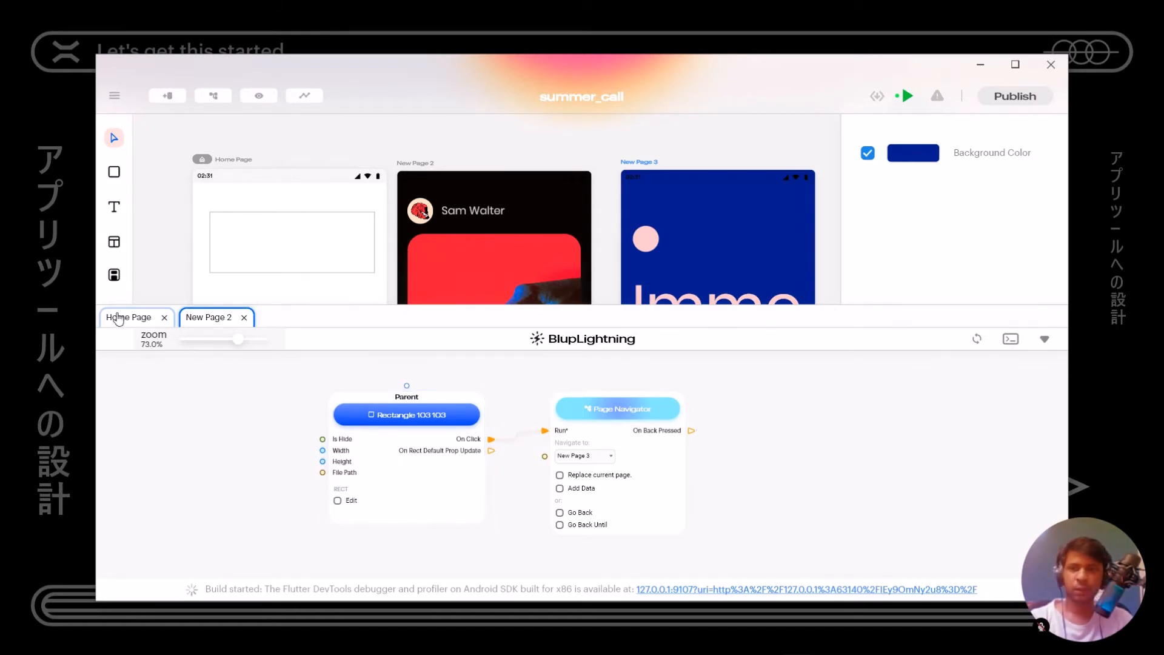
- Review the page navigation nodes of the Home Page and New Page 2, and close the logic editor
left_click(135, 319)
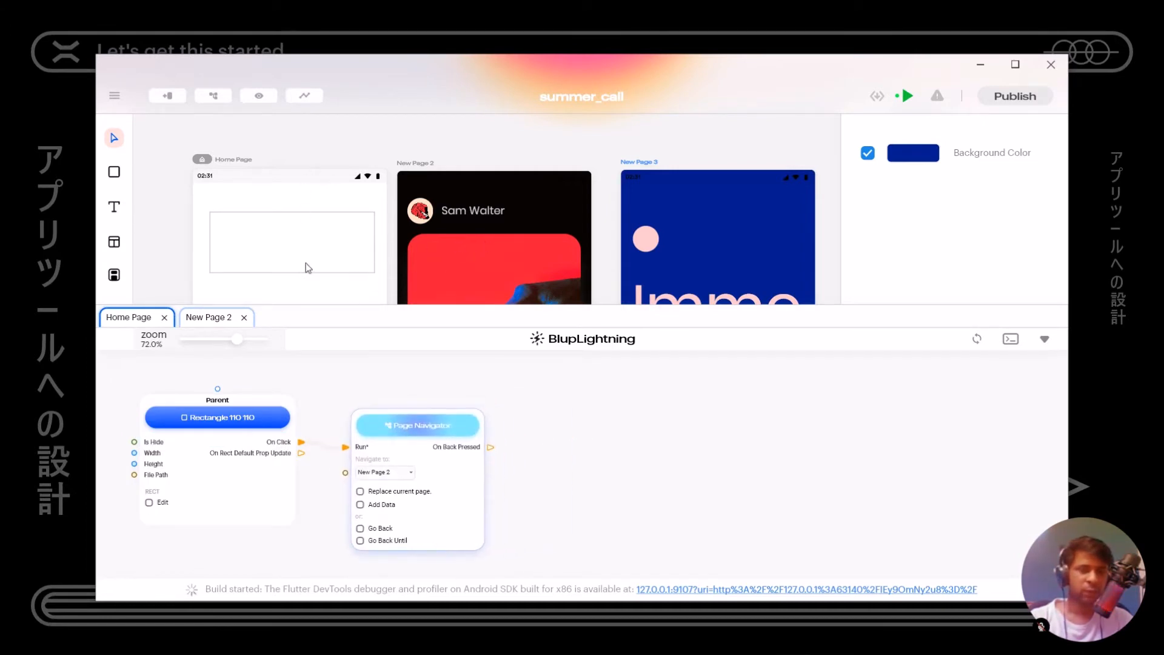
left_click_drag(238, 414, 256, 430)
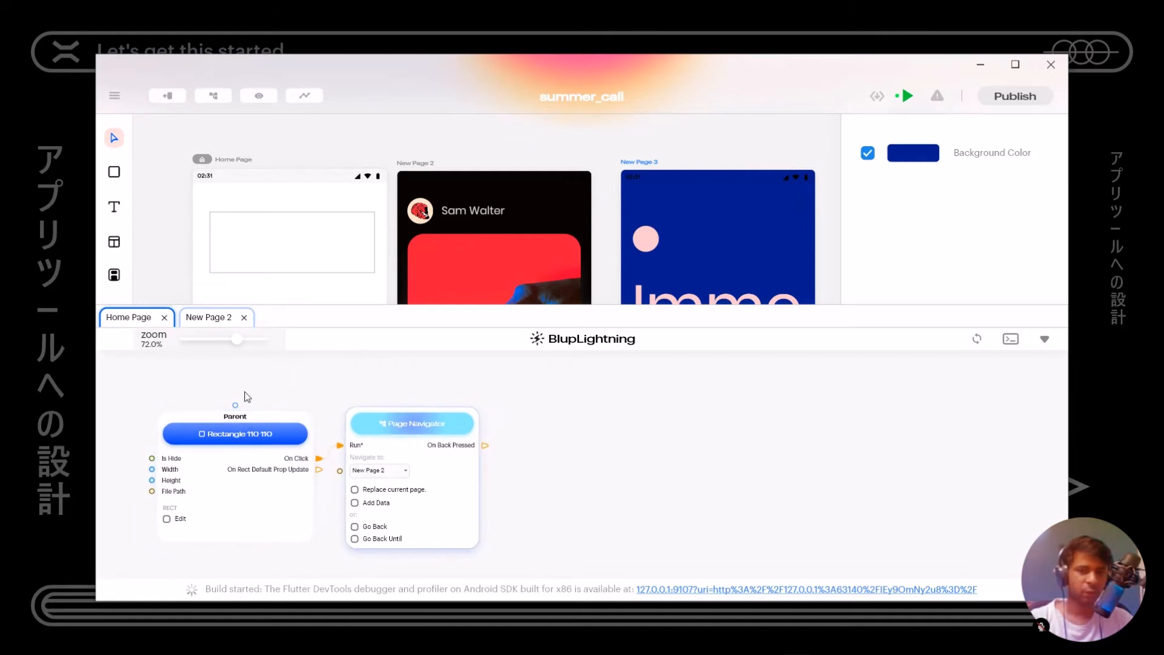
left_click(212, 322)
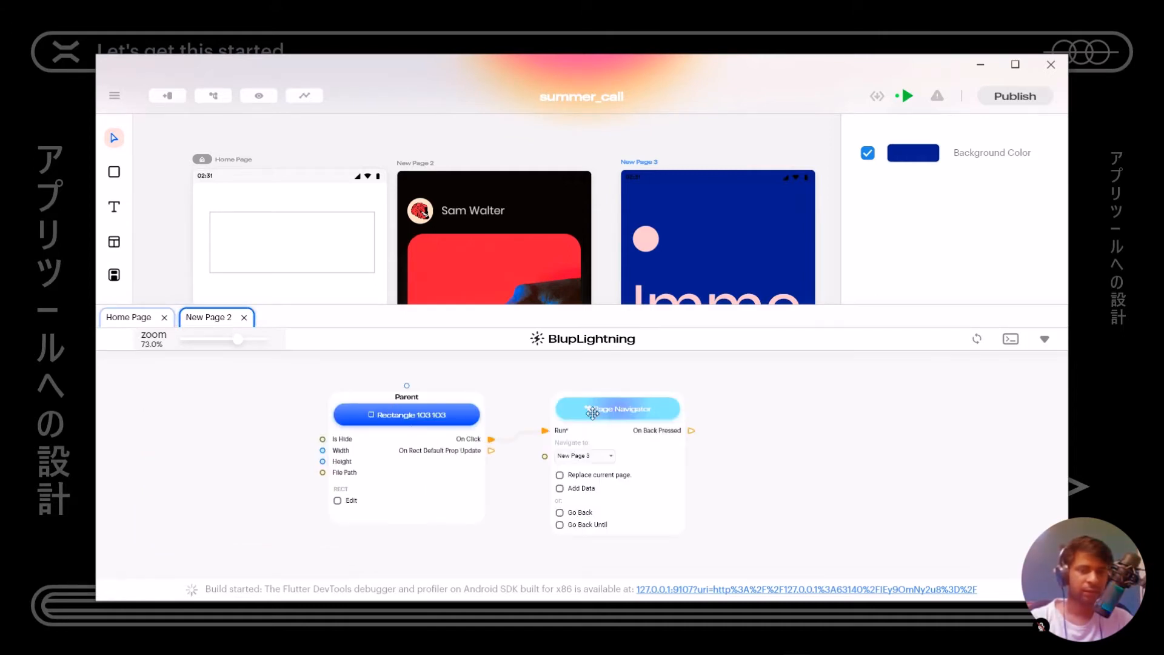
left_click(1043, 339)
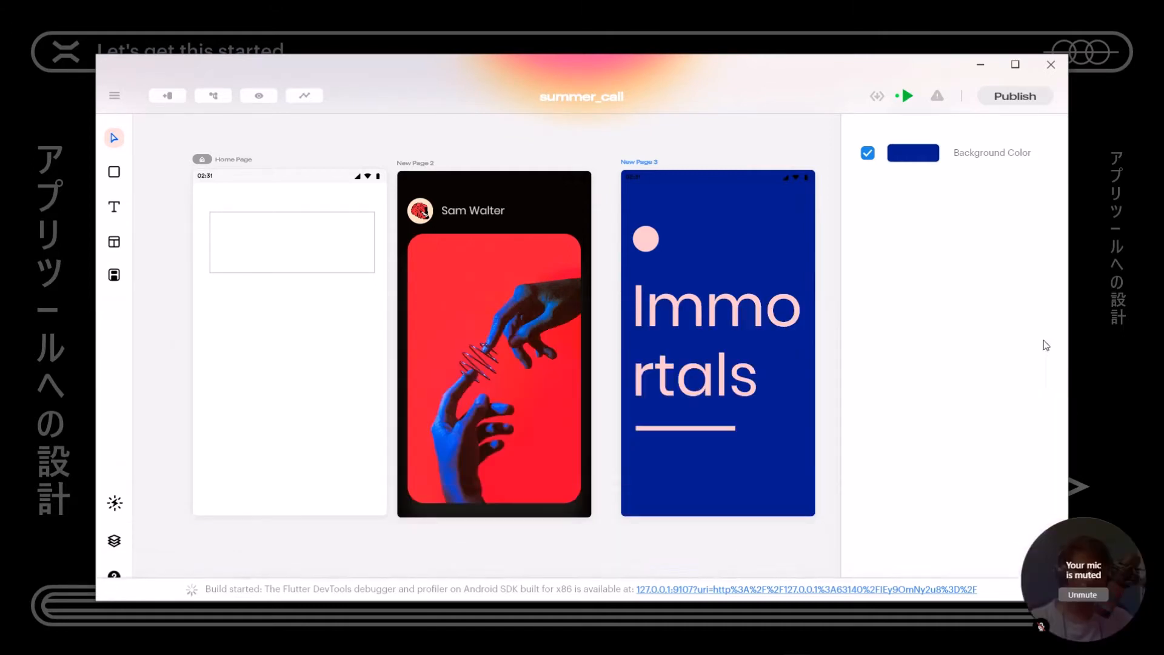
- Switch to the Android emulator running the app and shift its window slightly toward the canvas
mouse_move(914, 107)
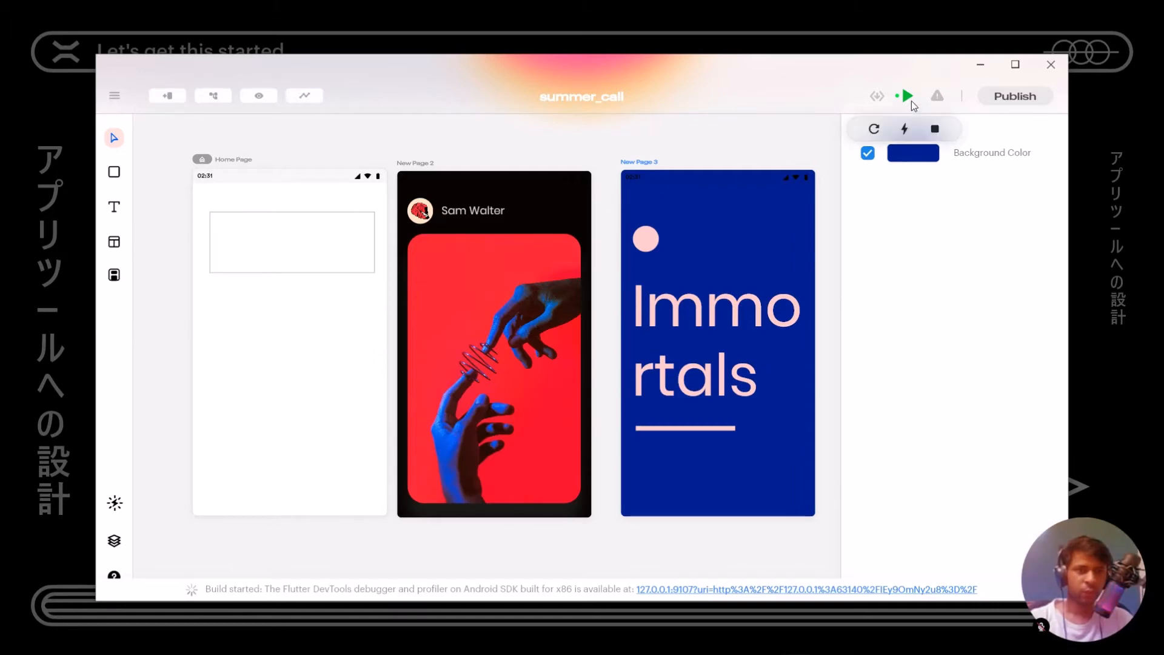
key("alt+Tab")
key("alt+Tab")
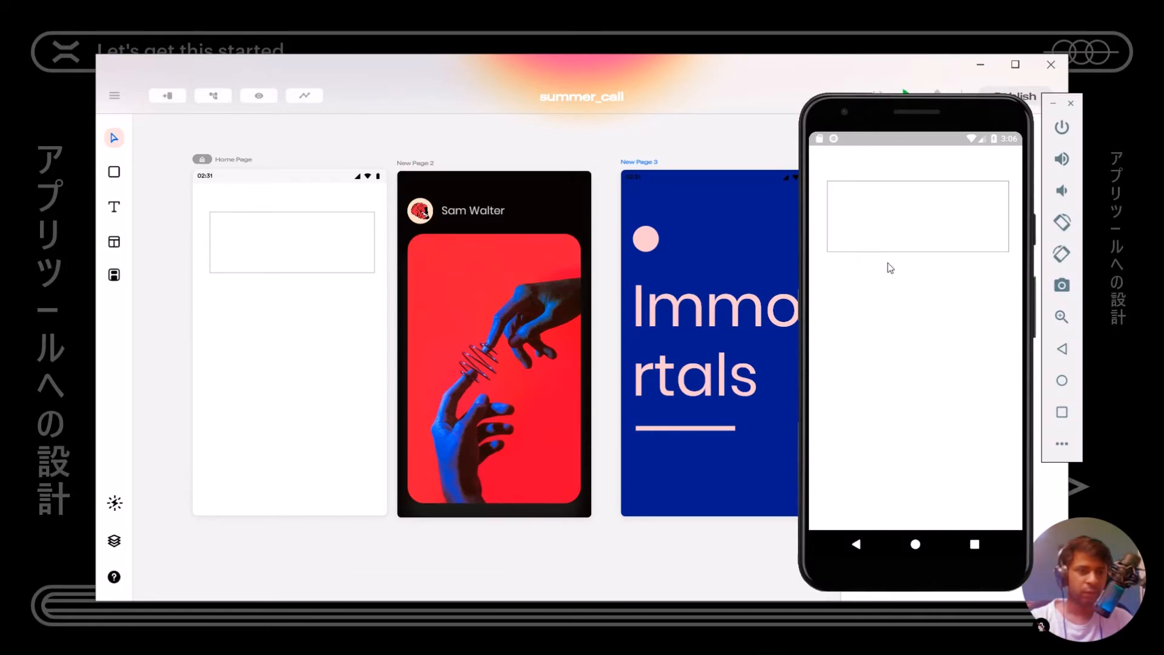
left_click_drag(948, 131, 895, 135)
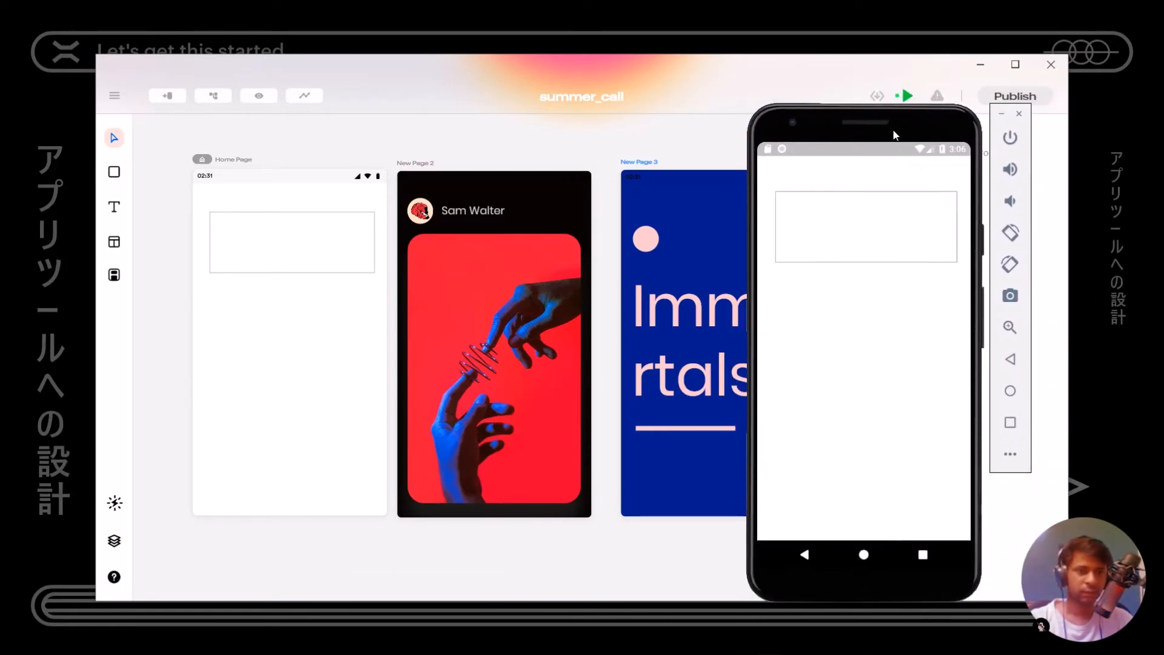
- Test the navigation from the Home Page through New Page 2 to New Page 3 and go back to the Home Page
left_click(858, 237)
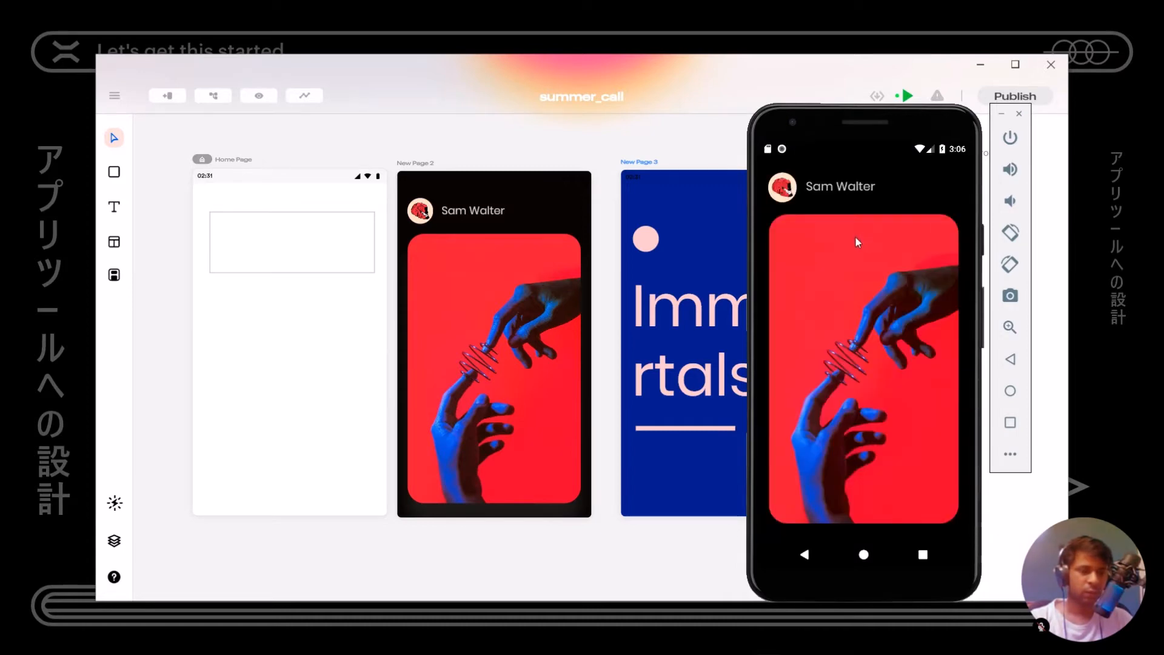
left_click(867, 271)
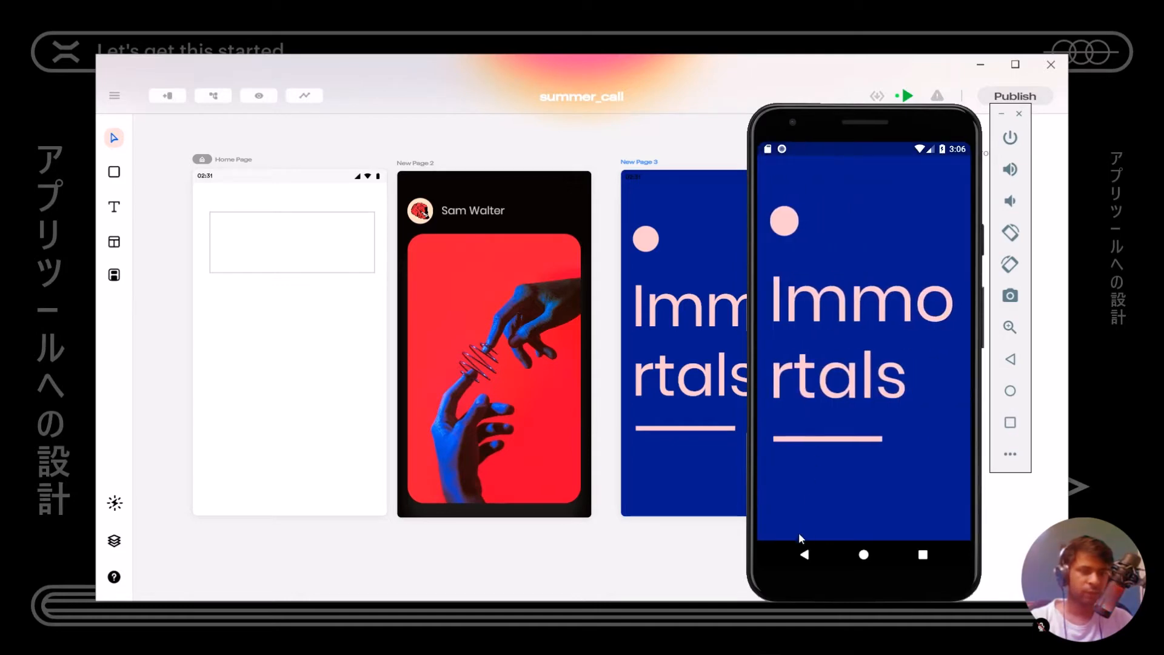
left_click(804, 554)
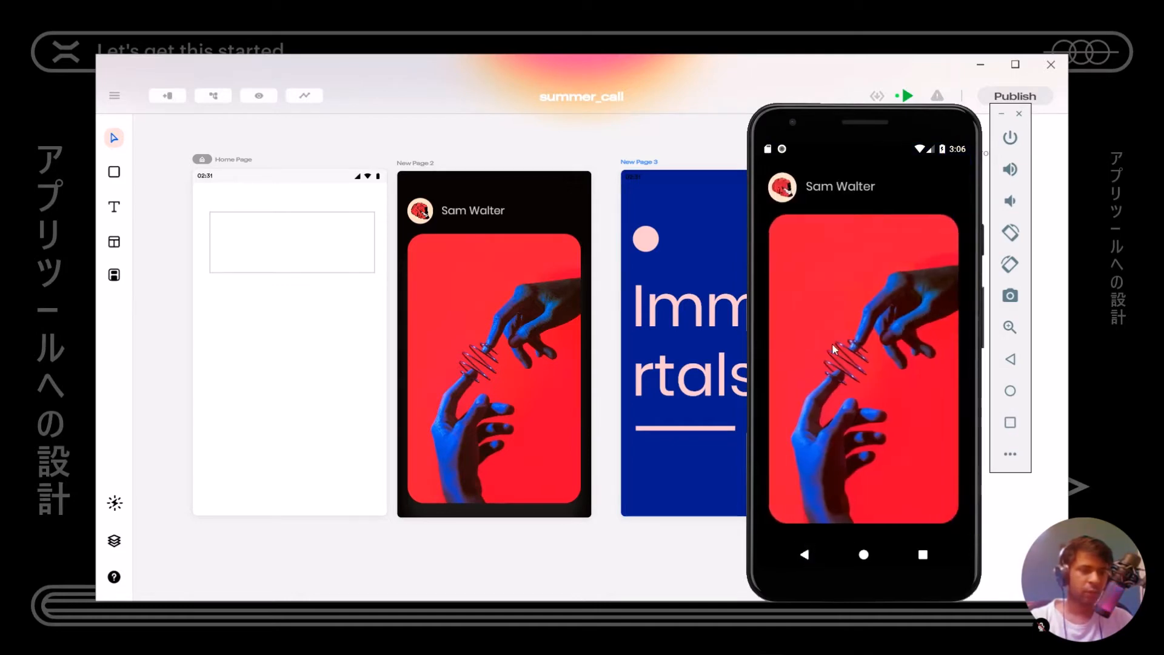
left_click(805, 261)
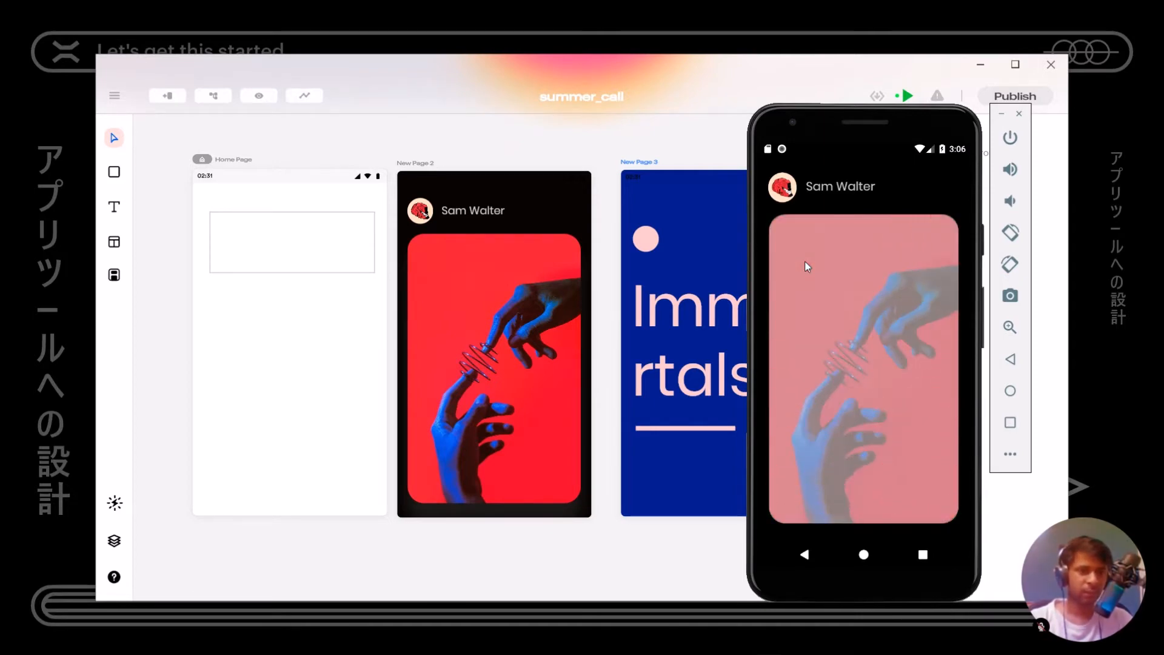
left_click(810, 546)
left_click(808, 555)
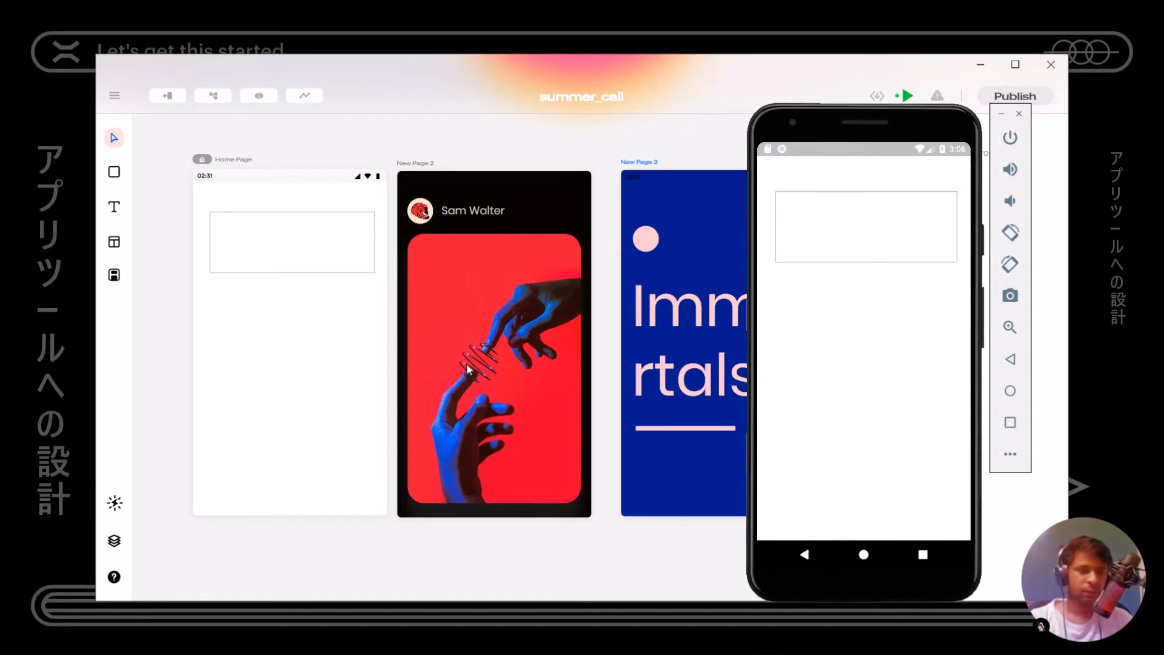
- Reshape the Home Page rectangle into a pill about 104 high with a 68.2 radius, placed in the page's lower part
left_click_drag(318, 253, 286, 402)
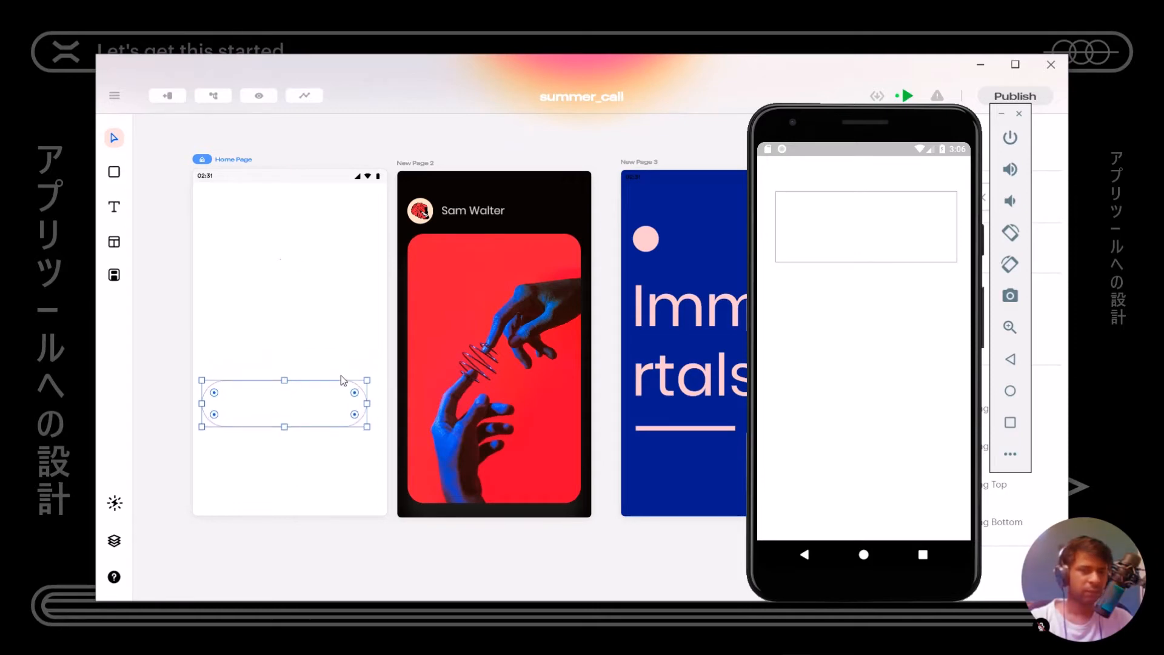
left_click(1001, 114)
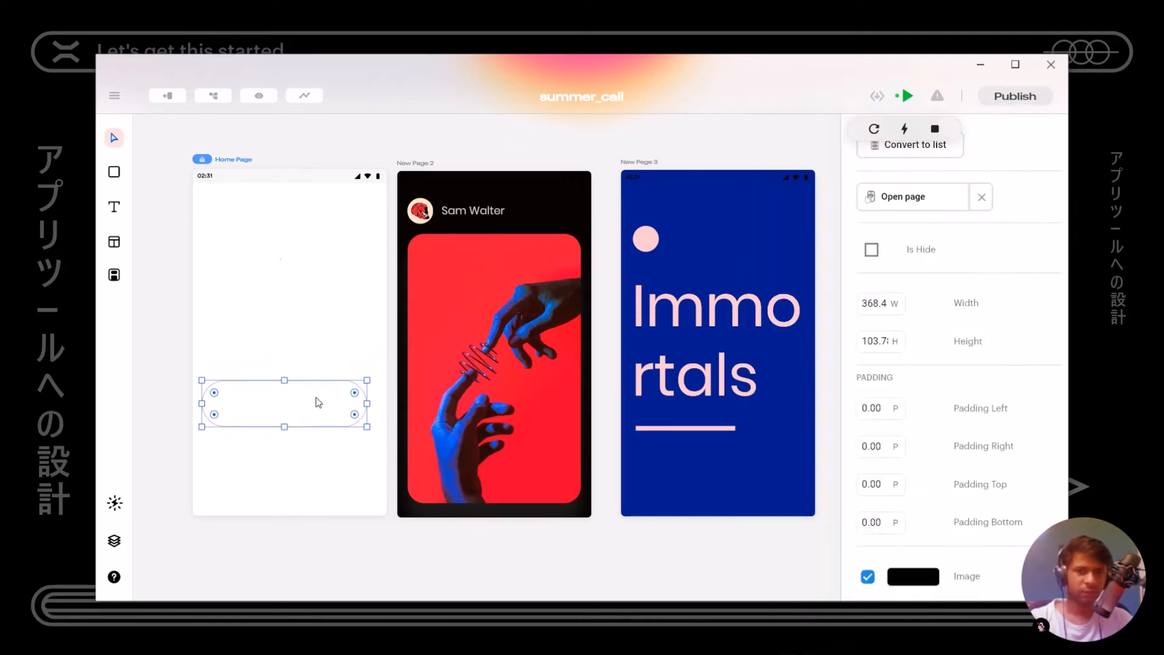
left_click_drag(275, 408, 282, 426)
- Give the pill-shaped rectangle a linear gradient fill running from light pink to red
scroll(939, 407, "down", 6)
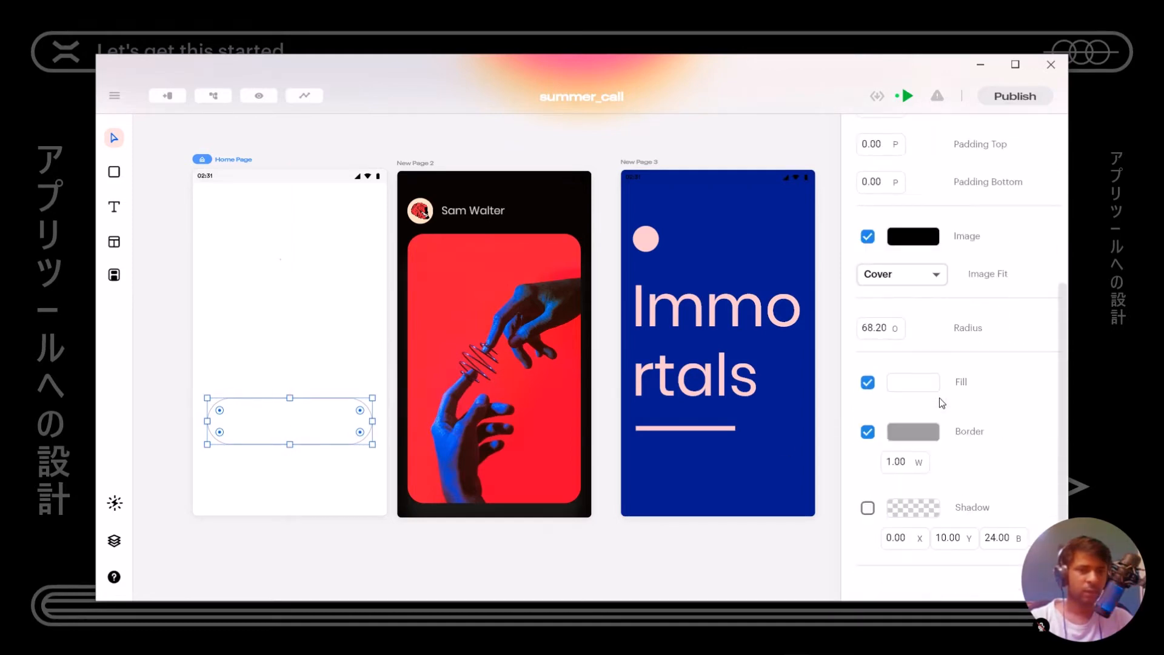
left_click(919, 374)
left_click(896, 424)
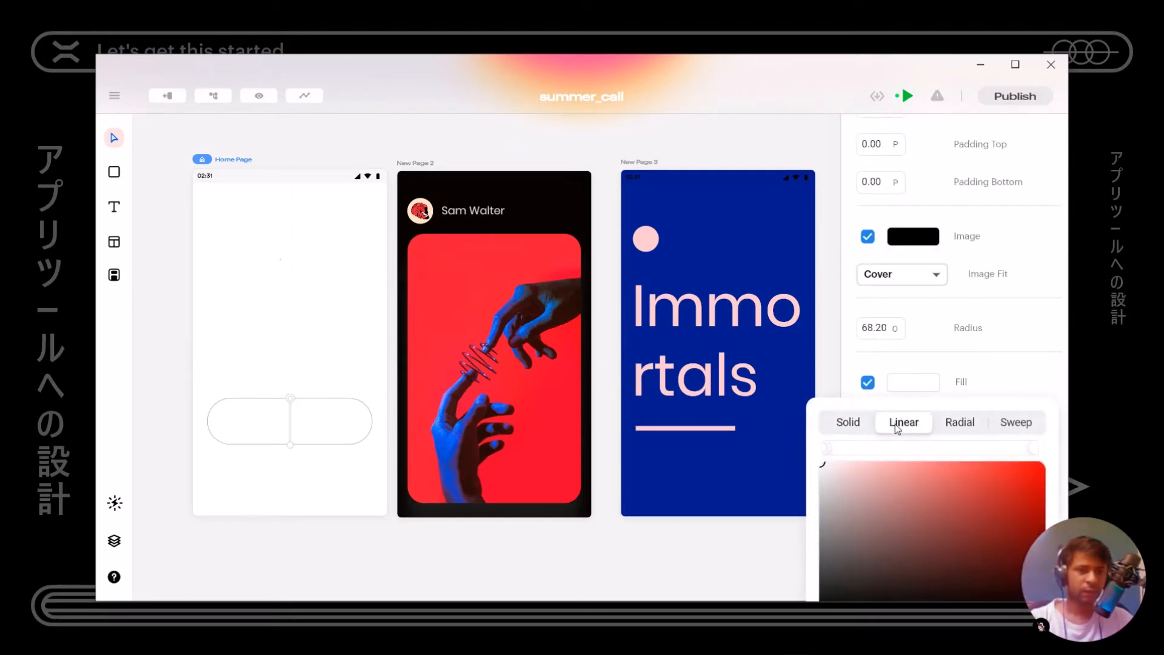
left_click_drag(868, 479, 852, 459)
left_click(1035, 447)
left_click_drag(988, 474, 1006, 461)
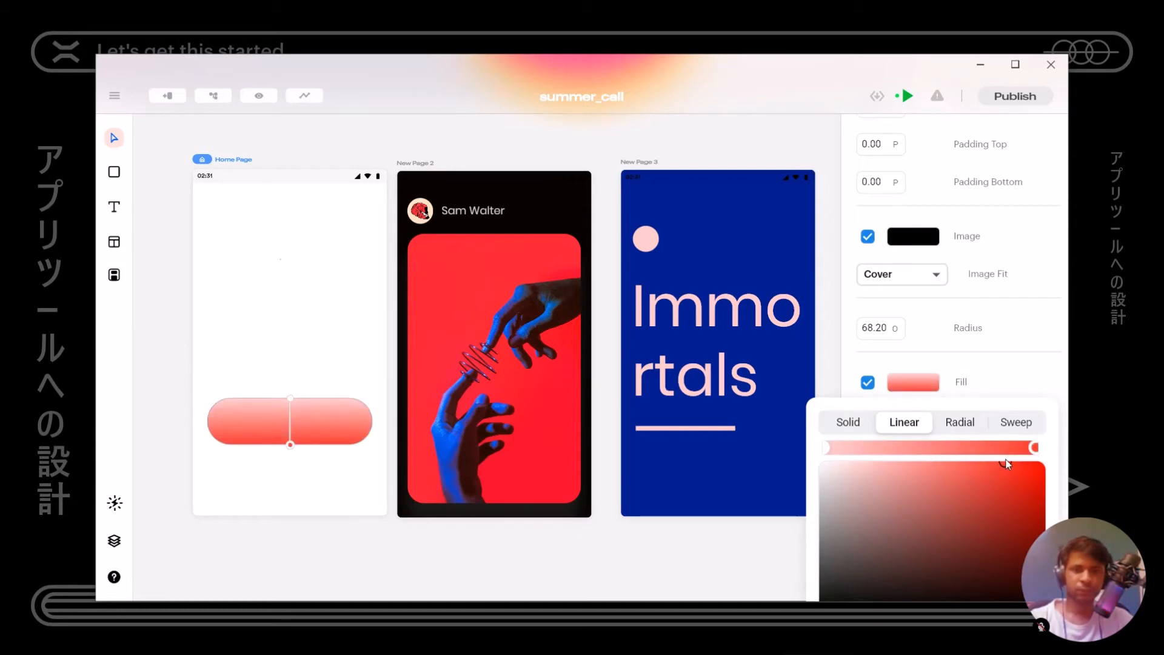
- Angle the pill's gradient so red starts at its lower-left end and light pink ends just beyond its upper-right end
left_click(290, 399)
left_click_drag(290, 399, 361, 397)
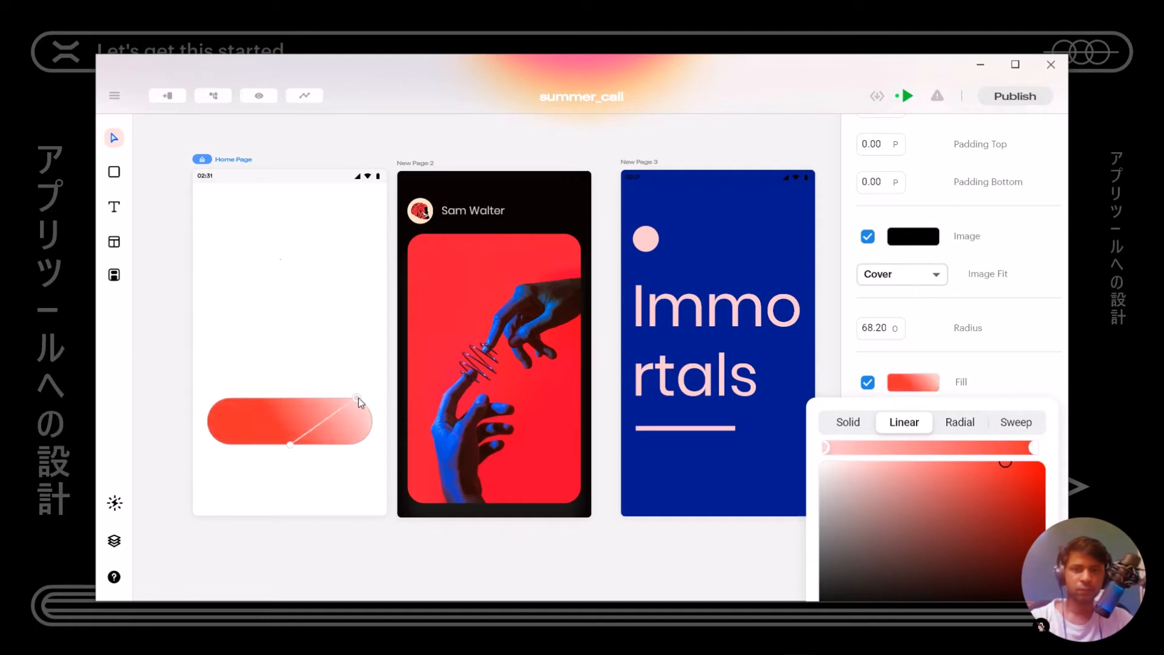
left_click_drag(293, 449, 219, 446)
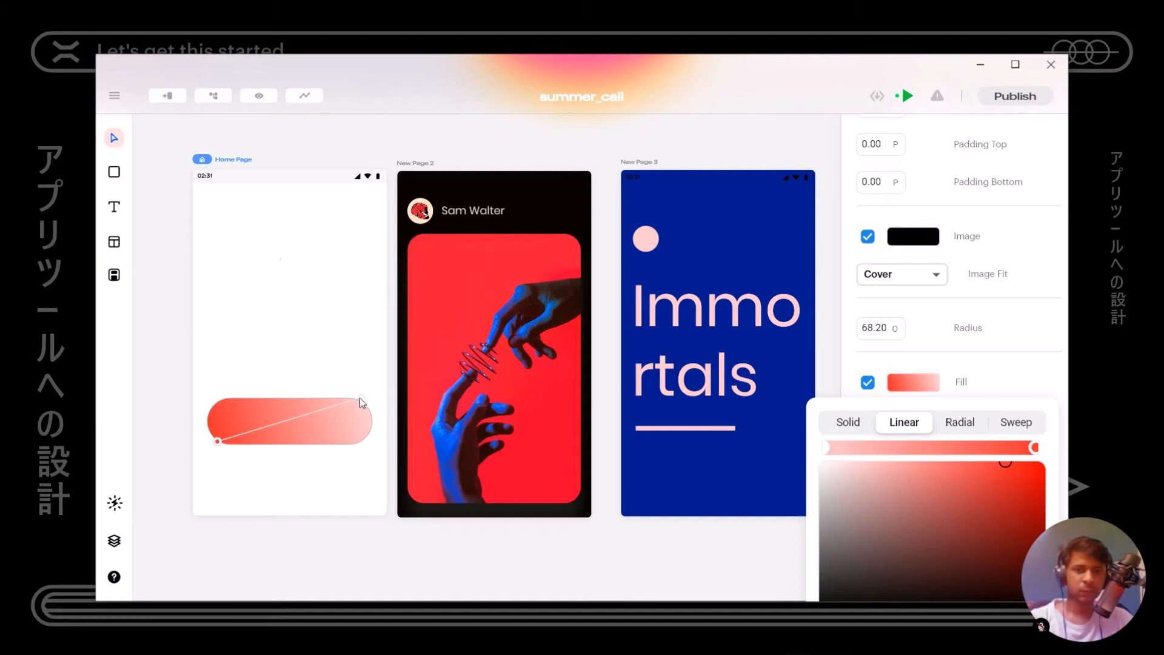
left_click_drag(361, 397, 395, 392)
left_click(1033, 337)
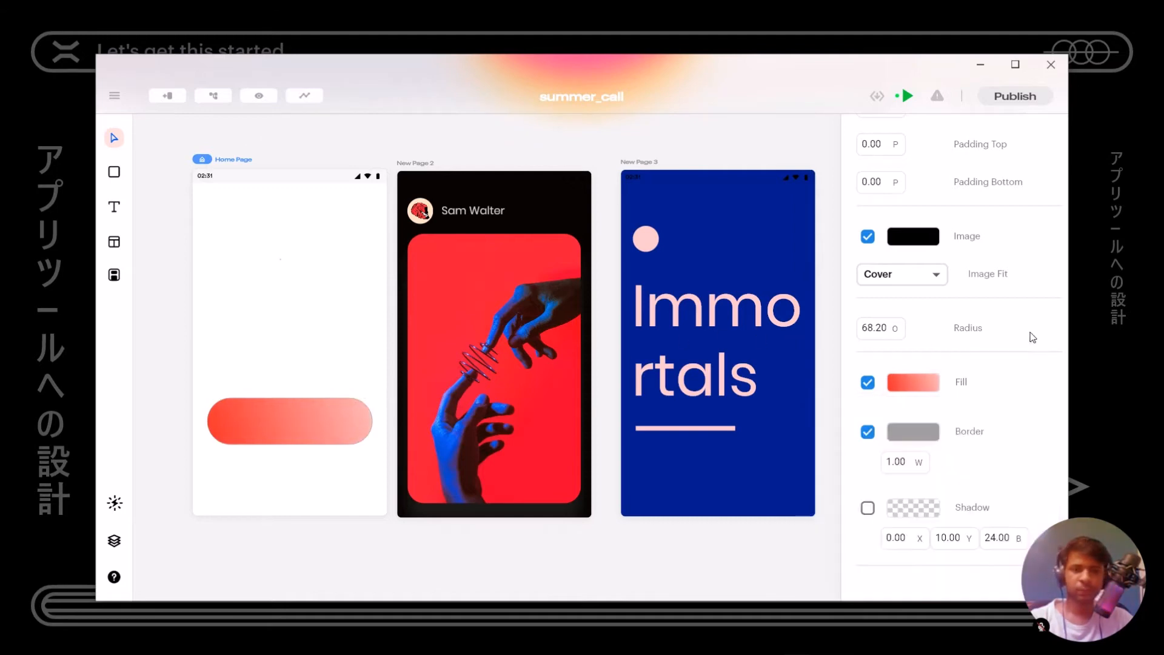
left_click(359, 423)
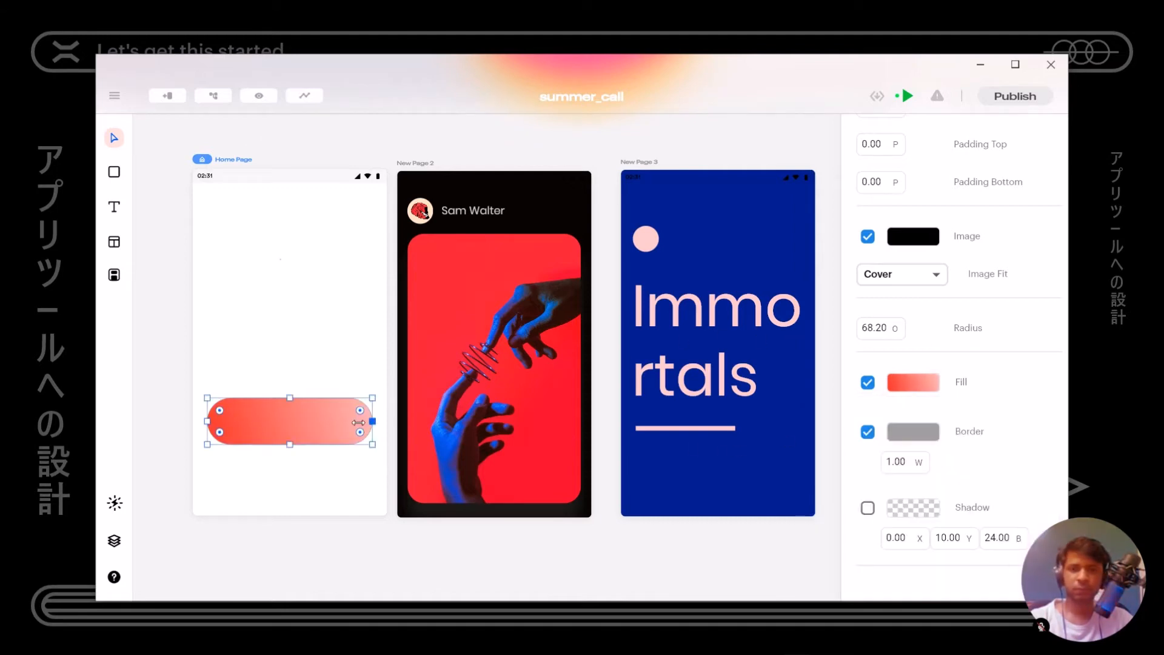
- Remove the pill rectangle's border and turn on its shadow
left_click(867, 433)
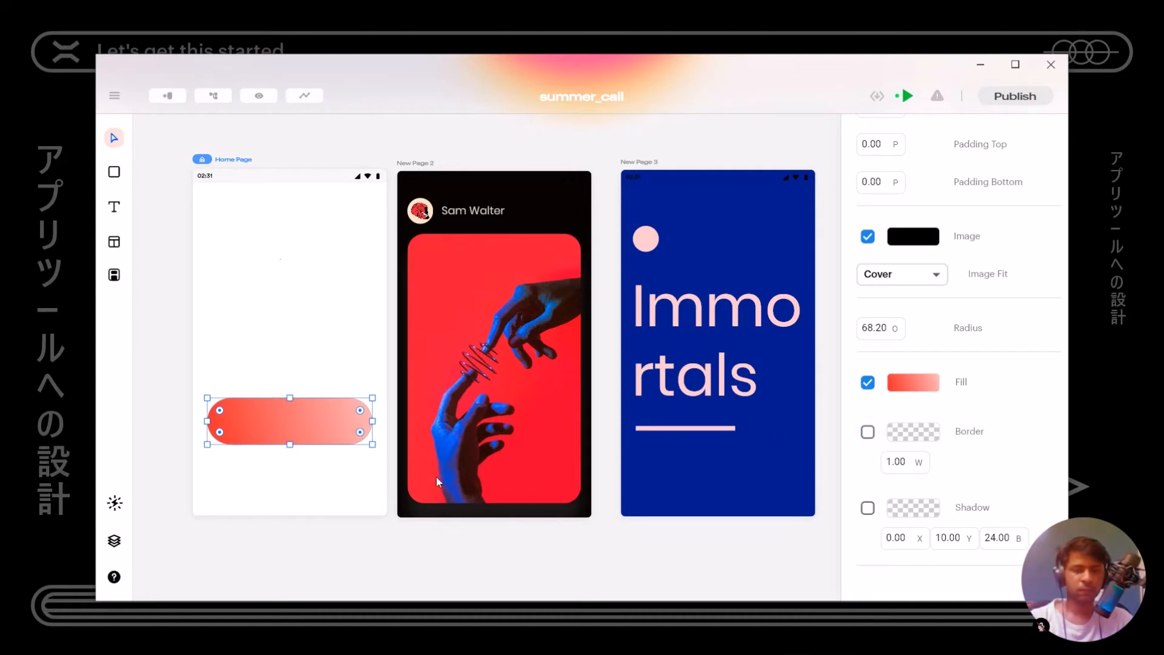
left_click(868, 508)
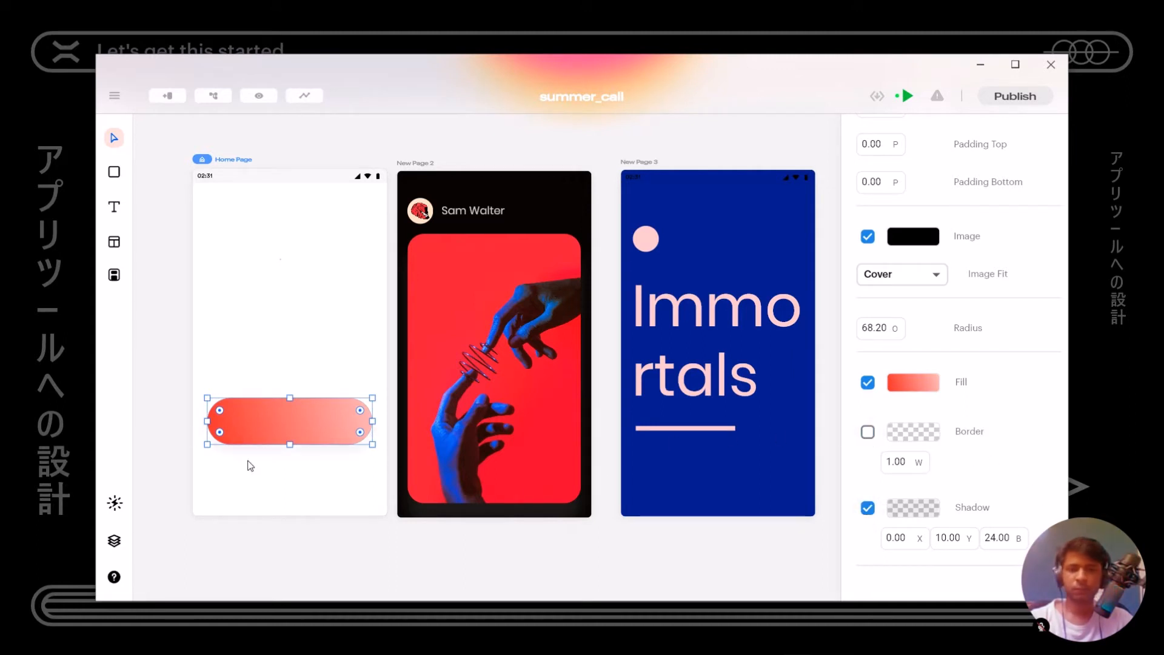
- Add the text "Open it up!" on the pill-shaped rectangle
left_click(114, 207)
left_click(244, 425)
type("OPe")
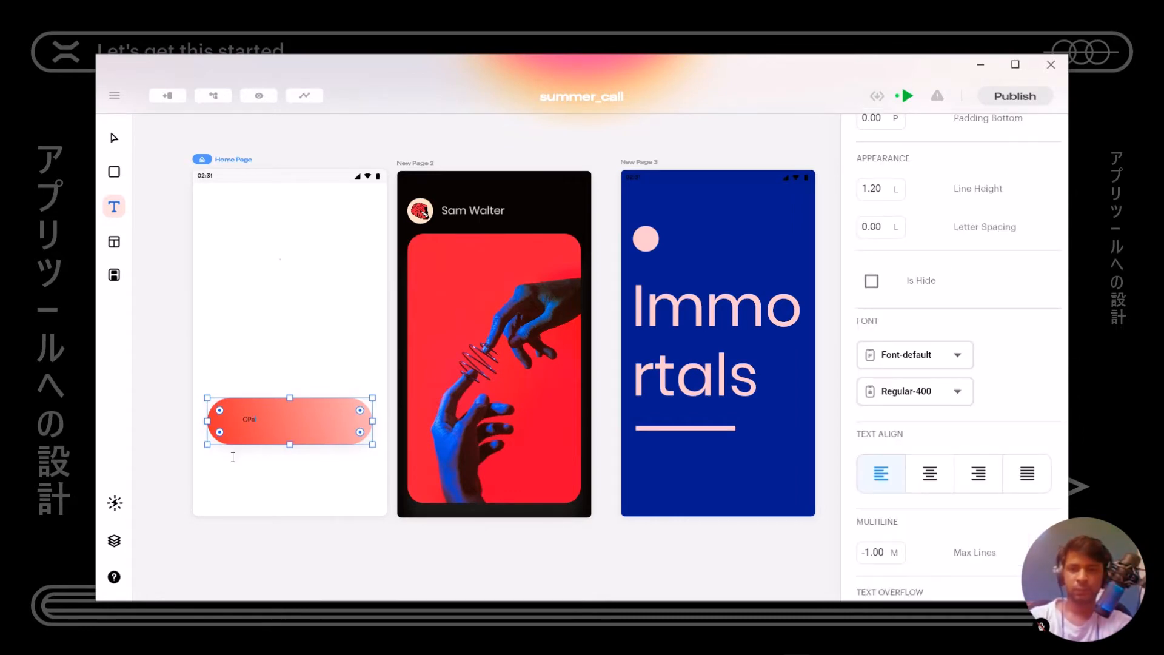
type("nen it")
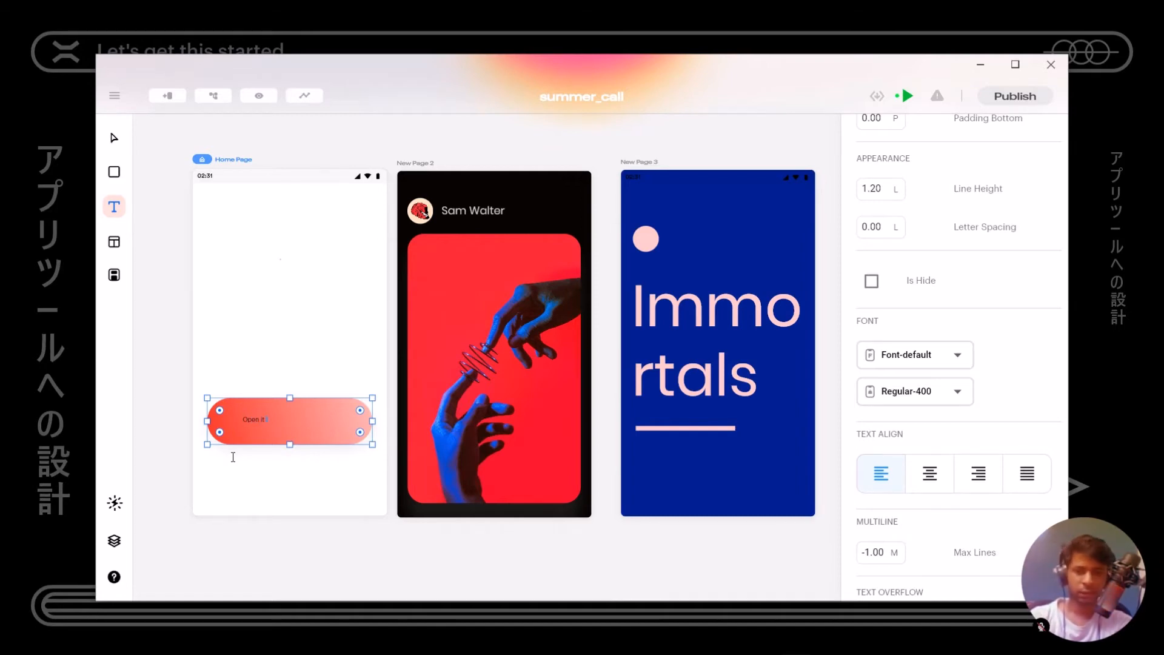
type(" up!")
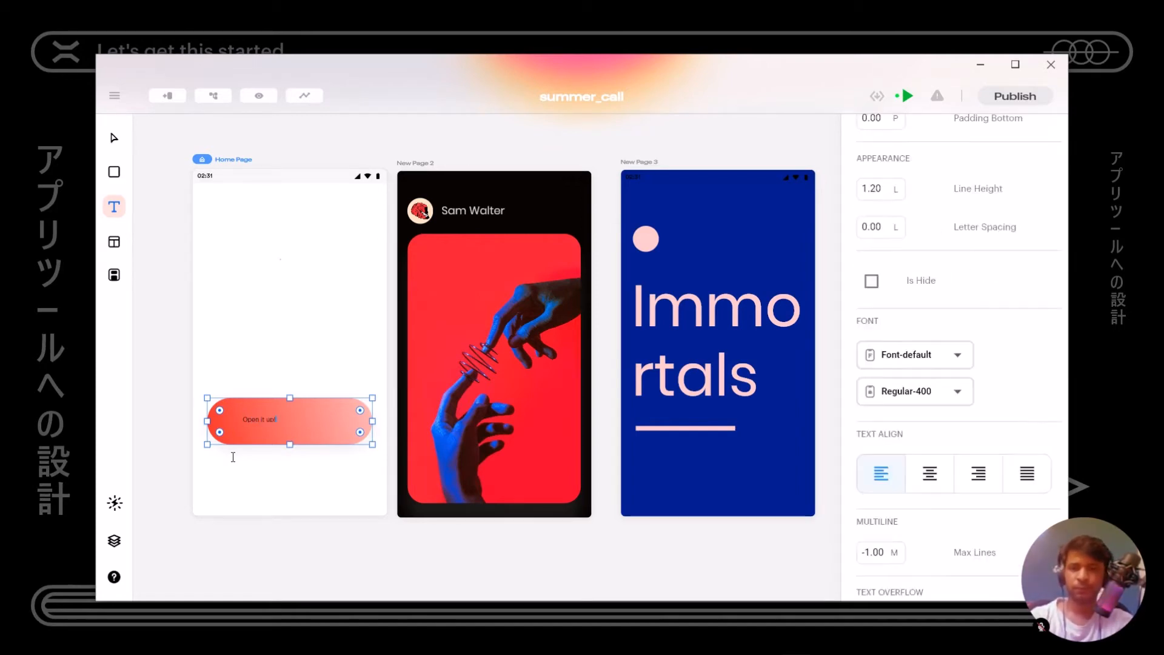
left_click(255, 492)
- Enlarge the "Open it up!" text to a font size of about 39.37 and centre it on the pill
key("v")
left_click_drag(254, 421, 321, 425)
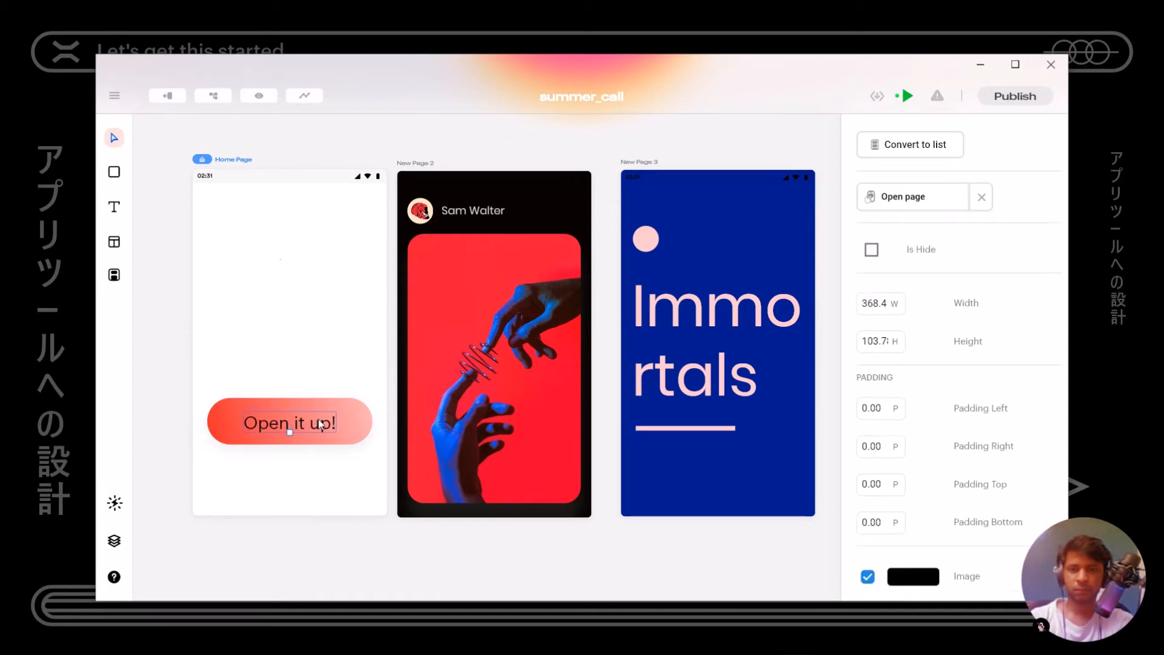
left_click(321, 424)
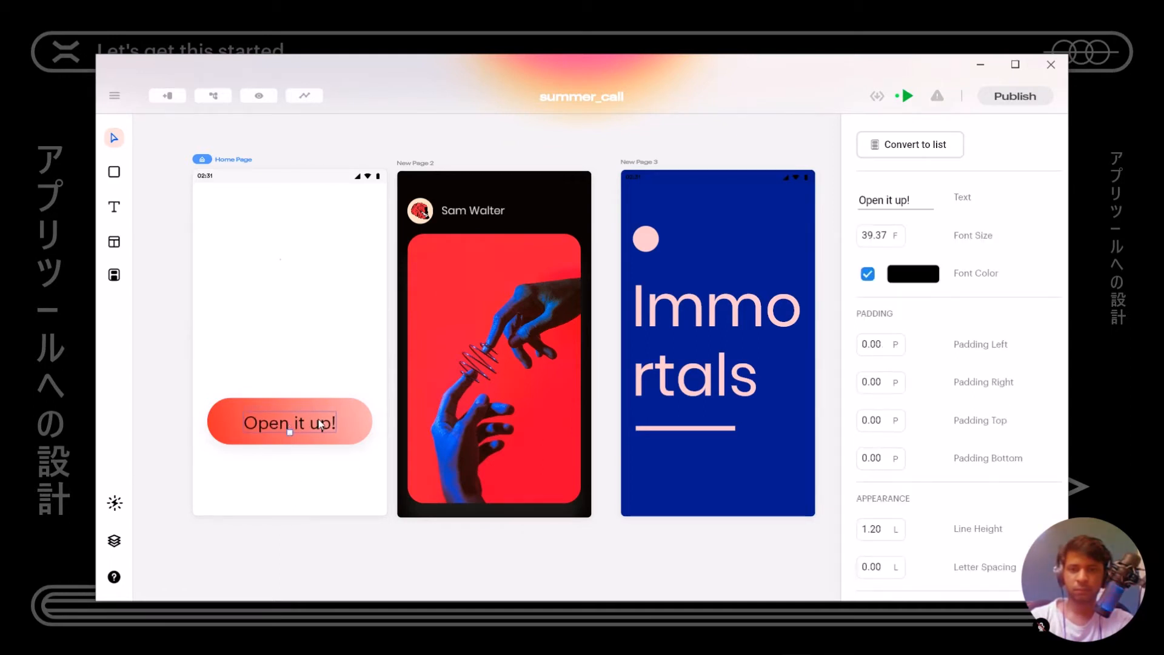
left_click(334, 483)
left_click(328, 427)
- Bring up the Android emulator, place it over the design pages and hot-reload the app in it
key("alt+Tab")
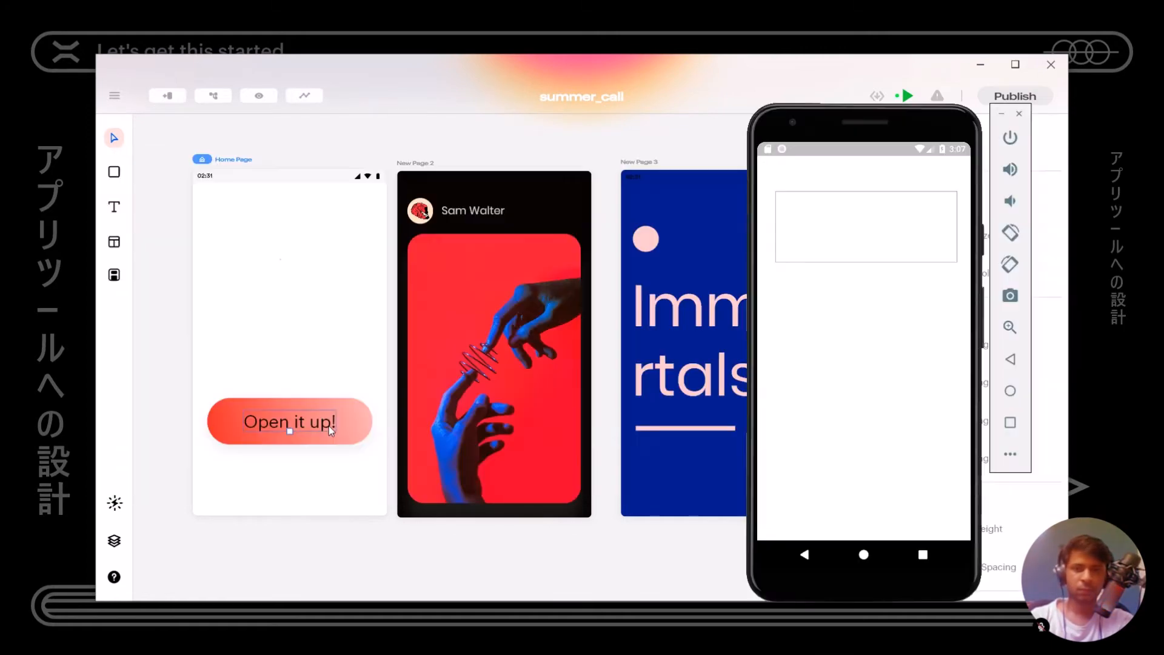
mouse_move(844, 149)
left_mouse_down()
mouse_move(850, 230)
mouse_move(859, 145)
left_mouse_up()
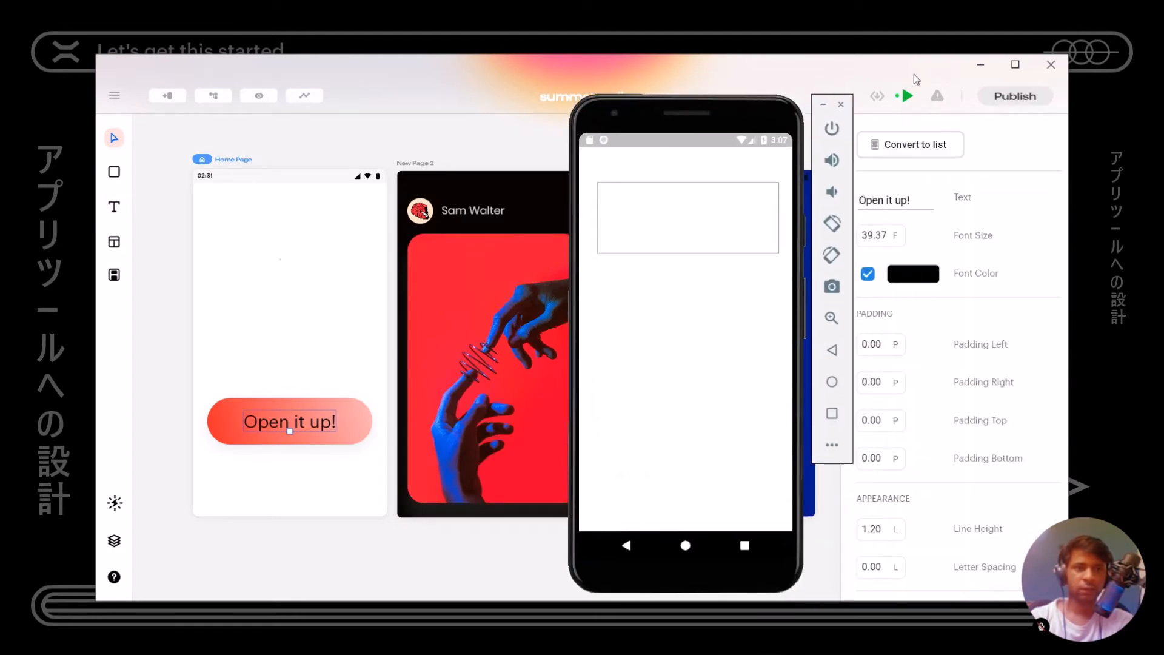
mouse_move(907, 97)
left_click(904, 129)
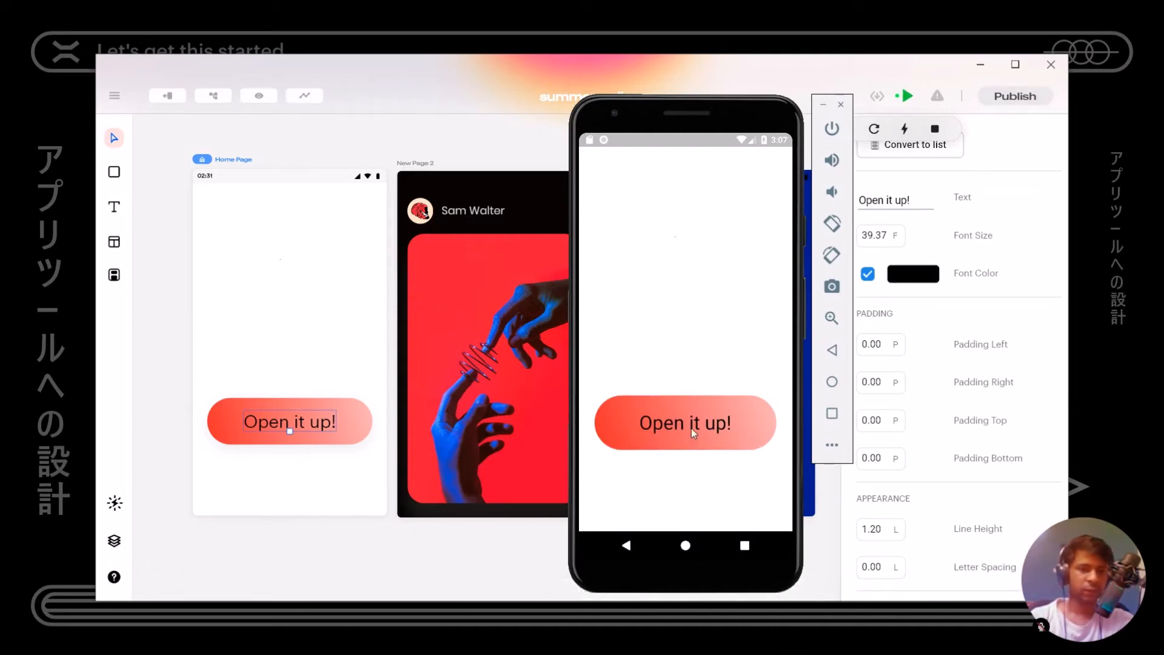
- Test the "Open it up!" button's navigation through to New Page 3 and back twice, and put the emulator away
left_click(685, 437)
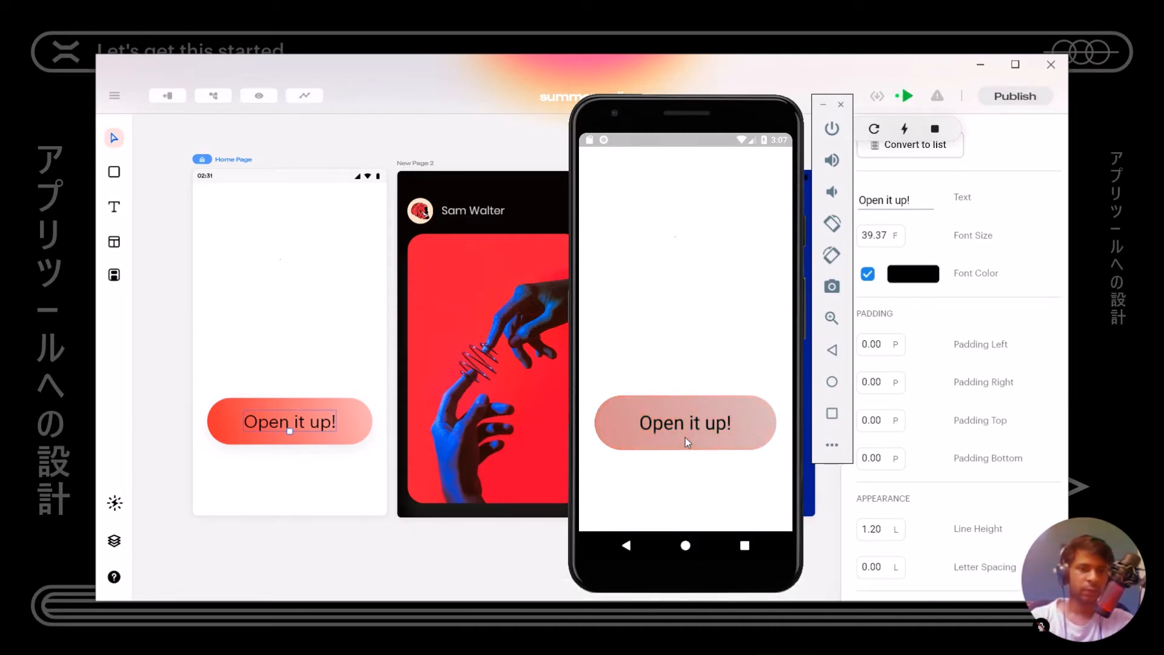
left_click(685, 436)
left_click(627, 547)
left_click(627, 547)
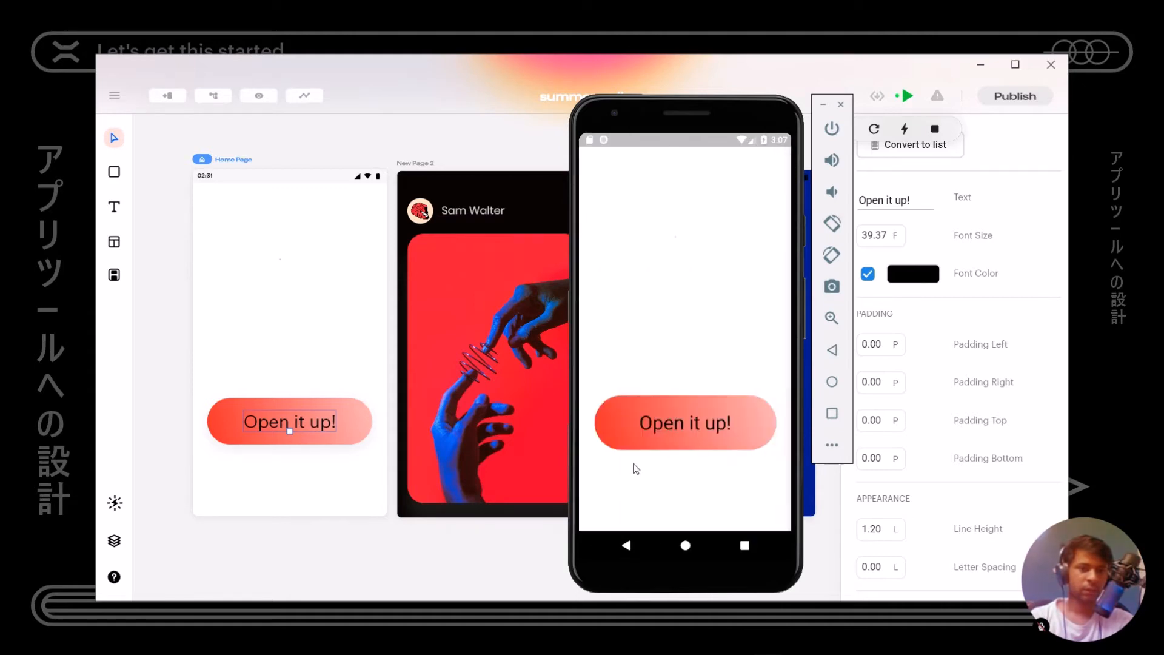
left_click(658, 420)
left_click(710, 391)
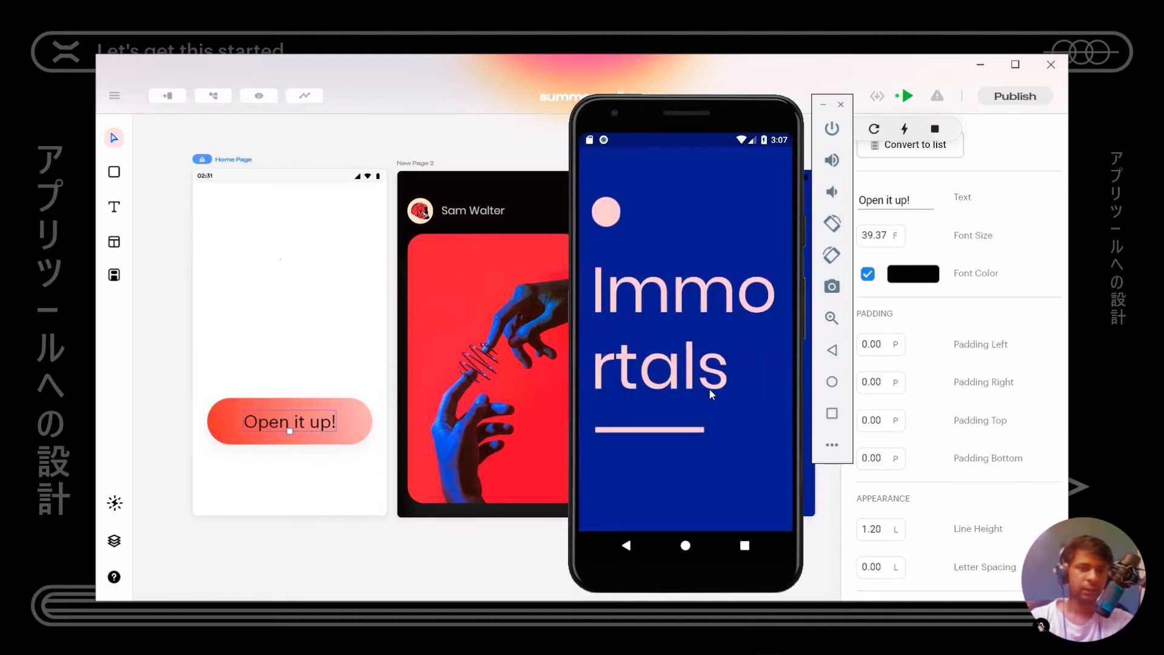
left_click(625, 548)
left_click(626, 548)
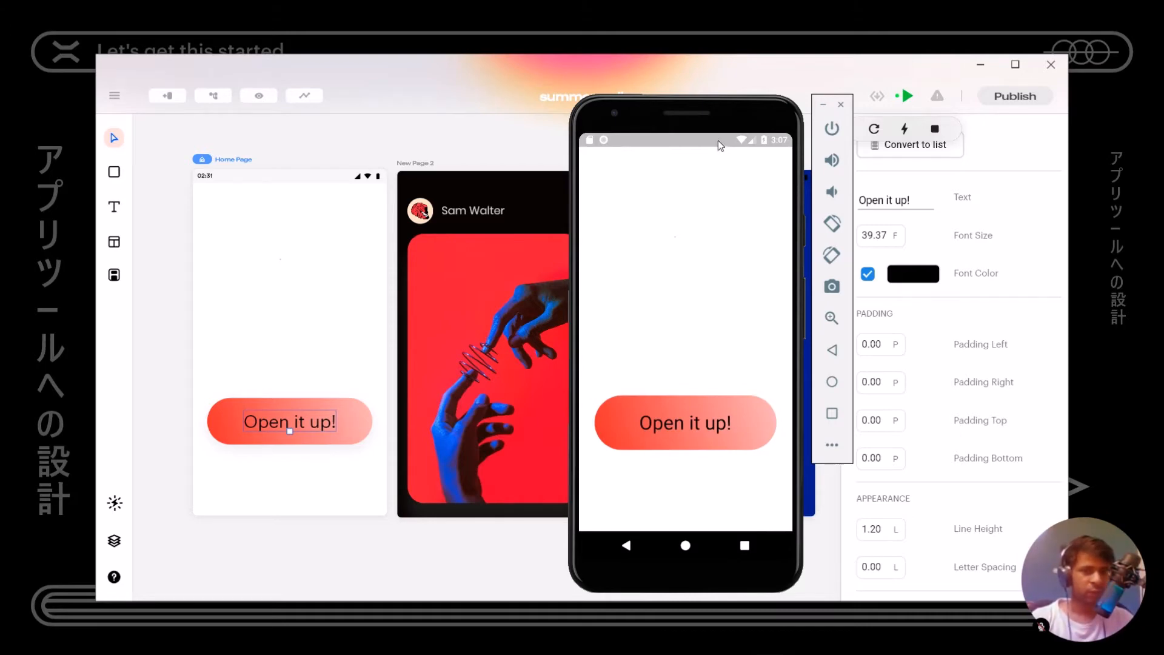
left_click_drag(725, 114, 915, 113)
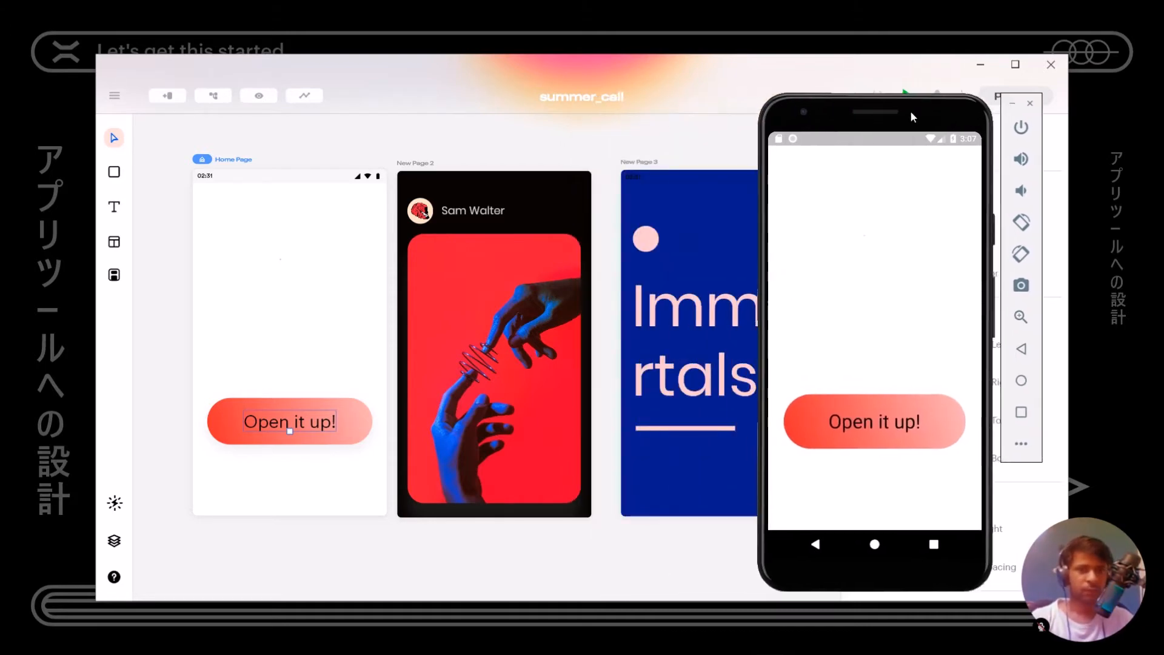
left_click(1013, 105)
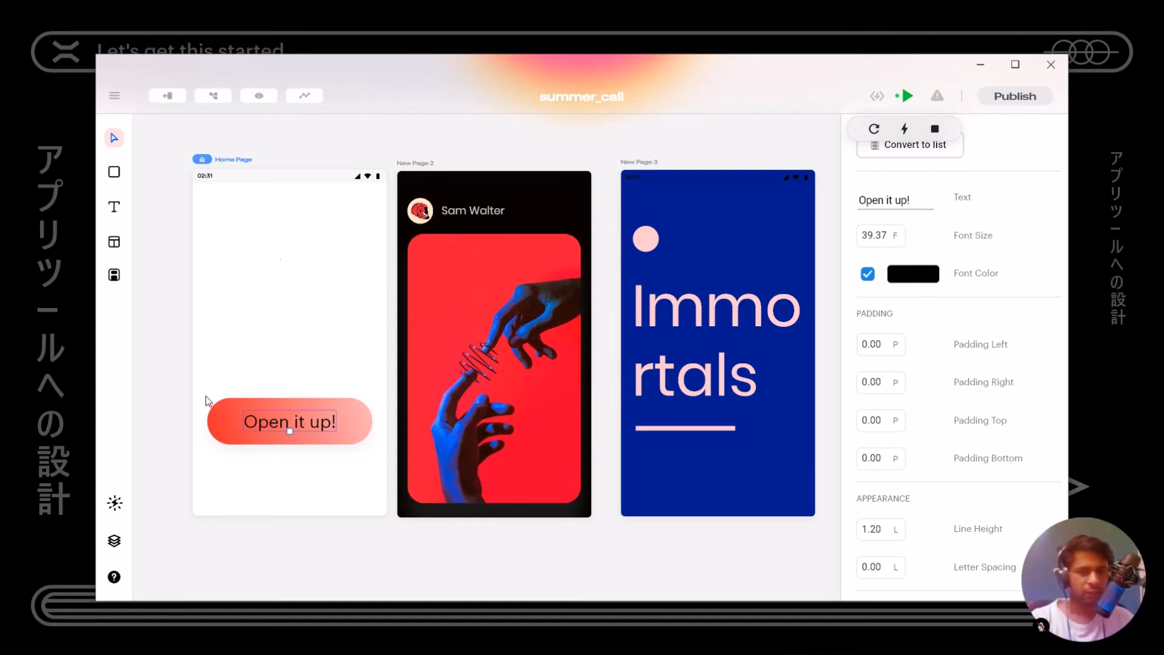
- Move the pill button together with its label into the upper part of the Home Page
left_click_drag(200, 392, 345, 430)
left_click(321, 424)
left_click(319, 424)
left_click(360, 434)
left_click(333, 426)
left_click_drag(331, 431, 340, 283)
left_click(294, 391)
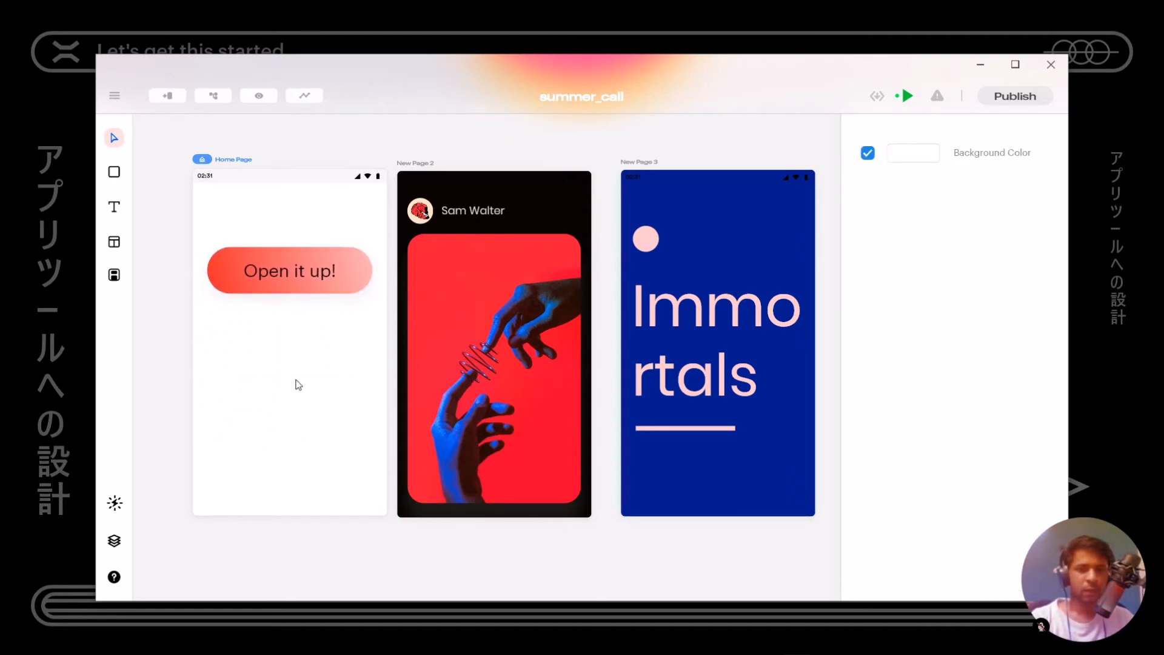
- Show the navigation connections between the three pages, examine the button's link, and hide them again
left_click(214, 95)
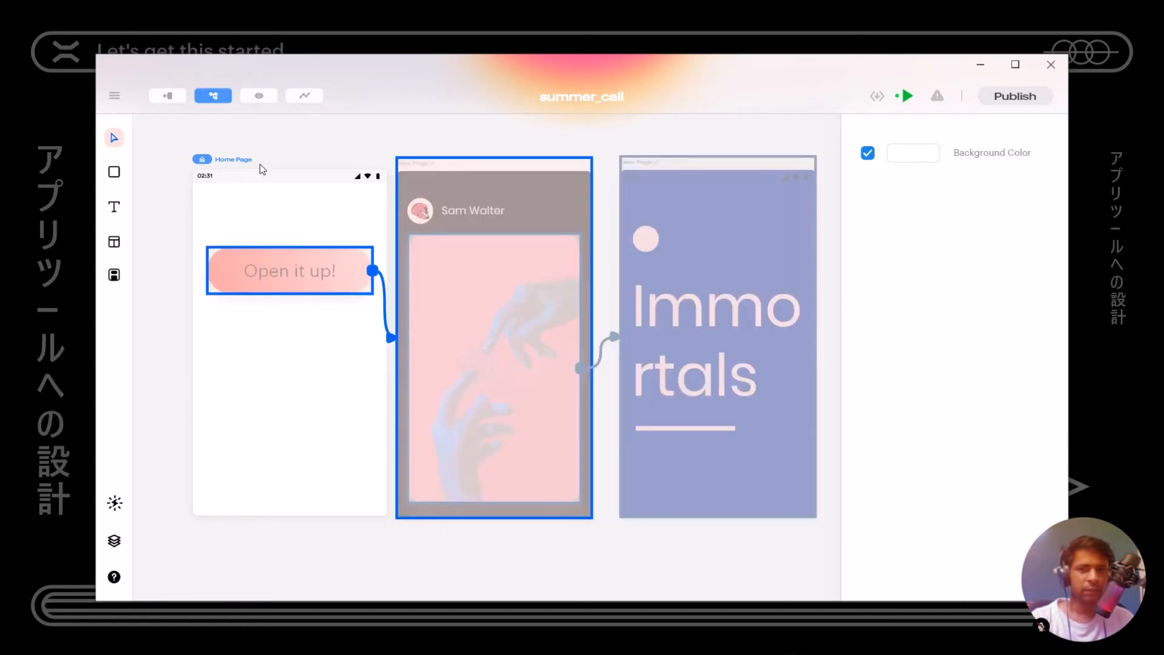
left_click_drag(380, 338, 394, 340)
left_click(208, 101)
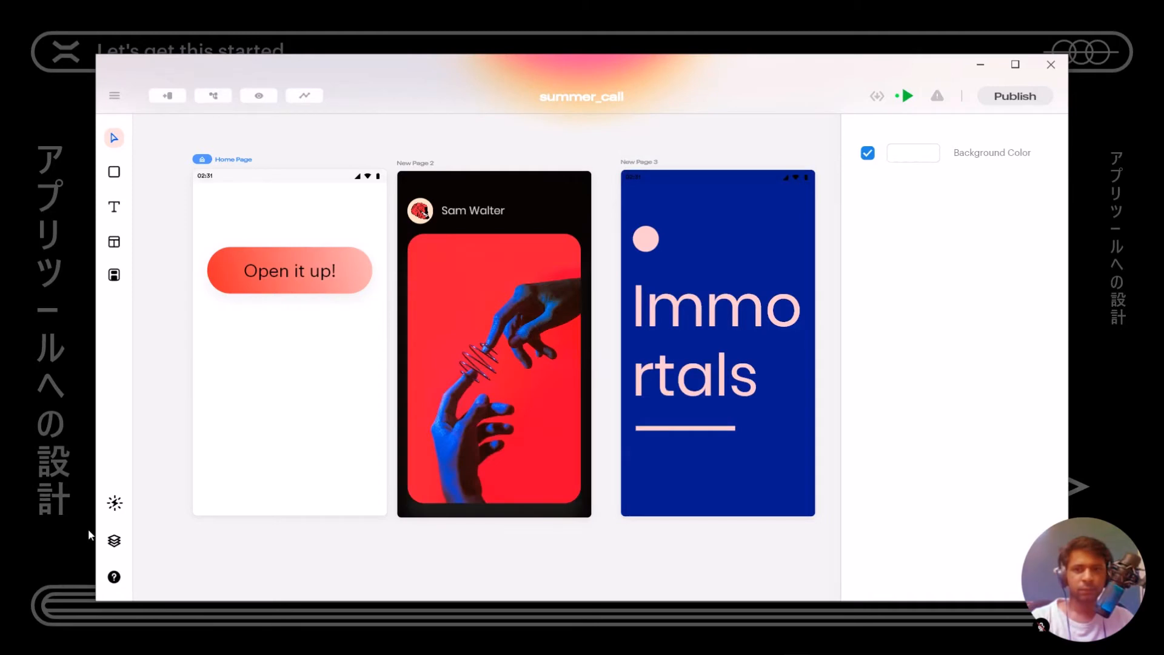
- Delete the rectangle and Page Navigator nodes from New Page 2's BlupLightning logic
left_click(115, 502)
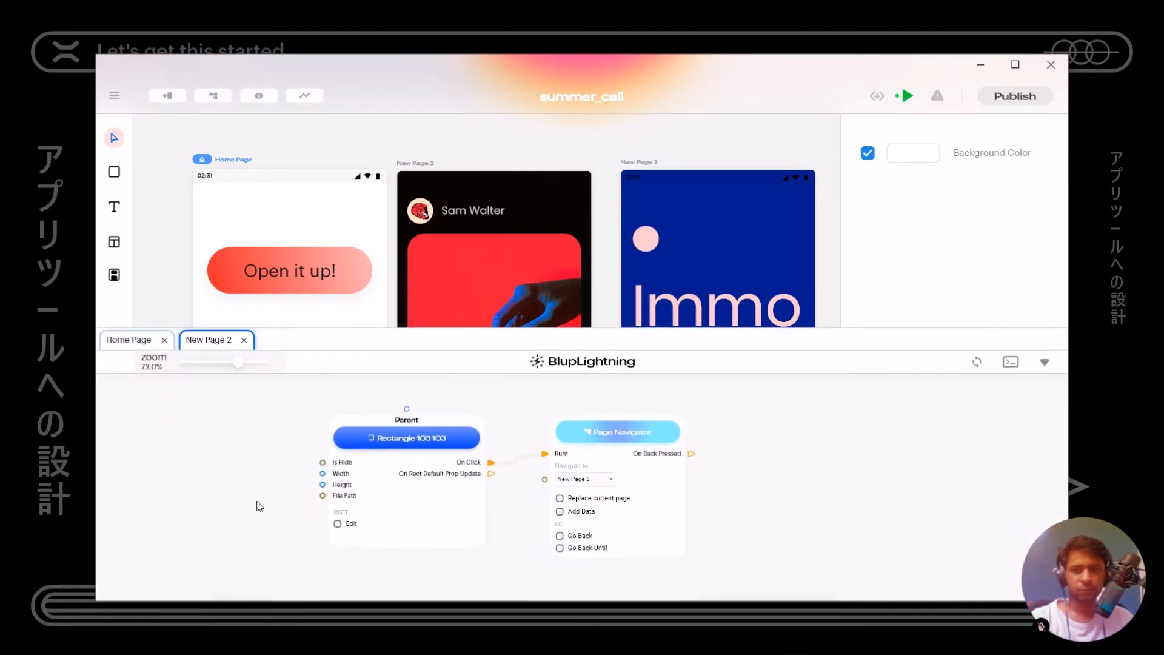
left_click_drag(411, 472, 387, 470)
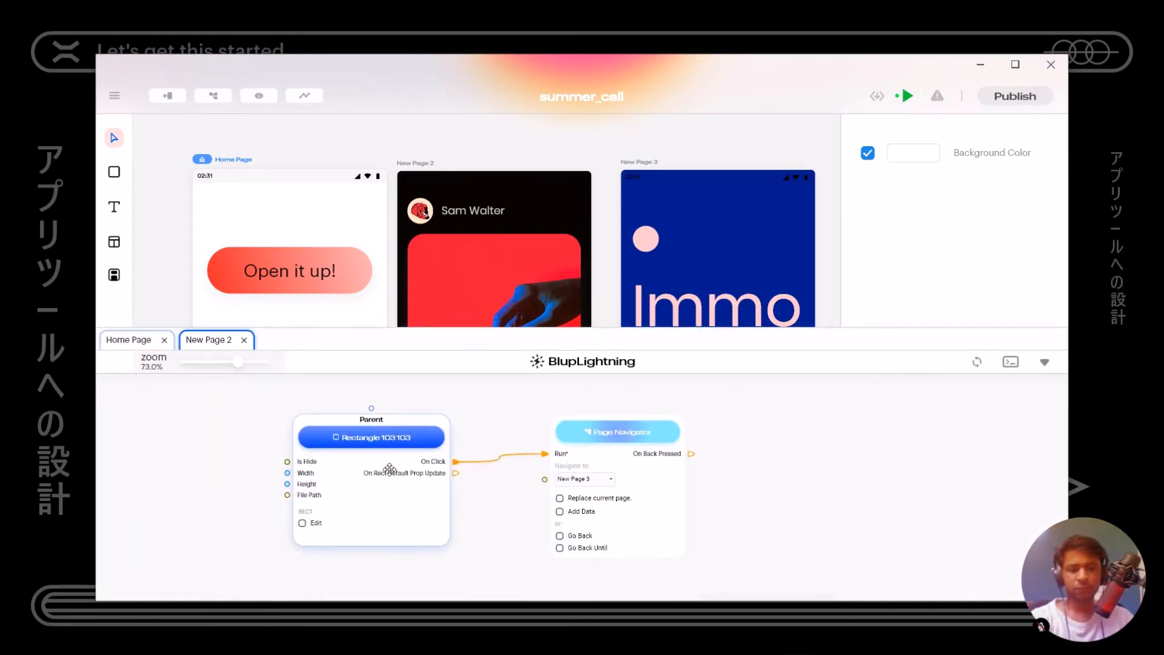
key("Delete")
left_click(597, 438)
key("Delete")
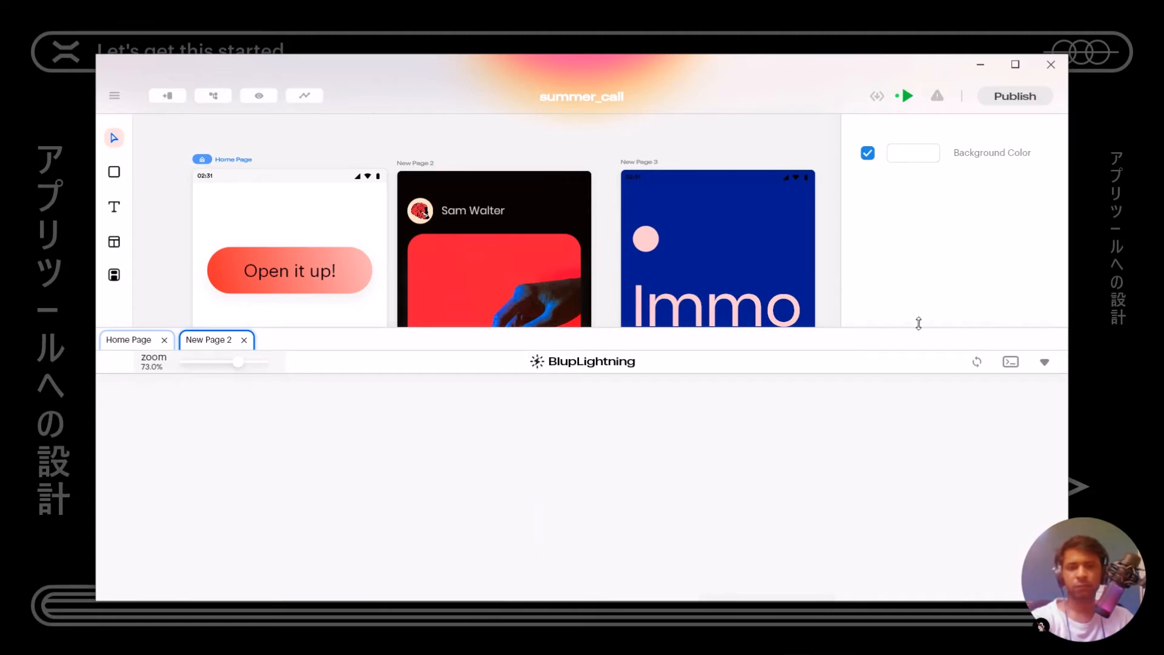
left_click(1044, 362)
left_click(115, 503)
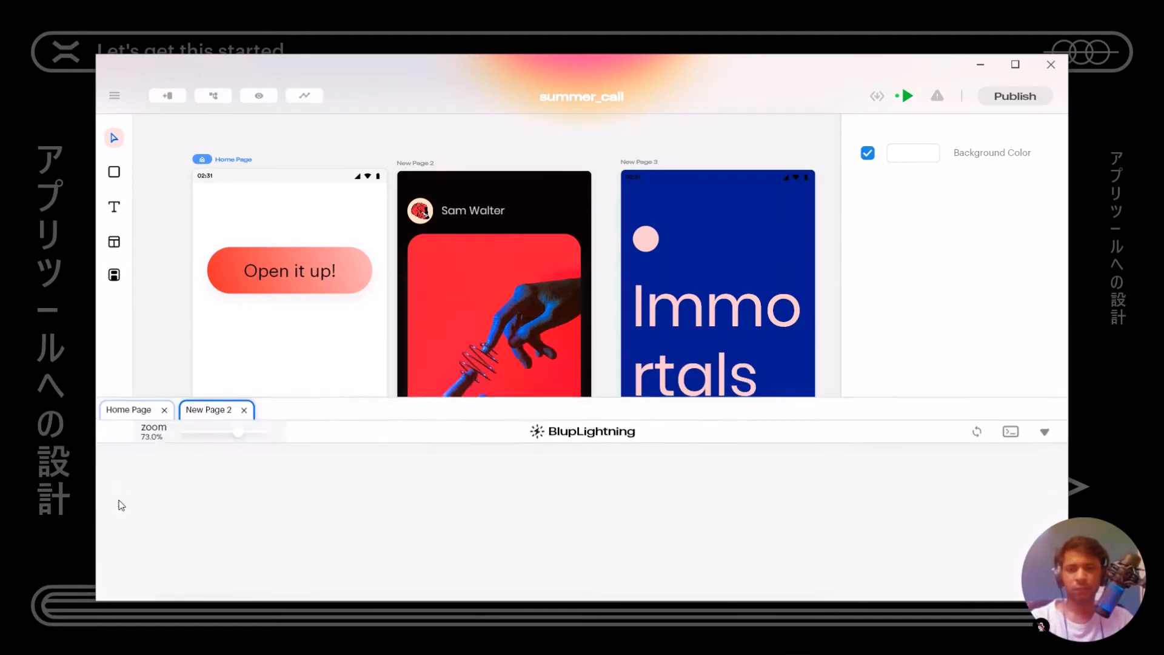
- Delete the rectangle and Page Navigator nodes from the Home Page's BlupLightning logic and close the logic editor
left_click(127, 339)
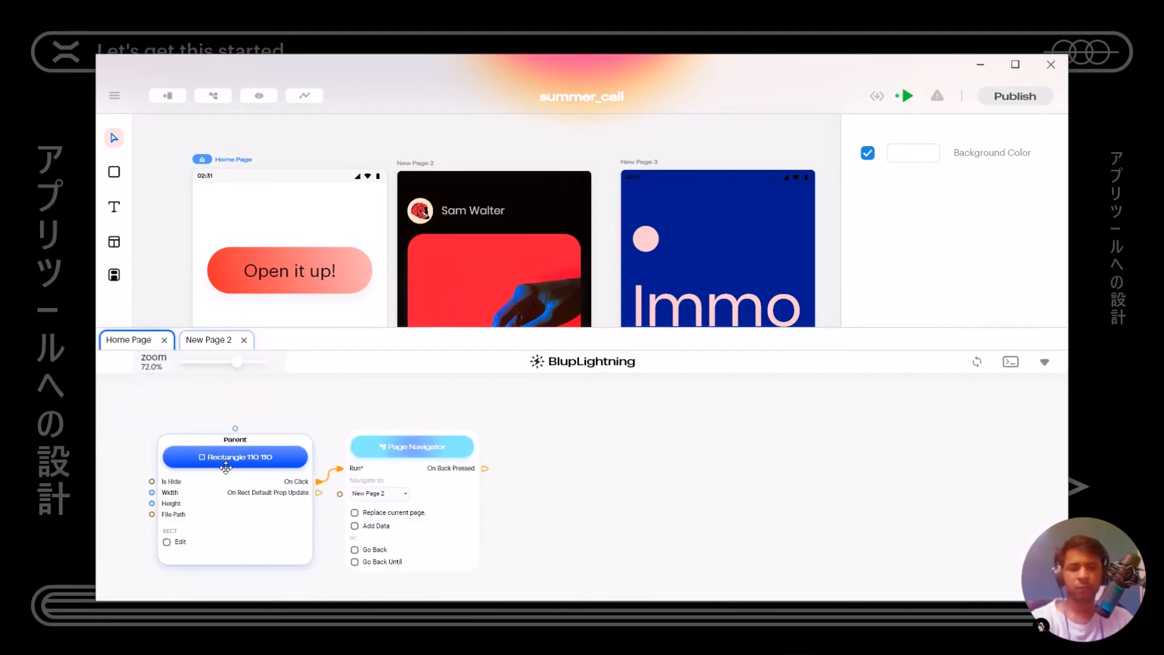
key("Delete")
left_click(463, 489)
key("Delete")
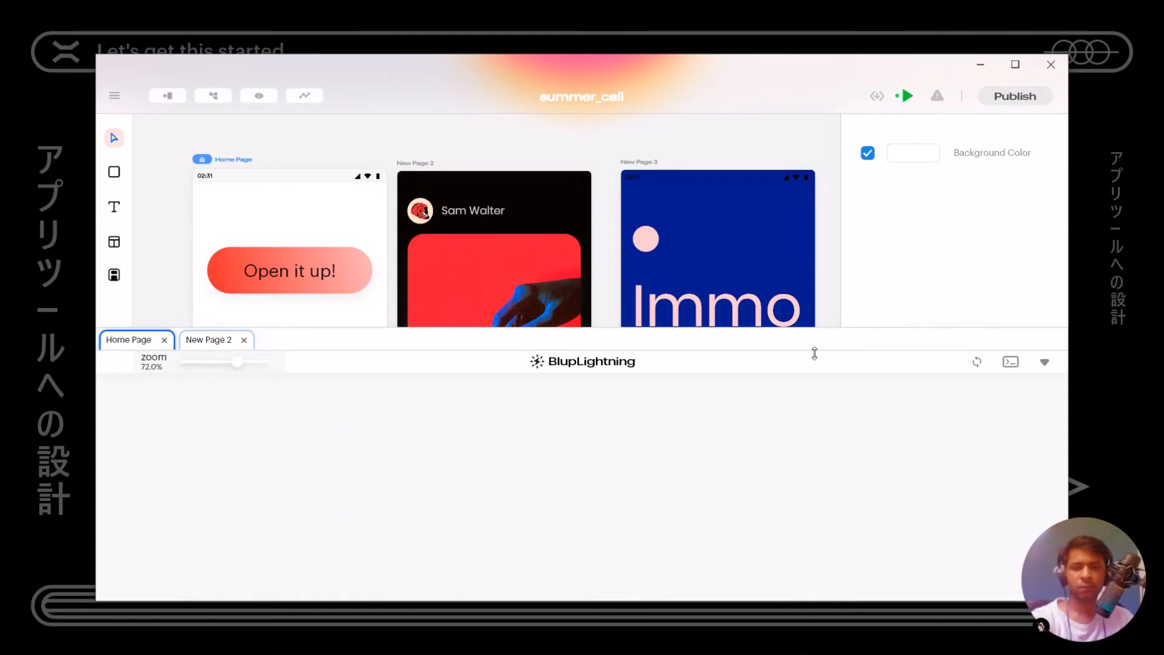
left_click(1045, 362)
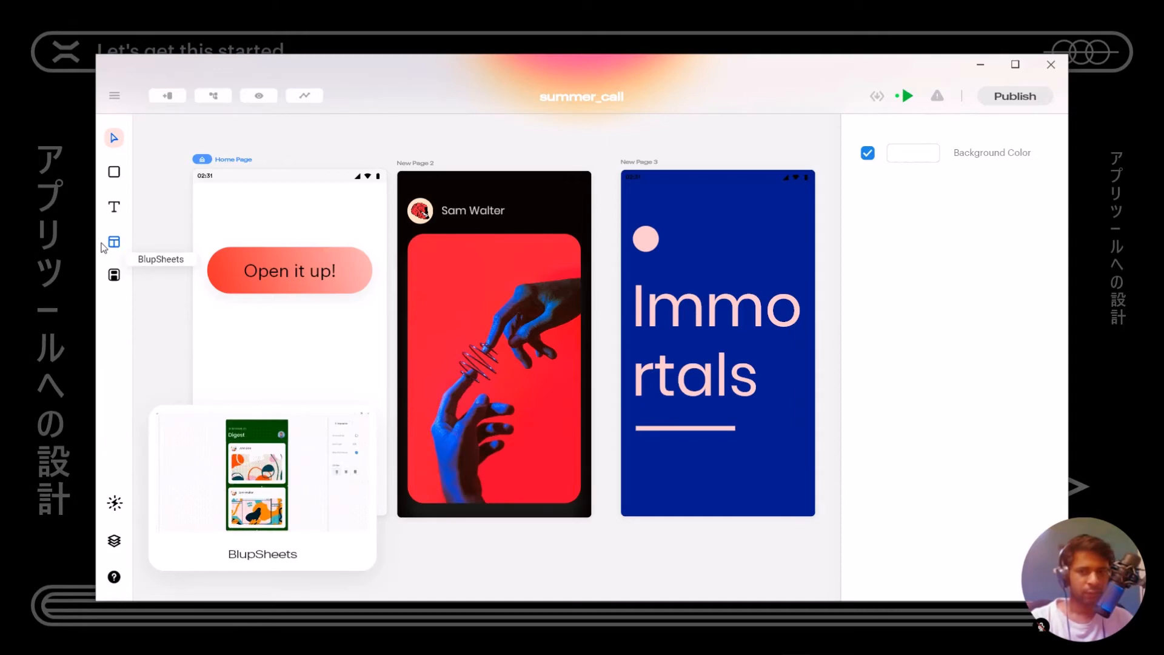
- Add an iOS date picker from the widget library to the Home Page below the button
left_click(114, 274)
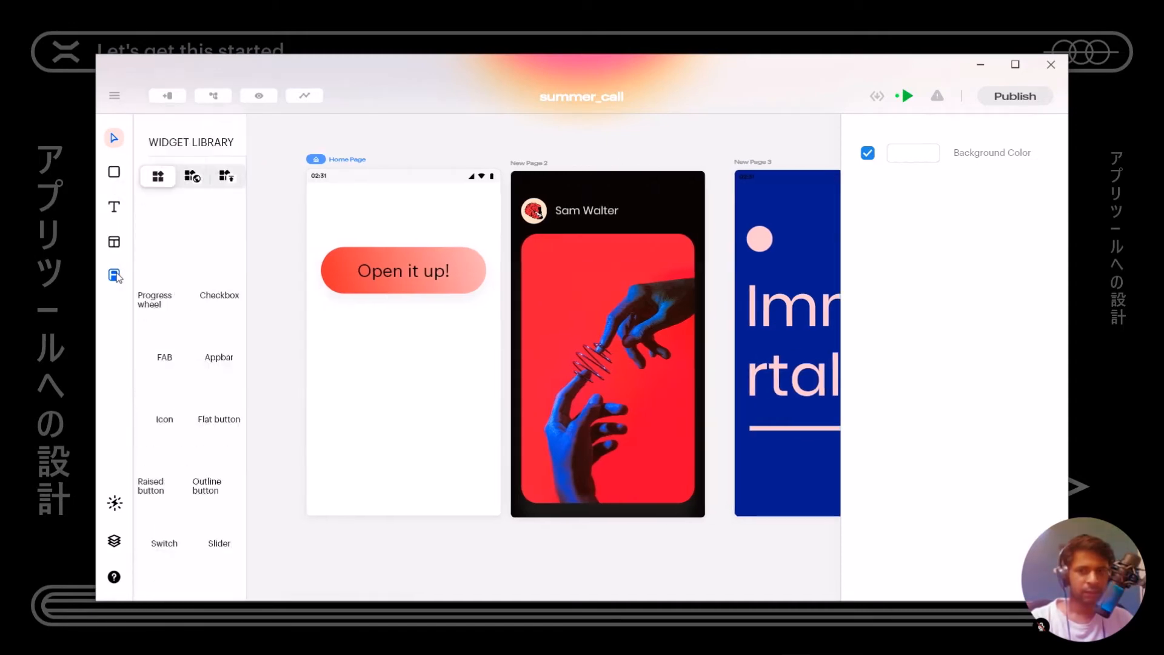
scroll(215, 415, "down", 10)
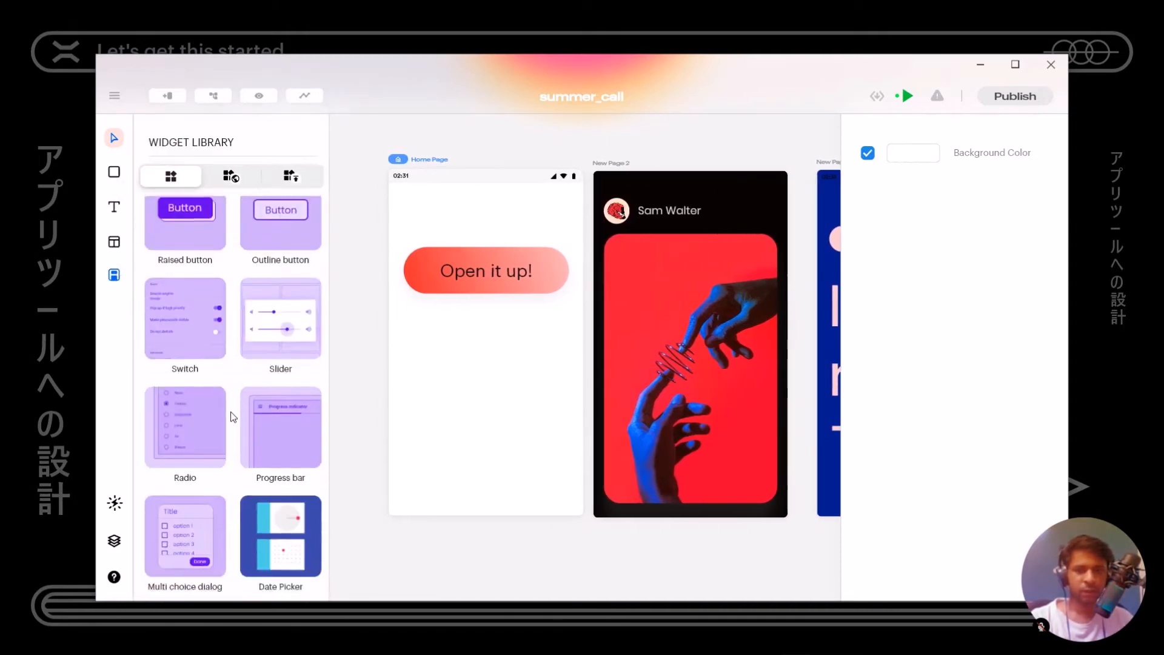
left_click_drag(279, 449, 467, 442)
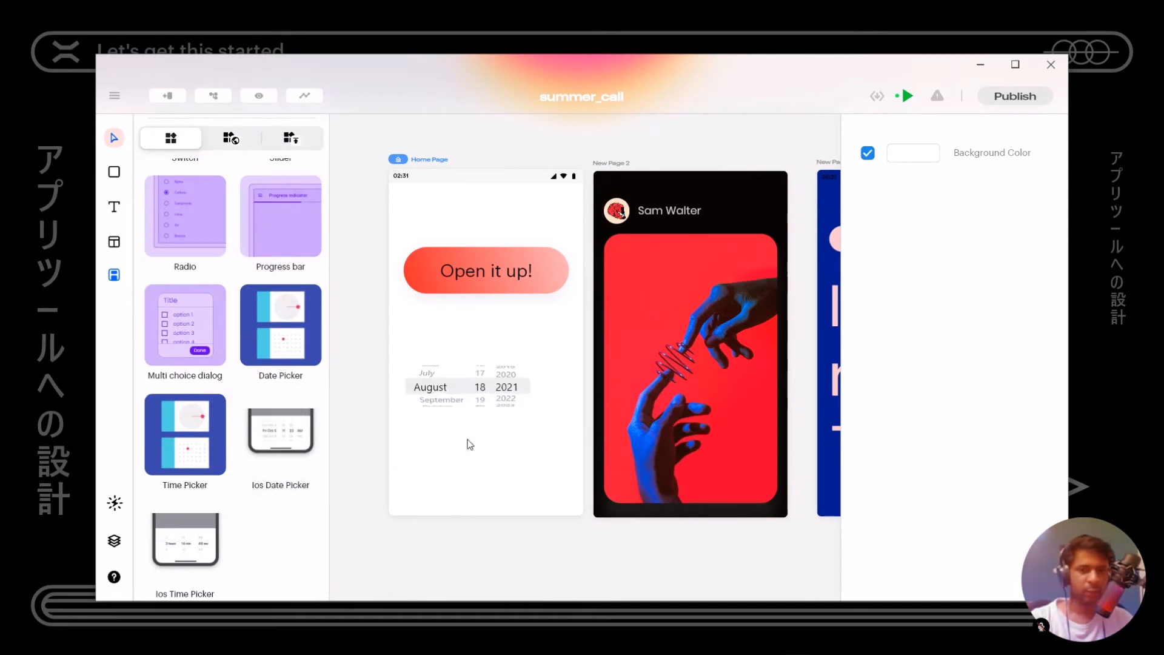
left_click(114, 274)
- Draw a rectangle about 433 wide and 196 high across the bottom of the Home Page
left_click(114, 172)
mouse_move(196, 427)
left_mouse_down()
mouse_move(366, 489)
mouse_move(397, 514)
left_mouse_up()
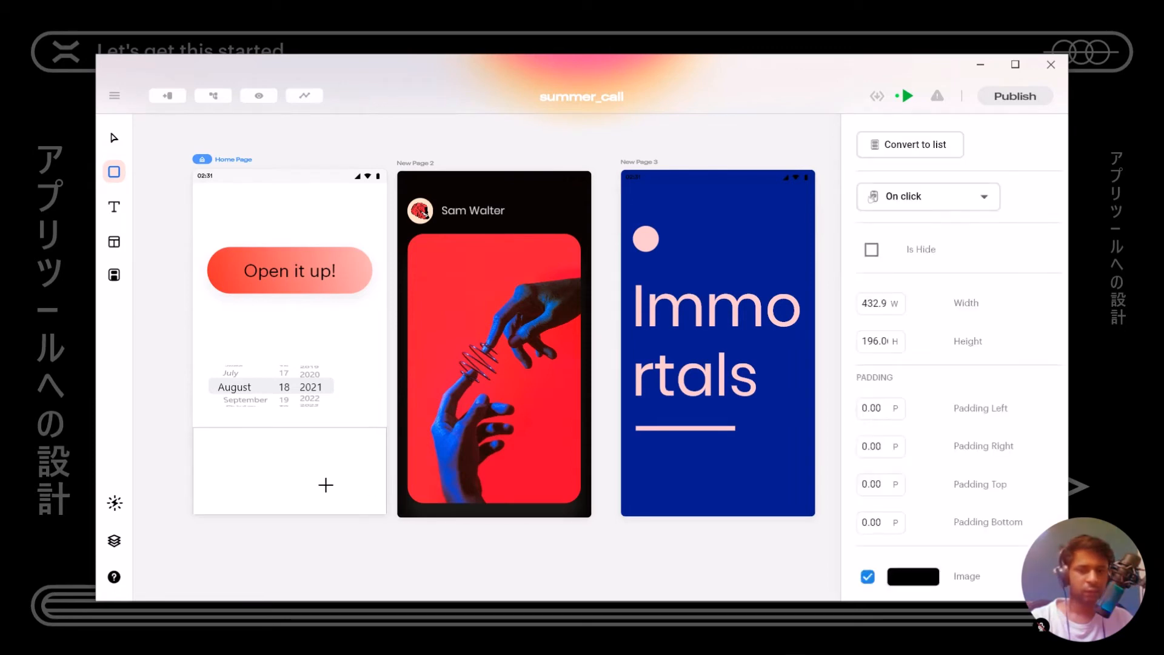
key("v")
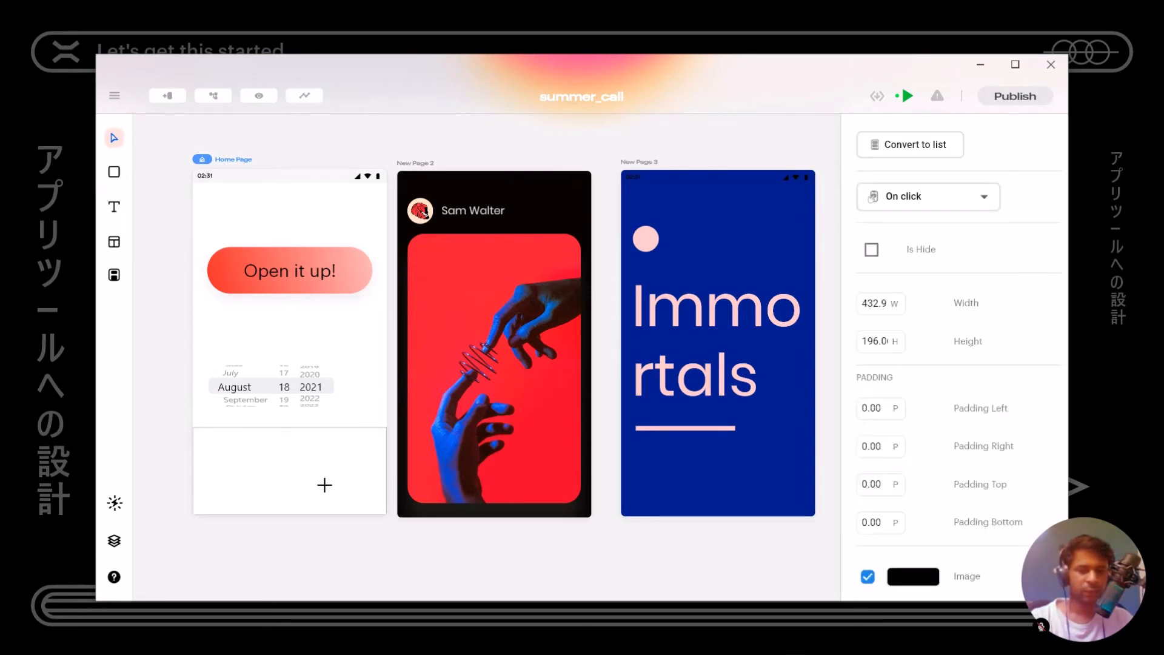
- Delete the date picker from the Home Page
left_click(308, 382)
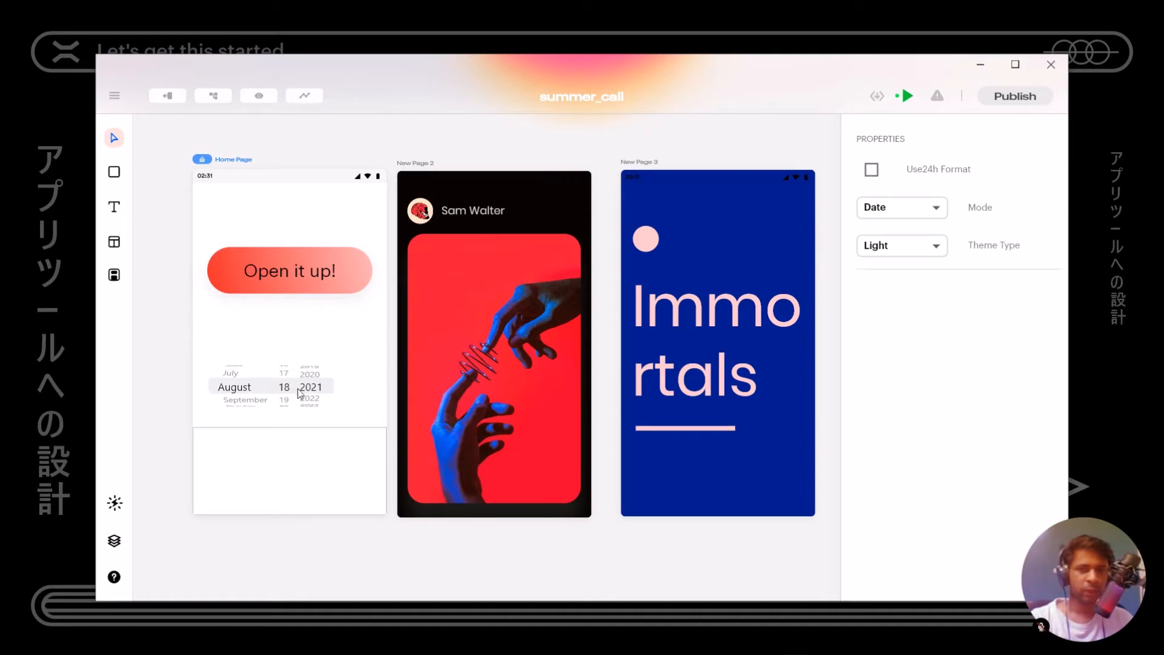
left_click_drag(153, 341, 382, 437)
key("Delete")
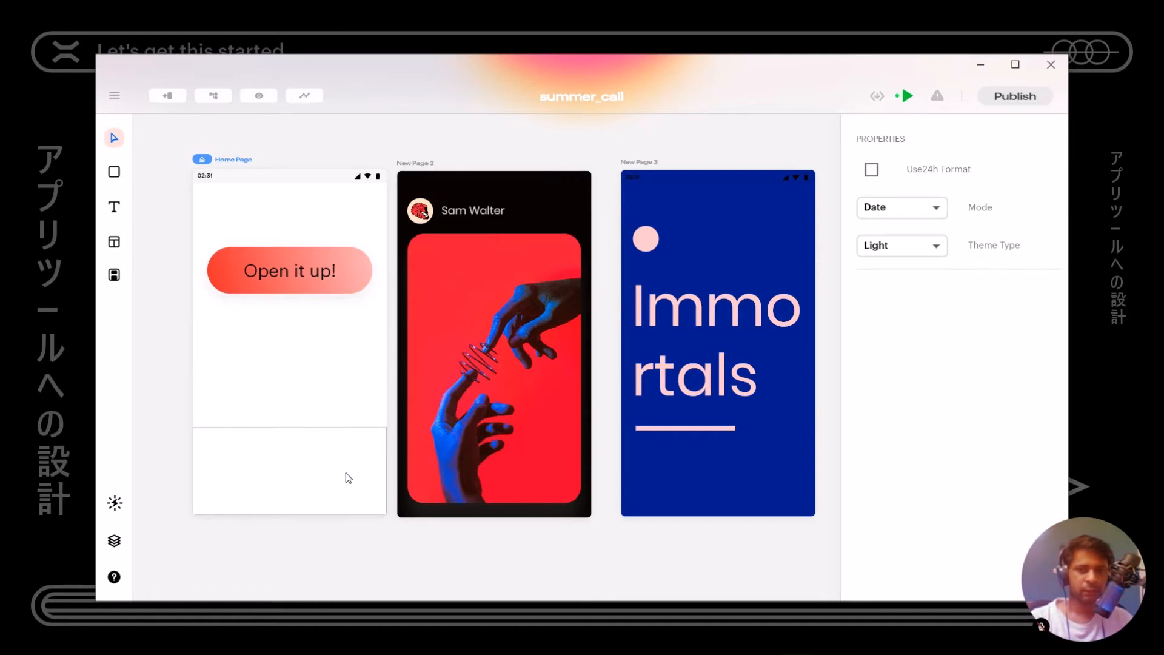
- Move Rectangle 113 to the bottom of the Home Page's layer order
left_click(113, 541)
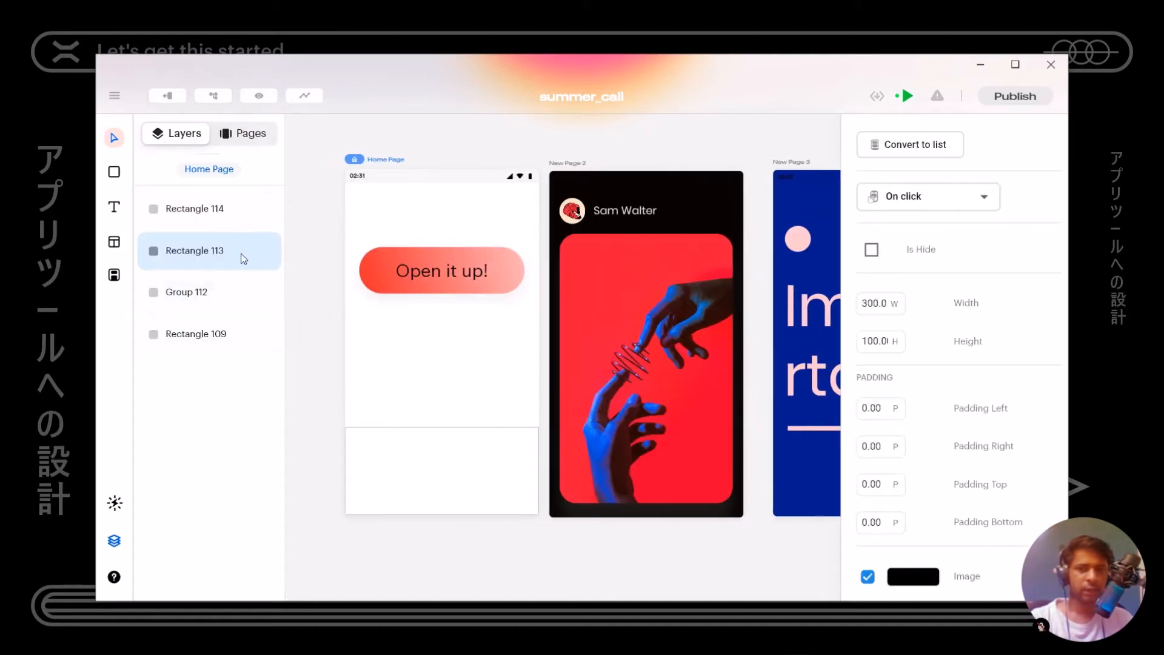
left_click_drag(243, 259, 206, 413)
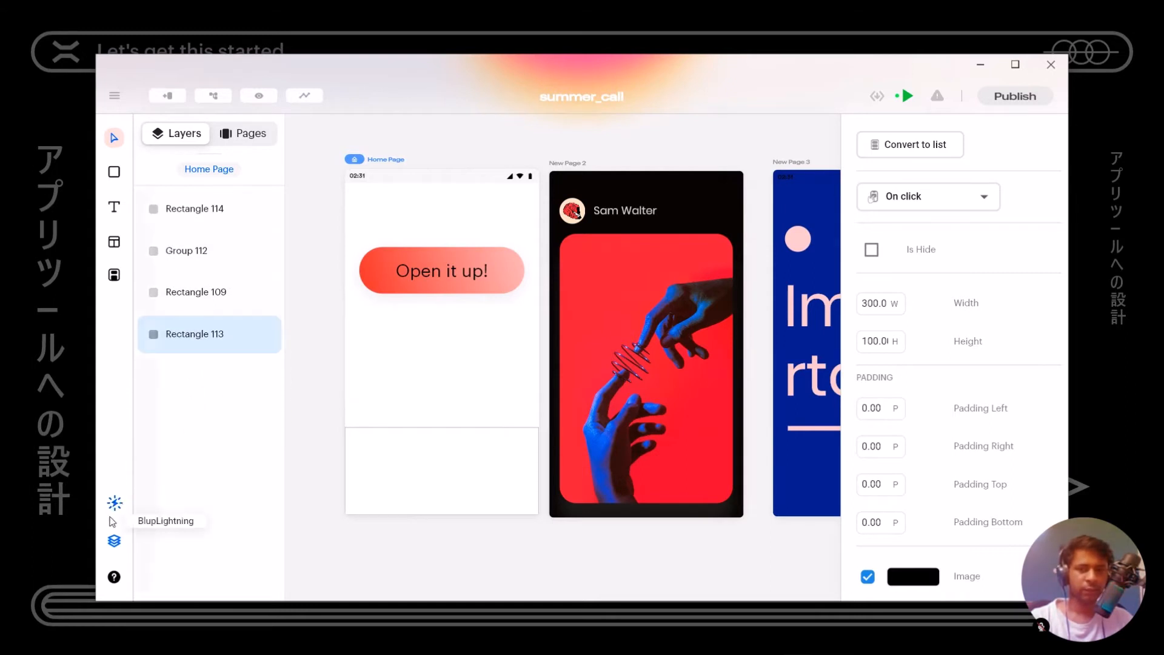
- Move Rectangle 114 to the end of the Home Page's layer list, below Rectangle 113
left_click(408, 474)
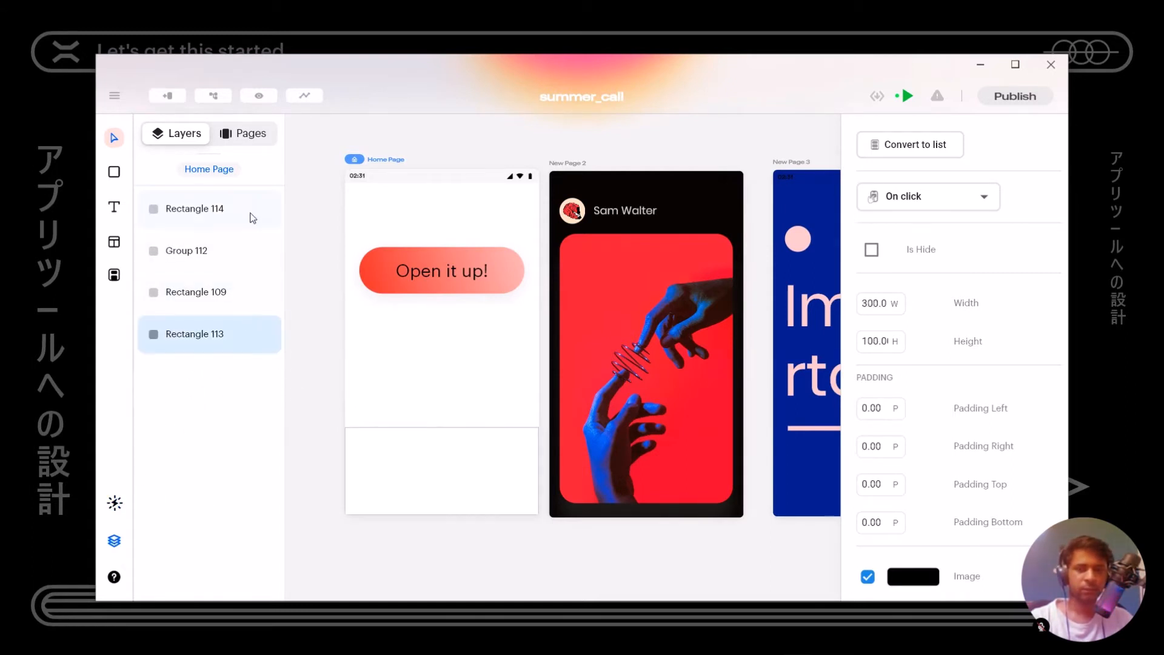
left_click(250, 213)
left_click_drag(245, 219, 216, 426)
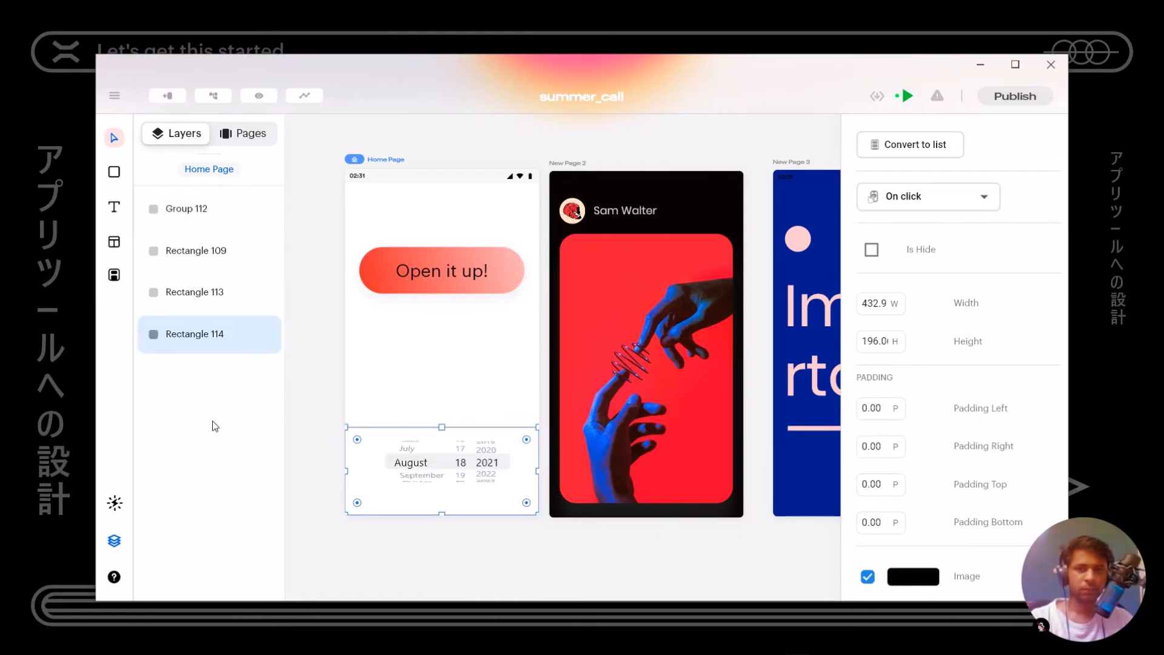
- Enlarge the Home Page date picker to about 421 wide and 183 high, fitting it inside the rectangle behind it
left_click(114, 540)
left_click(289, 470)
left_click_drag(289, 479, 386, 472)
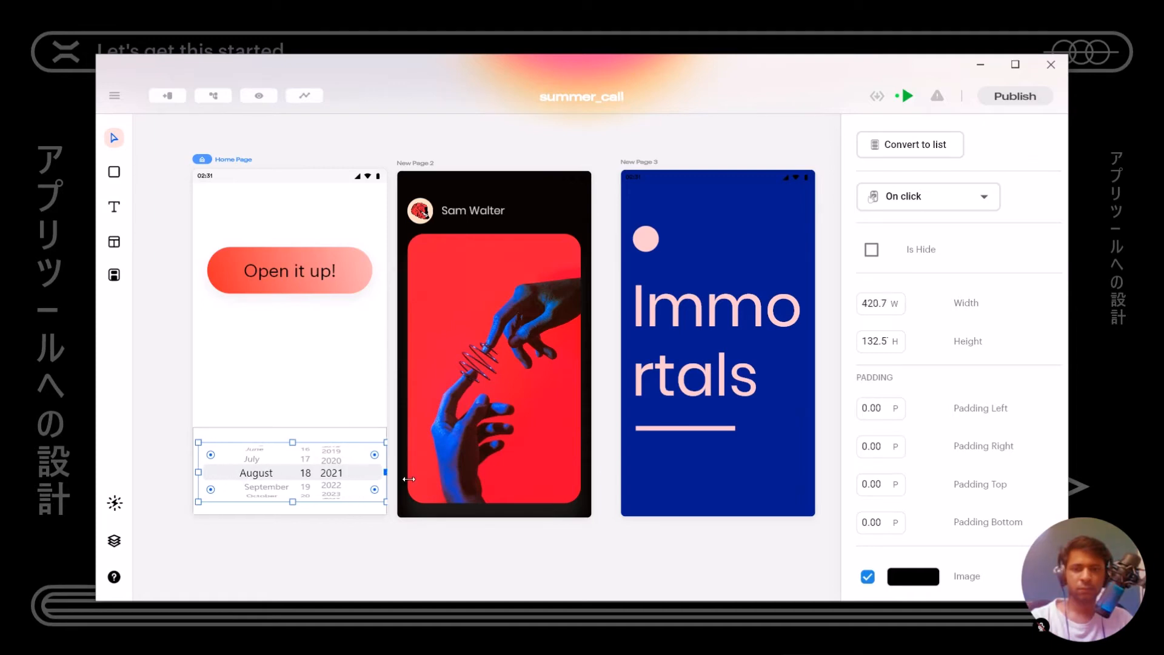
left_click_drag(293, 505, 328, 494)
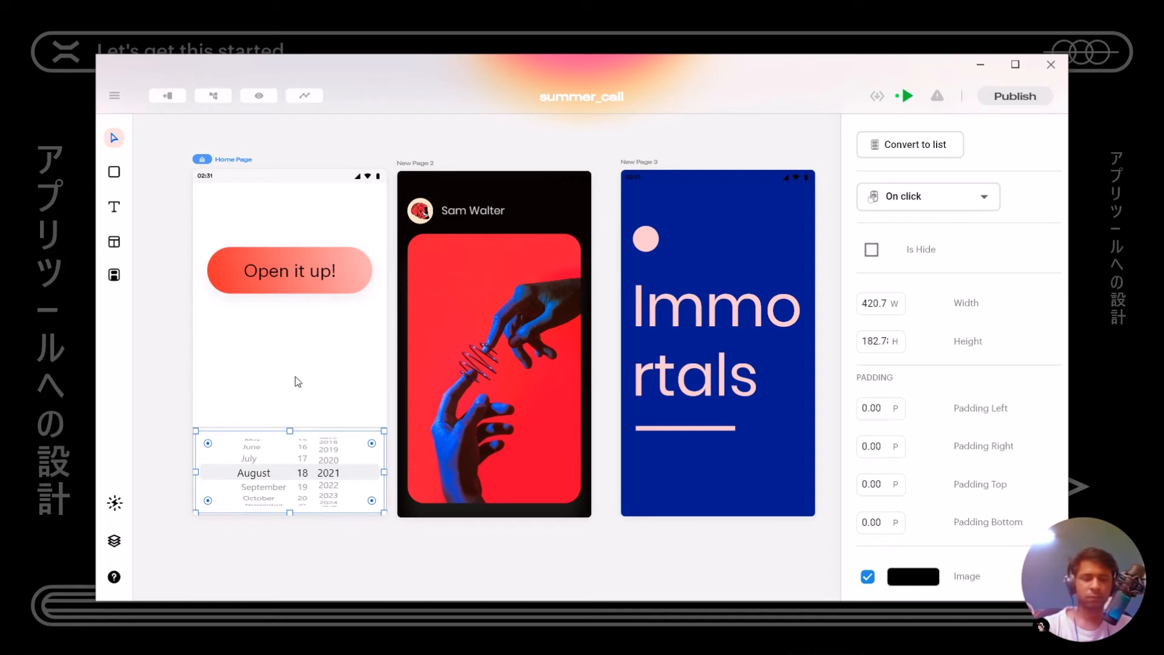
- Remove the border from the rectangle behind the date picker and fill it with black
left_click(286, 404)
left_click(281, 432)
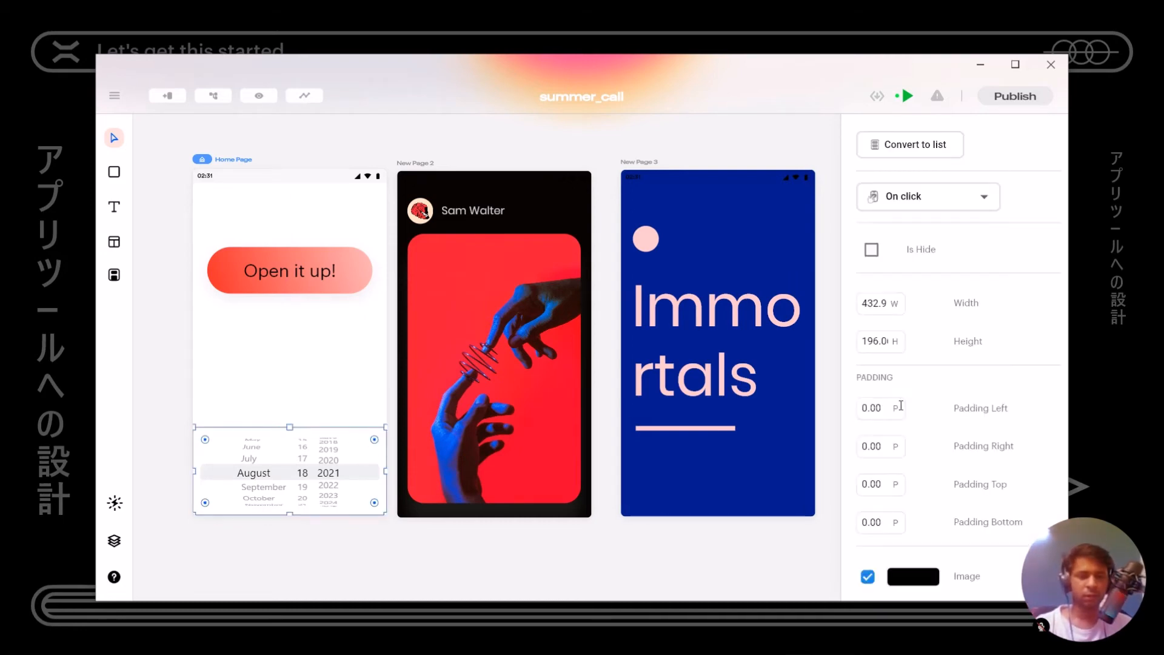
scroll(946, 403, "down", 5)
left_click(868, 456)
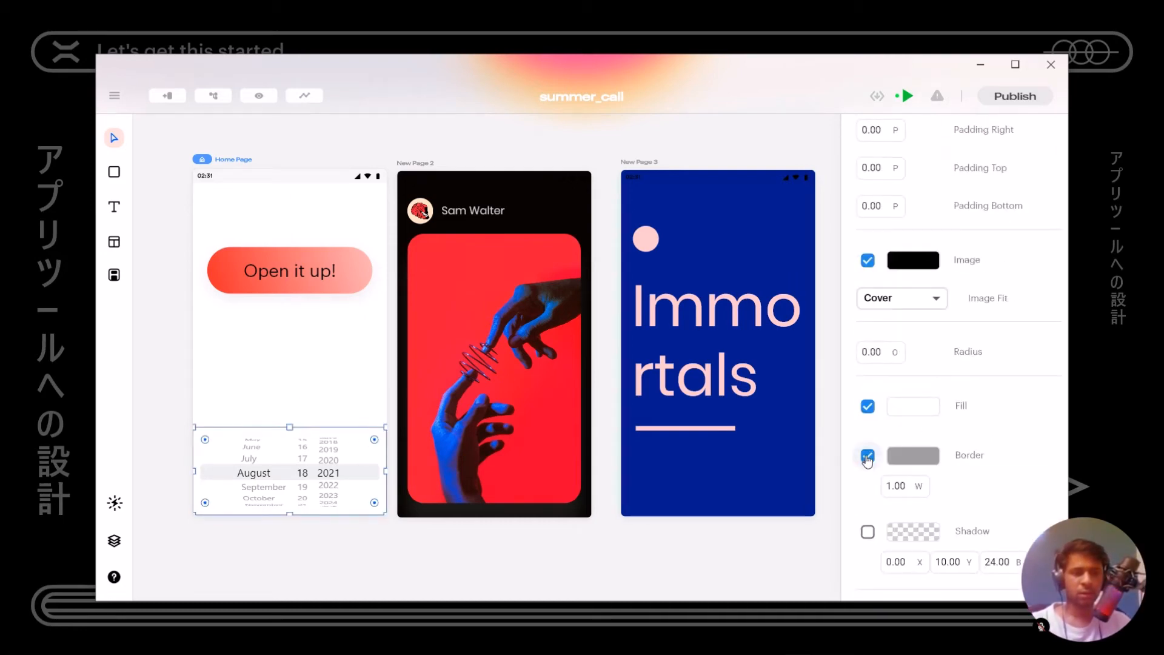
left_click(927, 407)
left_click_drag(915, 216, 766, 310)
- Set the date picker's theme type to Dark
left_click(300, 469)
scroll(1050, 319, "up", 5)
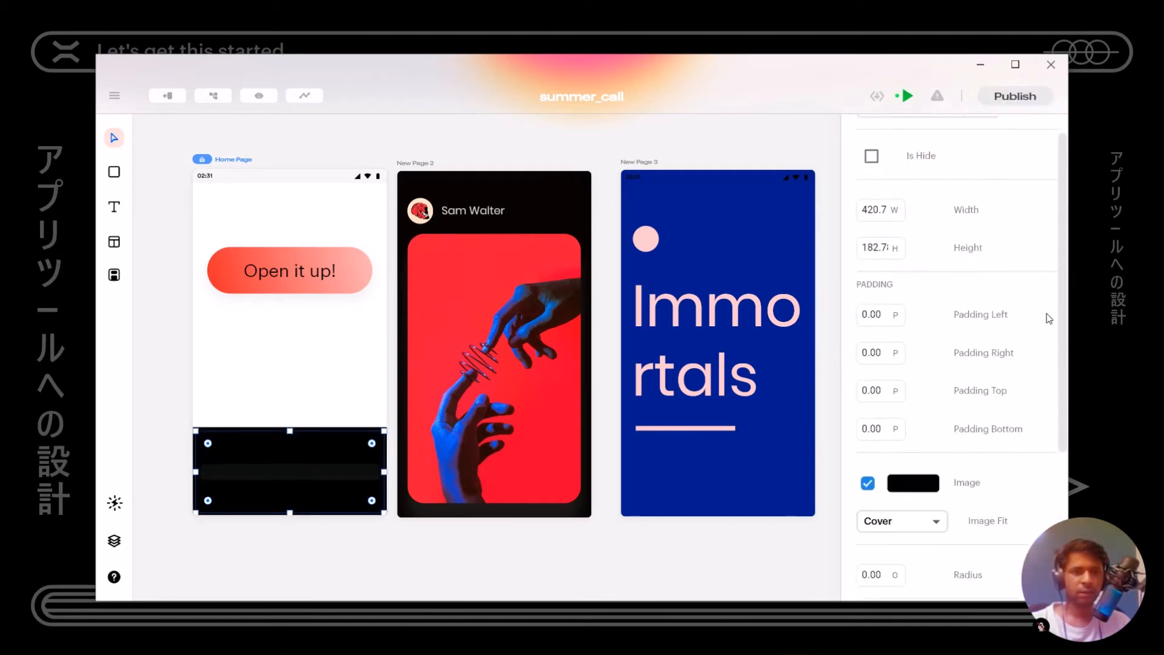
left_click(291, 485)
left_click(290, 483)
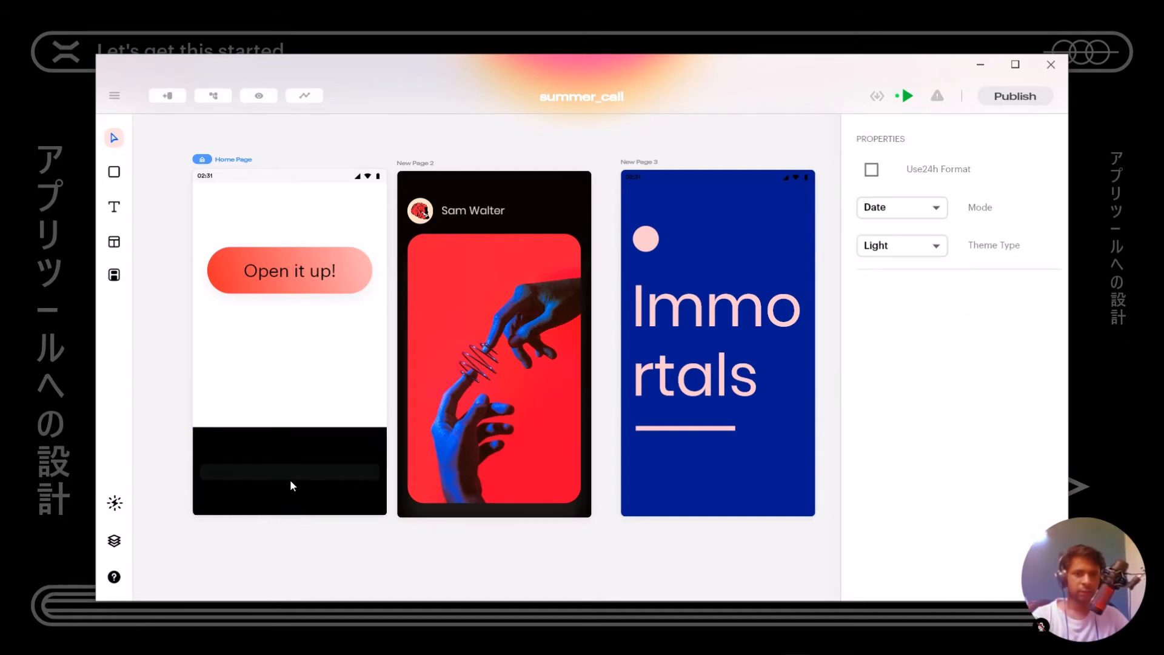
left_click(896, 259)
left_click(894, 289)
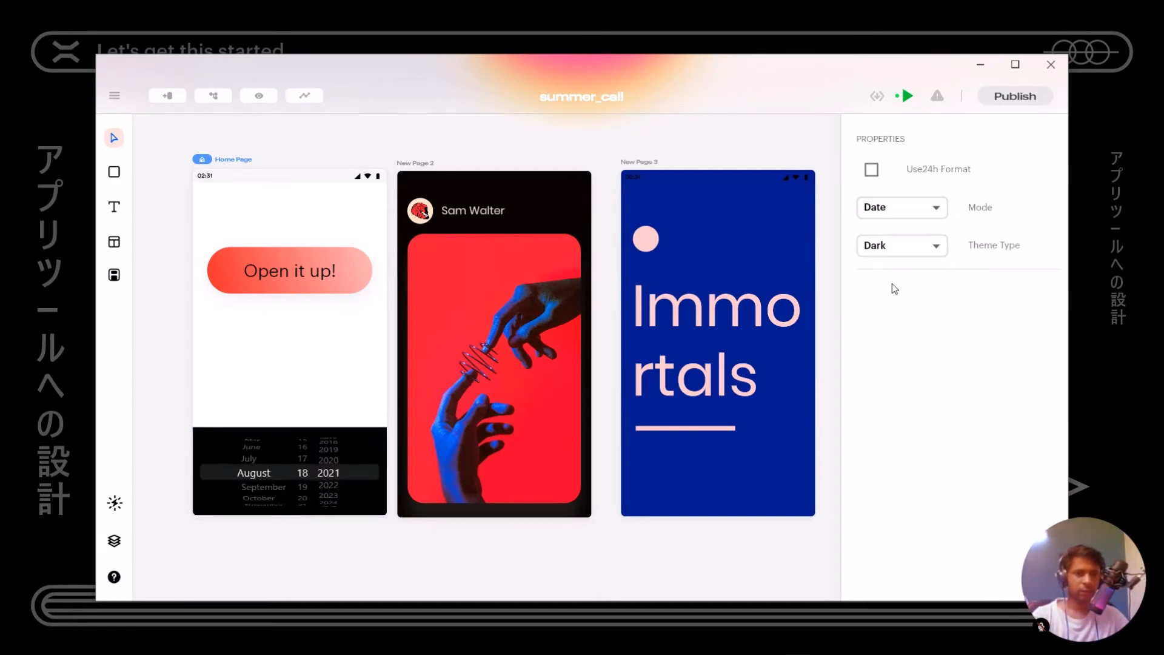
- Group the date picker with its black background rectangle on the Home Page
left_click(286, 379)
left_click_drag(170, 415, 396, 541)
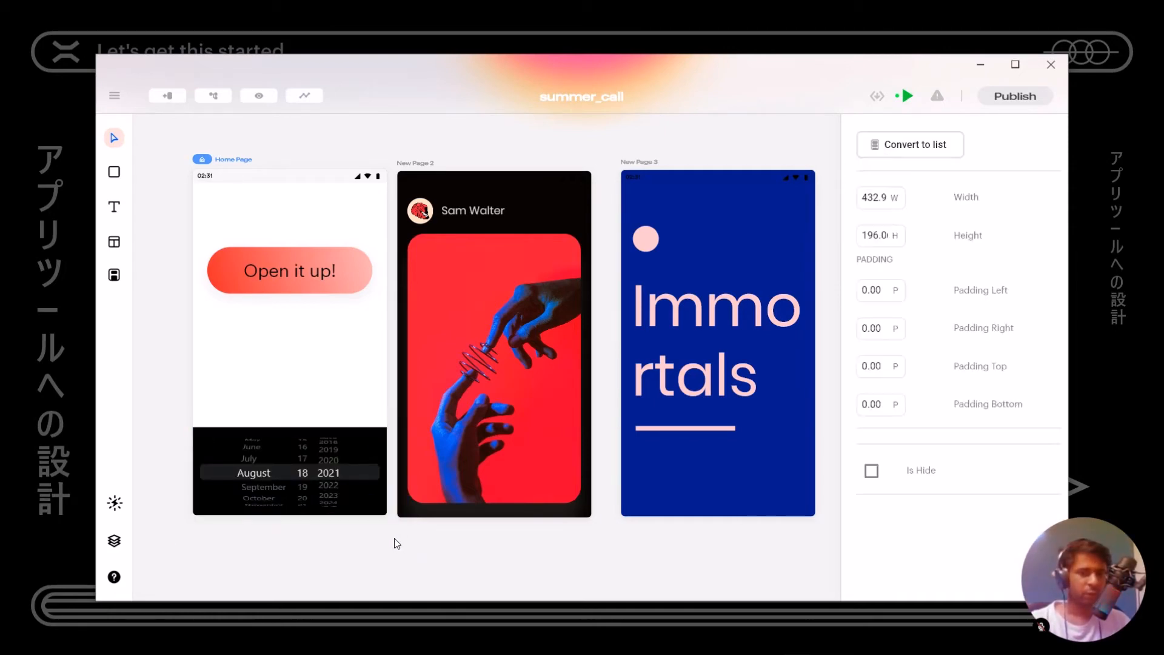
left_click_drag(273, 461, 283, 484)
left_click(300, 378)
- Select the "Open it up!" button and open the Home Page's BlupLightning logic editor
left_click(337, 288)
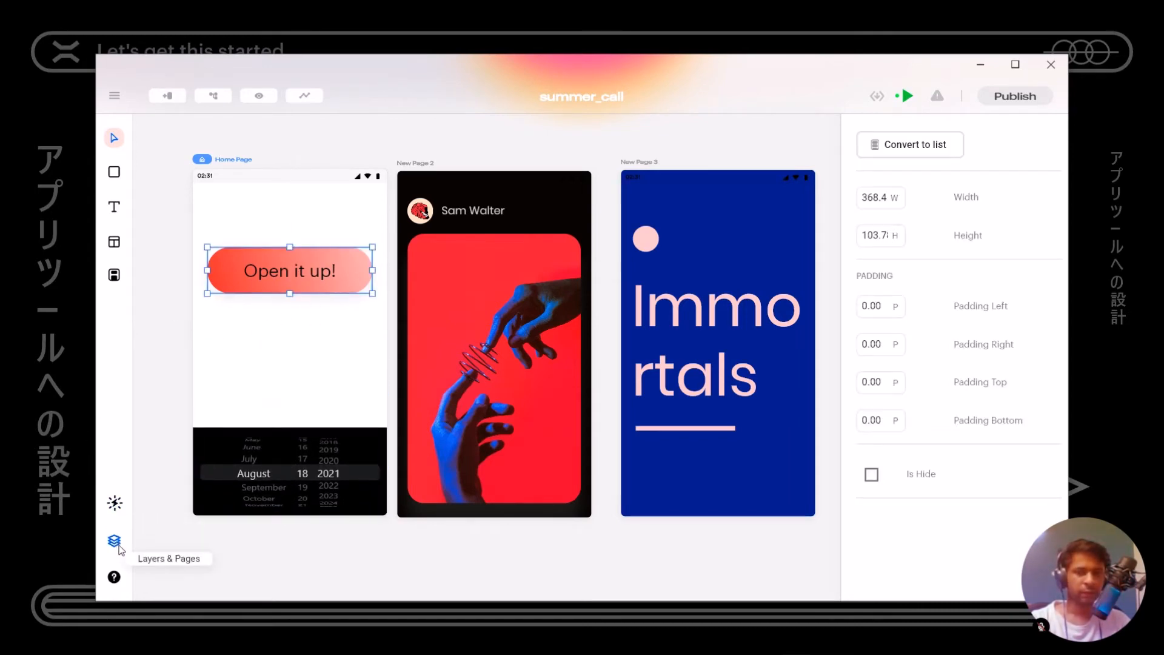
left_click(114, 502)
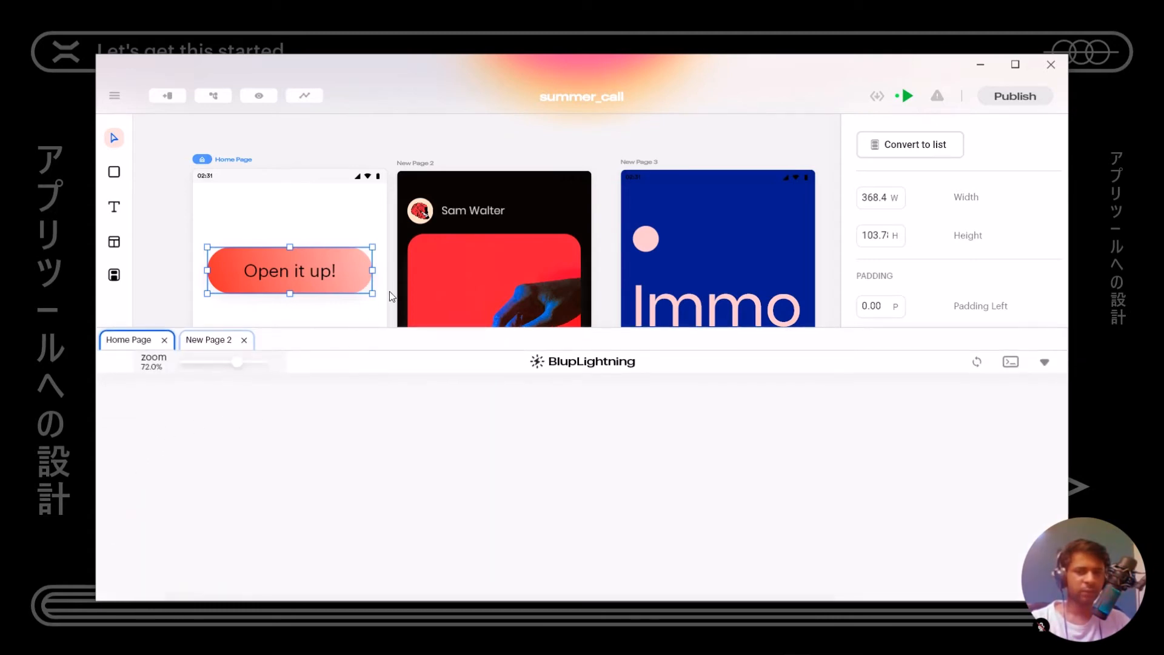
scroll(427, 291, "down", 3)
left_click_drag(402, 290, 438, 247)
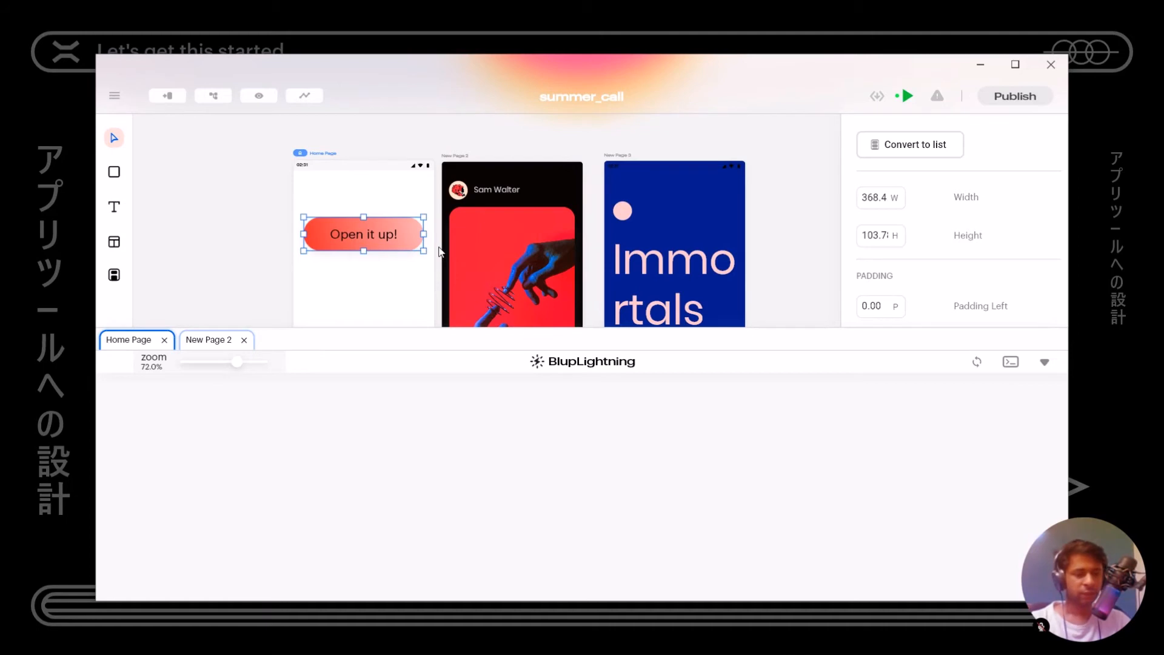
scroll(441, 251, "down", 2)
left_click_drag(414, 265, 423, 215)
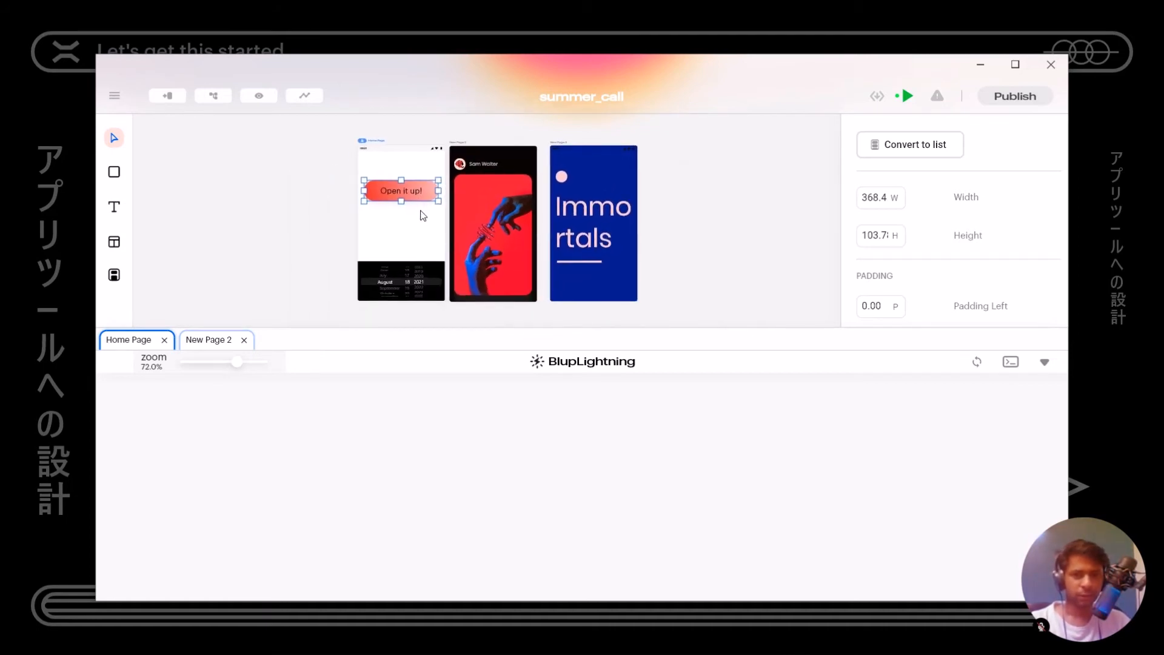
right_click(420, 193)
left_click(465, 267)
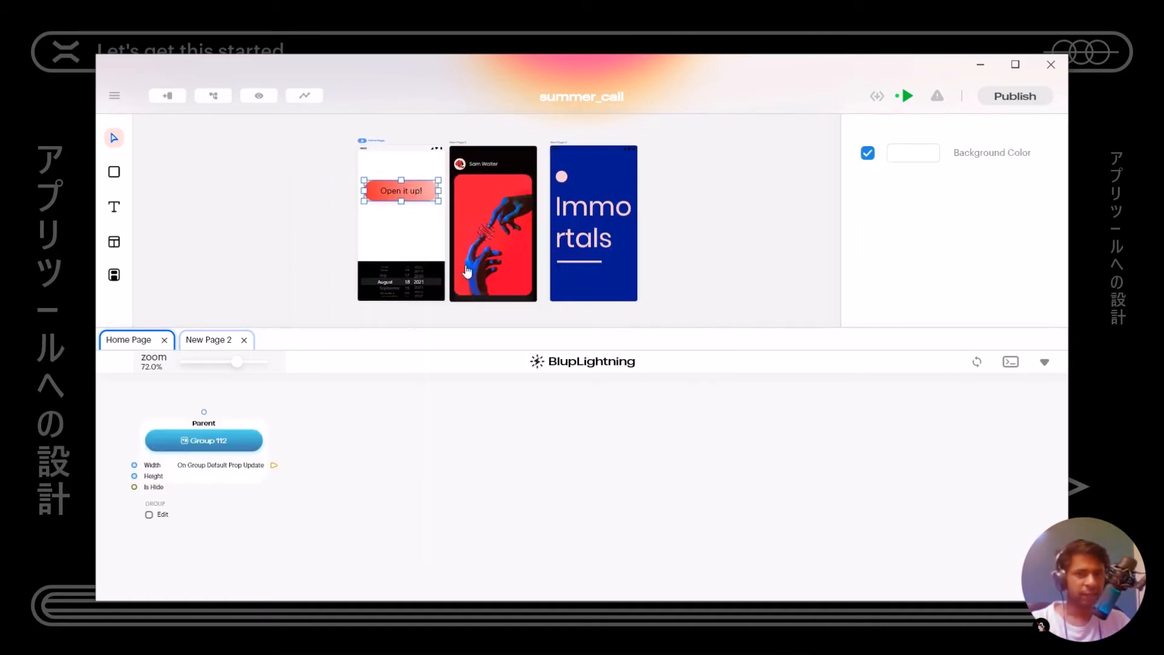
left_click_drag(242, 464, 285, 468)
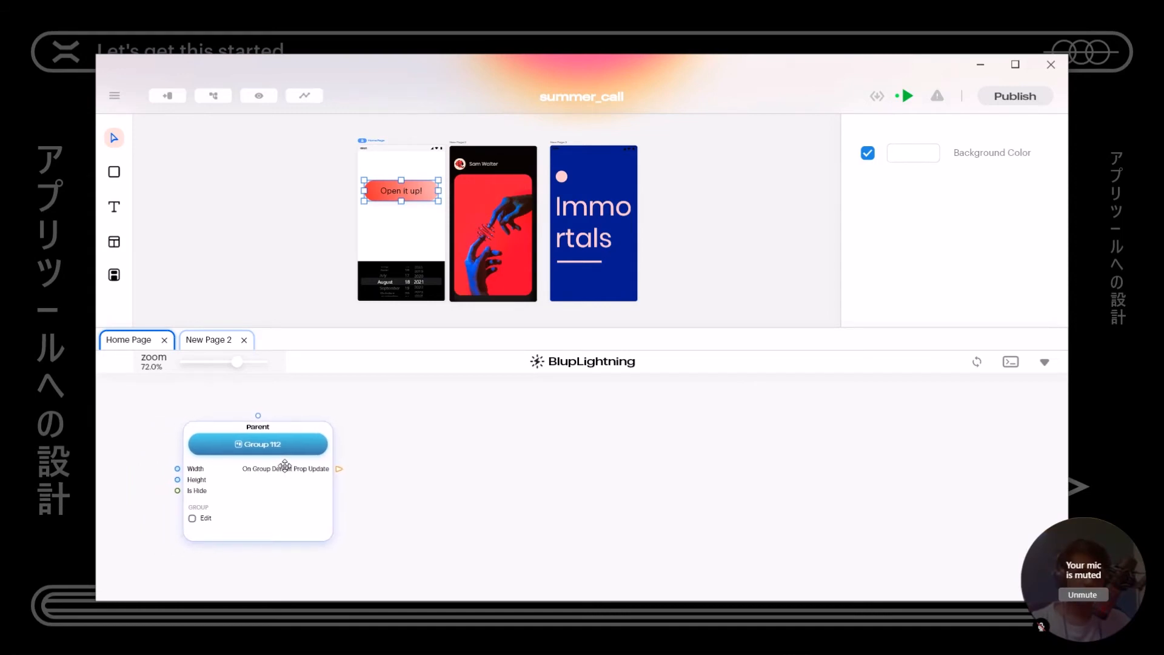
key("Delete")
- Add the rectangle inside the "Open it up!" button to BlupLightning as a node
left_click(427, 194)
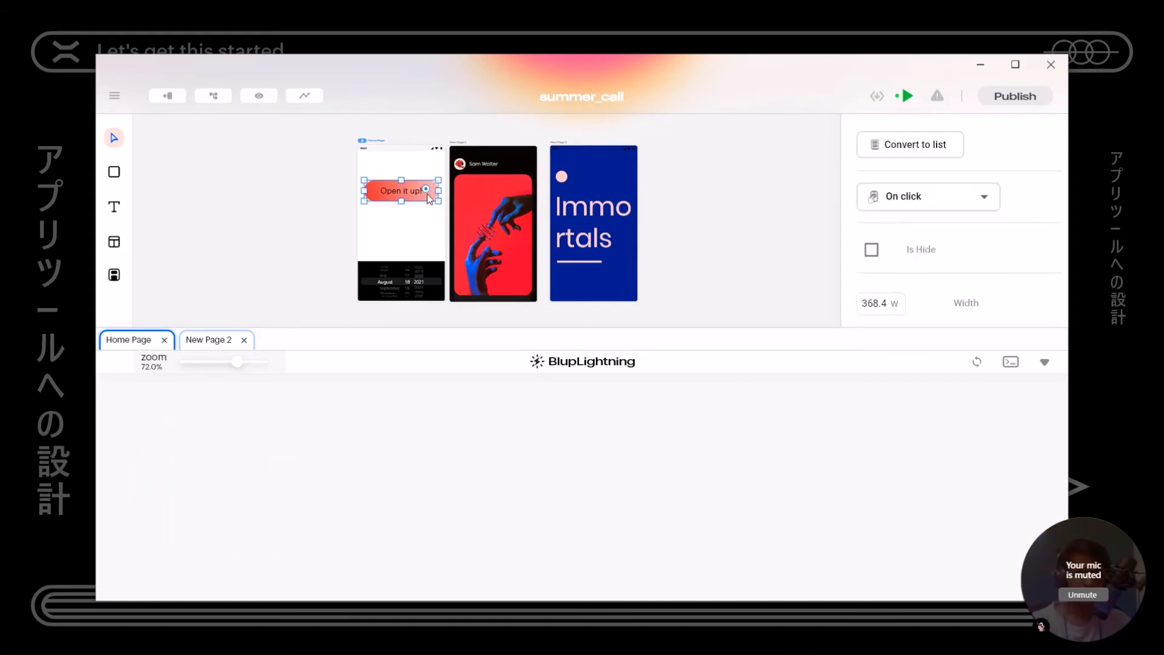
right_click(427, 194)
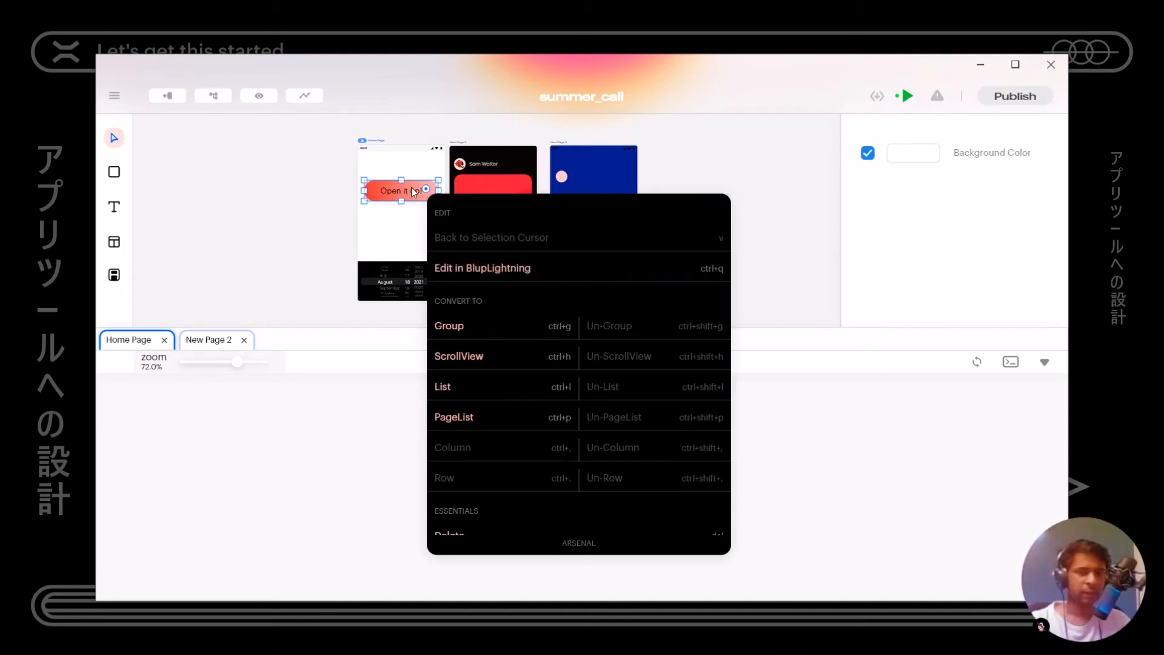
left_click(456, 269)
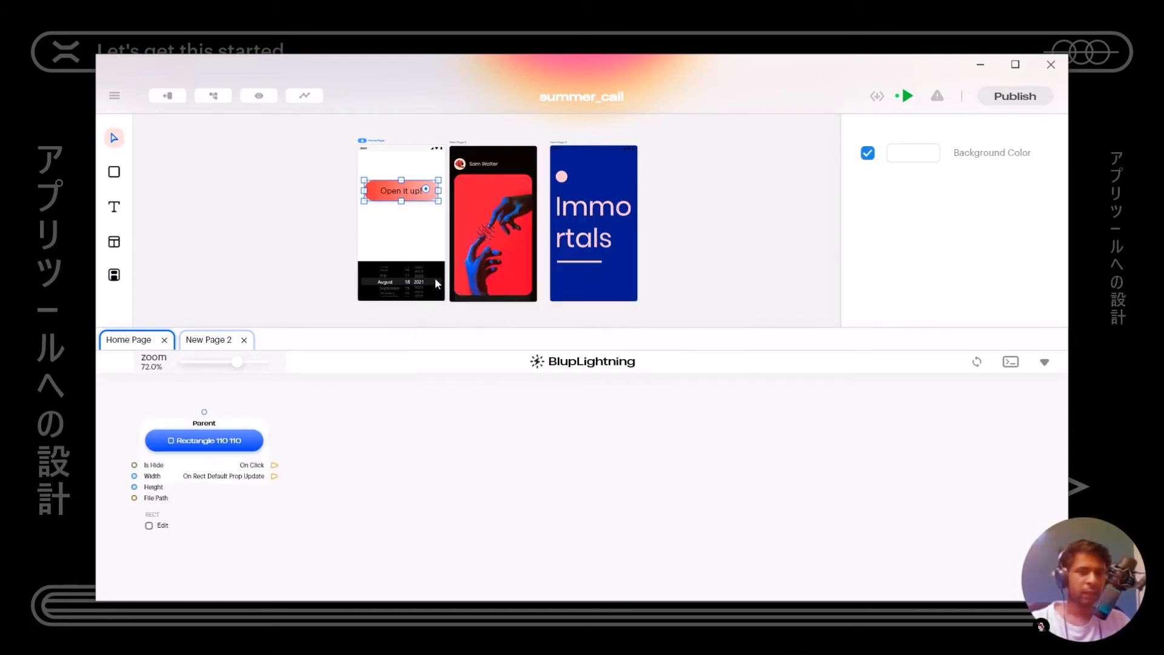
- Add the date picker group to BlupLightning as a node, well apart from the button rectangle's node
right_click(375, 273)
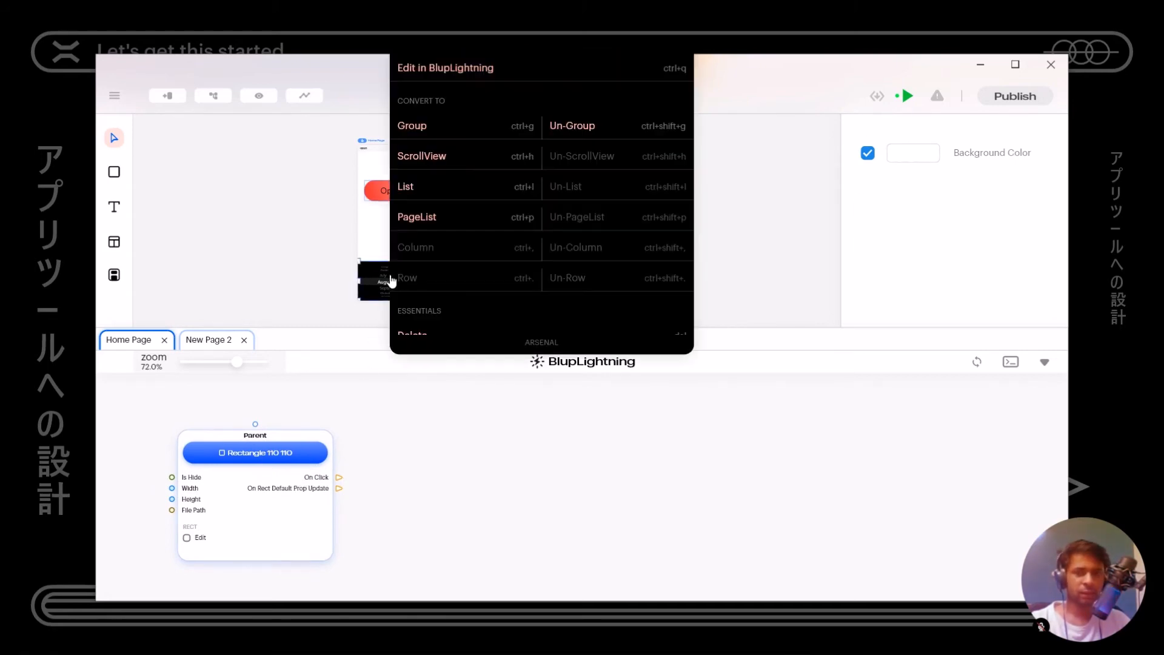
left_click(442, 72)
left_click_drag(249, 432, 546, 432)
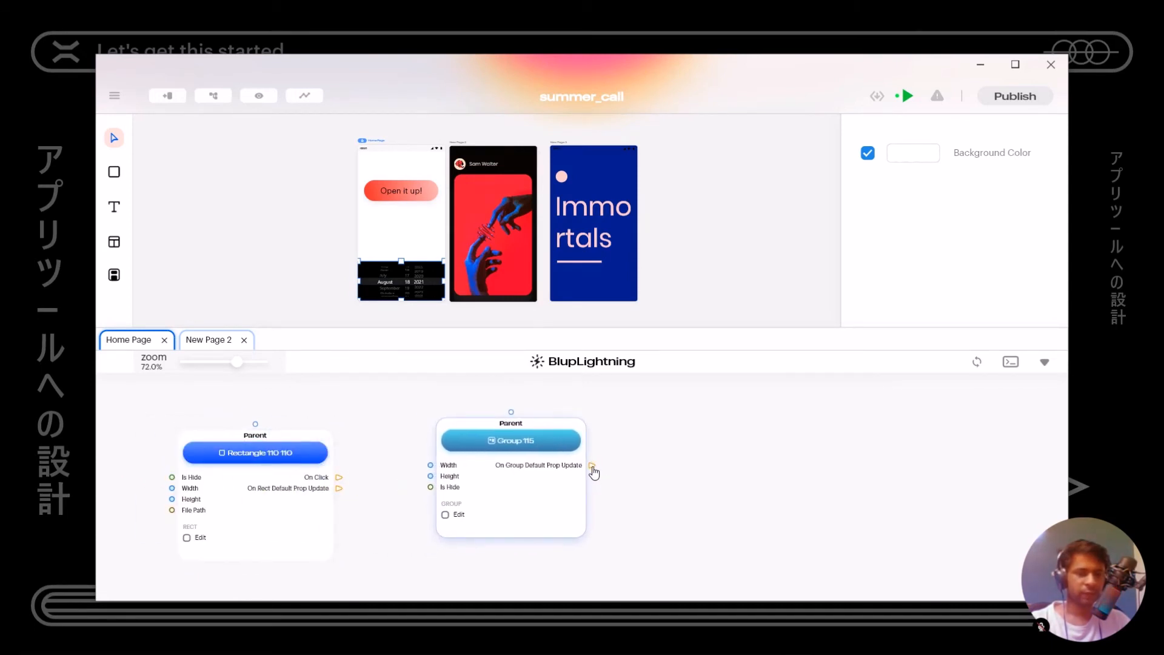
- Attach a Function node to the date picker group's On Group Default Prop Update, disable Call Set State, and space out both nodes
left_click_drag(599, 493, 636, 499)
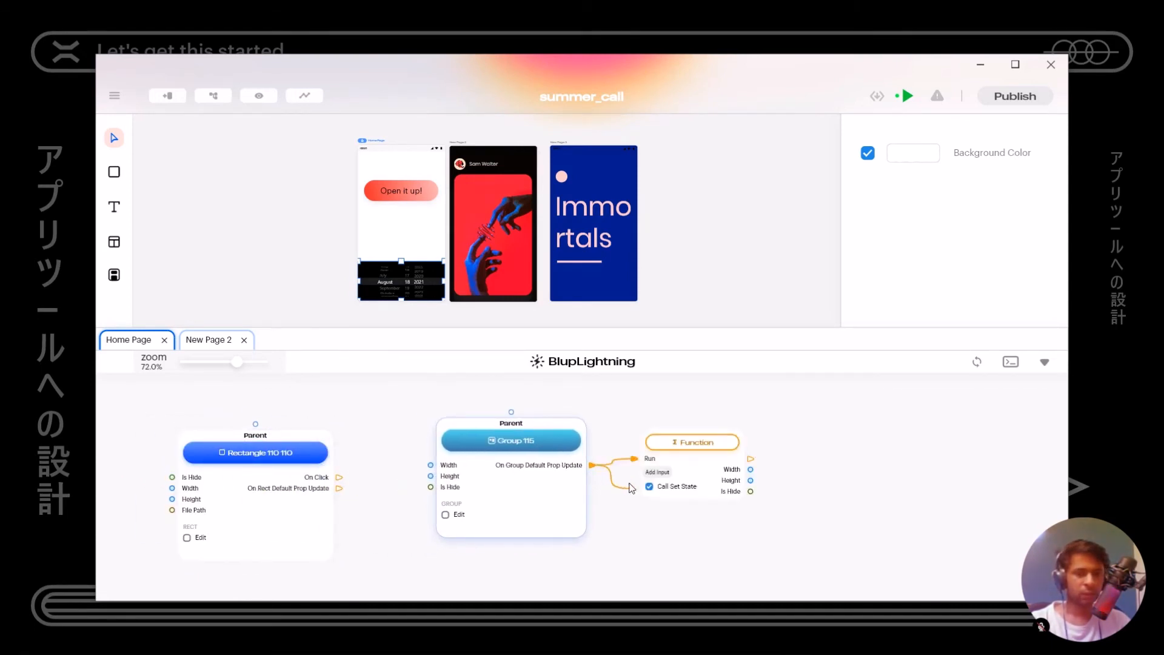
left_click_drag(522, 488, 535, 475)
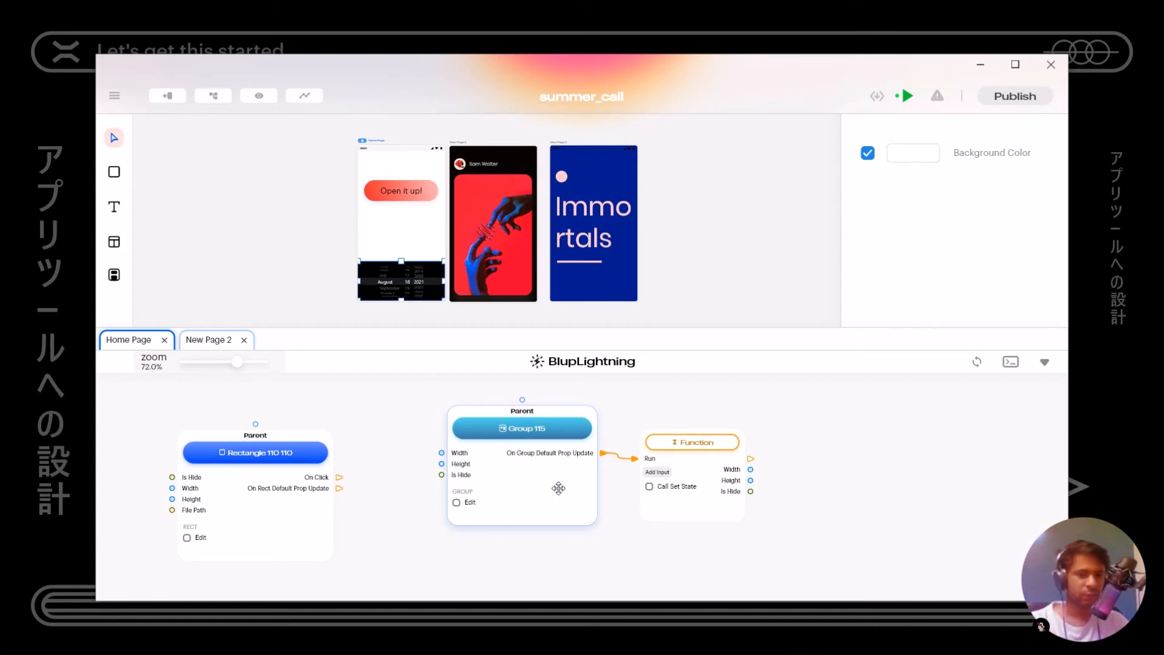
left_click(692, 461)
left_click(563, 465)
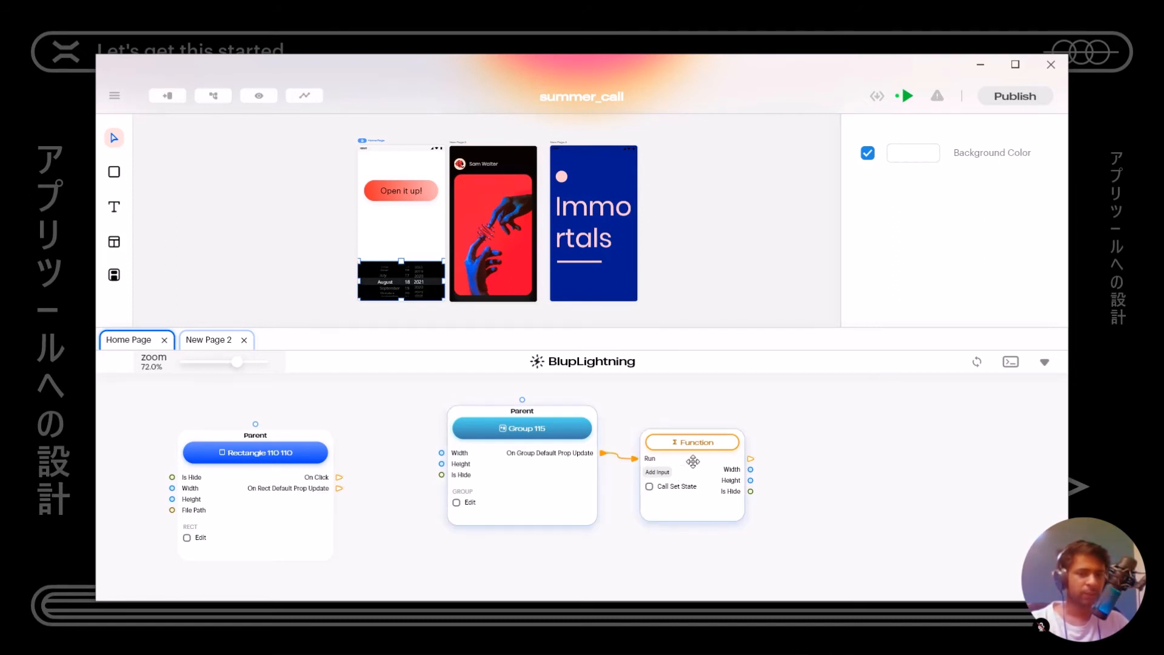
left_click_drag(693, 462, 793, 475)
left_click_drag(660, 515, 672, 497)
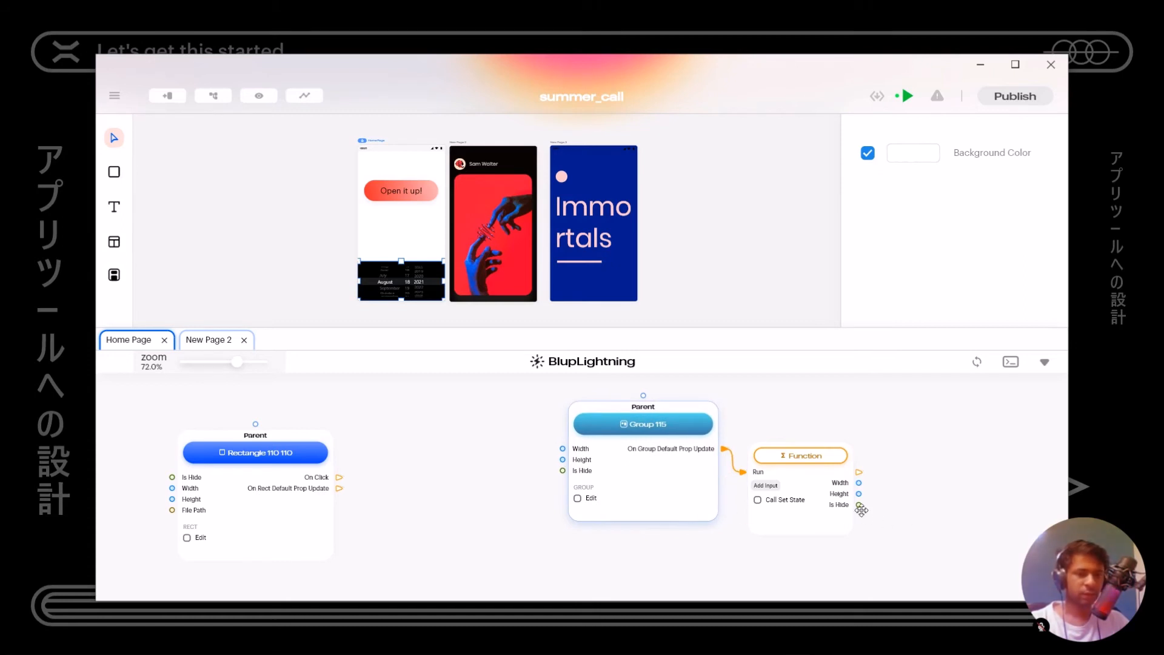
- Add a NOT logical operator node between the button rectangle and date picker group nodes
right_click(480, 505)
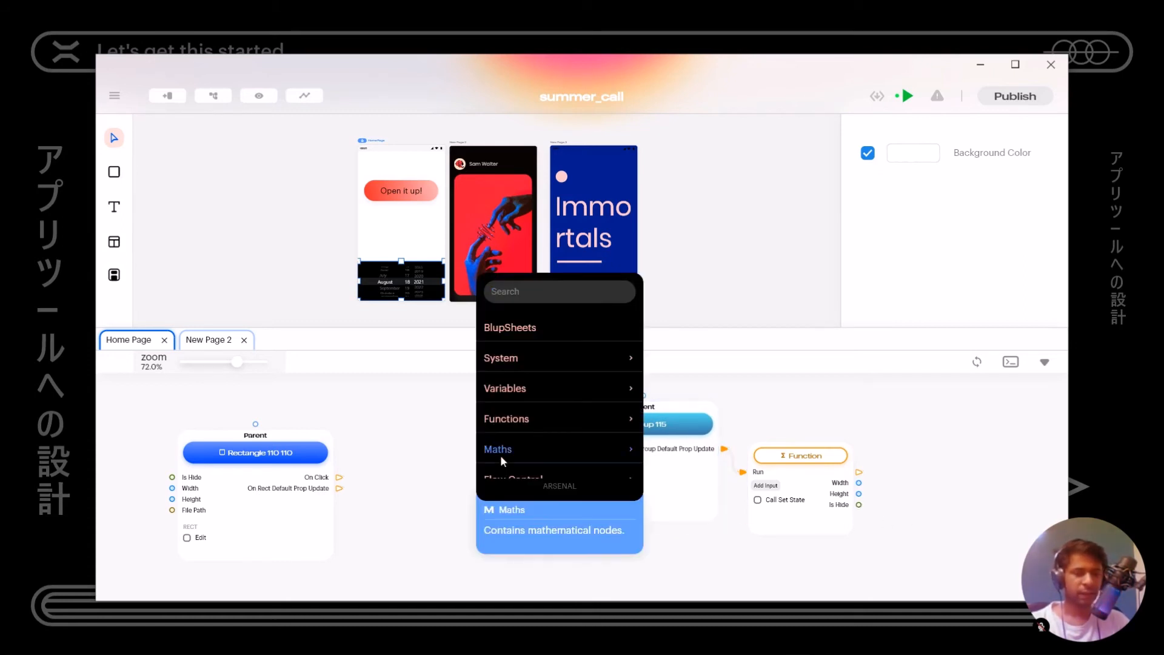
scroll(500, 455, "down", 2)
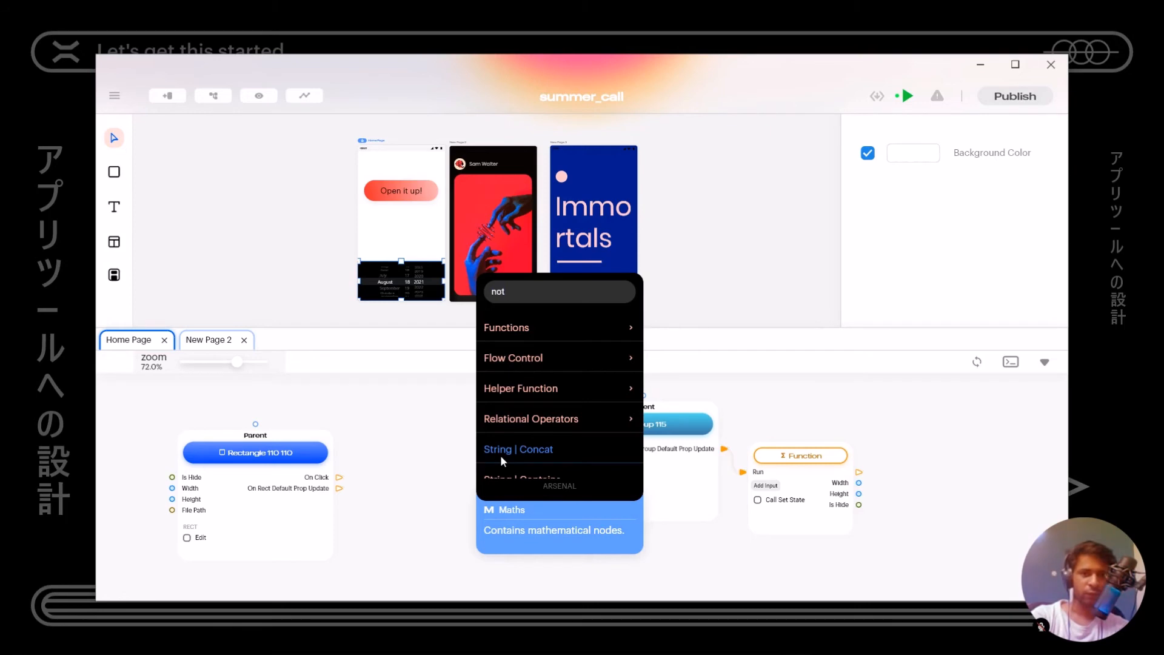
key("BackSpace")
key("BackSpace")
key("BackSpace")
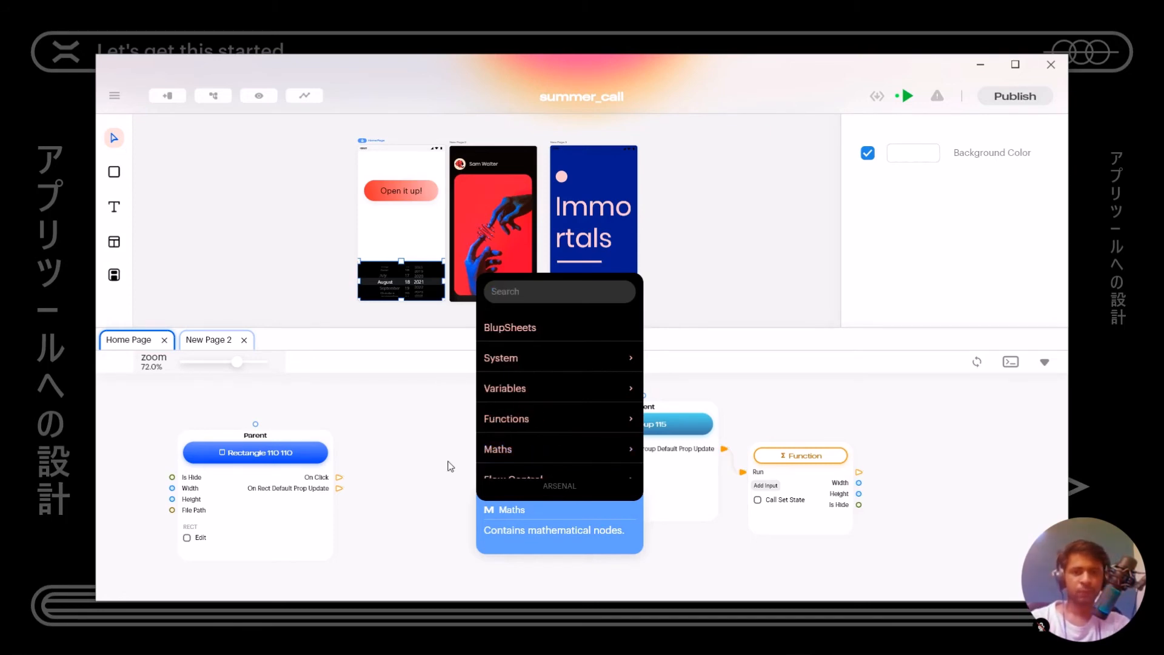
scroll(559, 416, "down", 3)
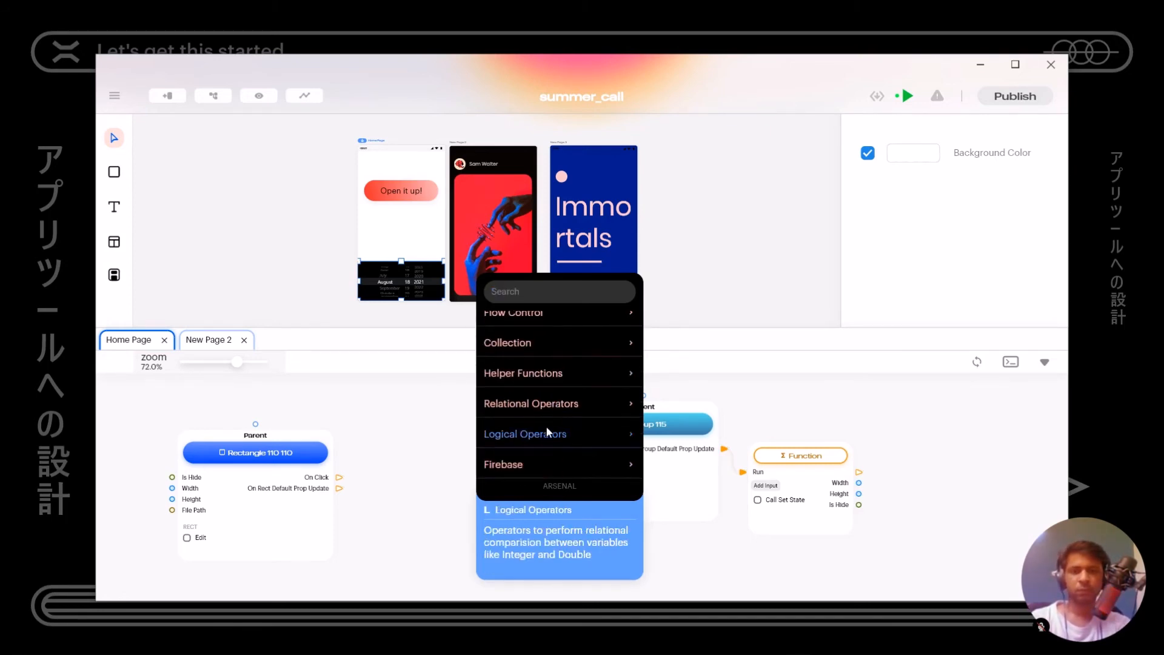
left_click(543, 430)
left_click(537, 387)
left_click_drag(543, 504, 475, 511)
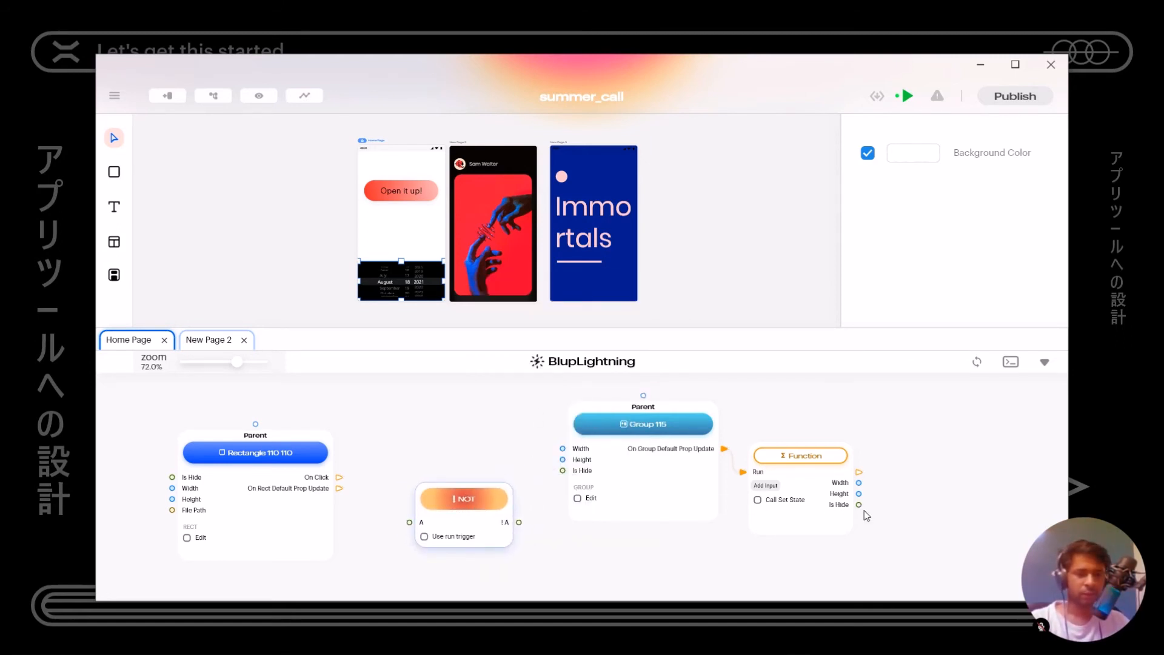
- Connect the Function's Is Hide output to the NOT node's A input, enabling its run trigger and disabling Call S.S
left_click_drag(858, 505, 409, 523)
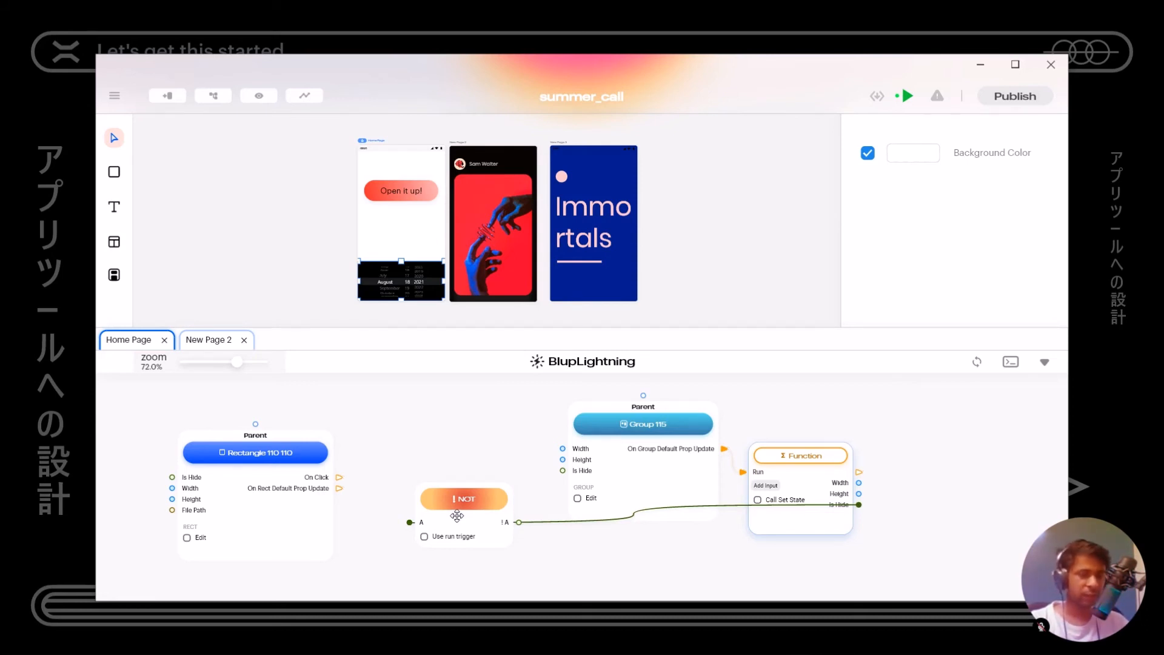
left_click(425, 536)
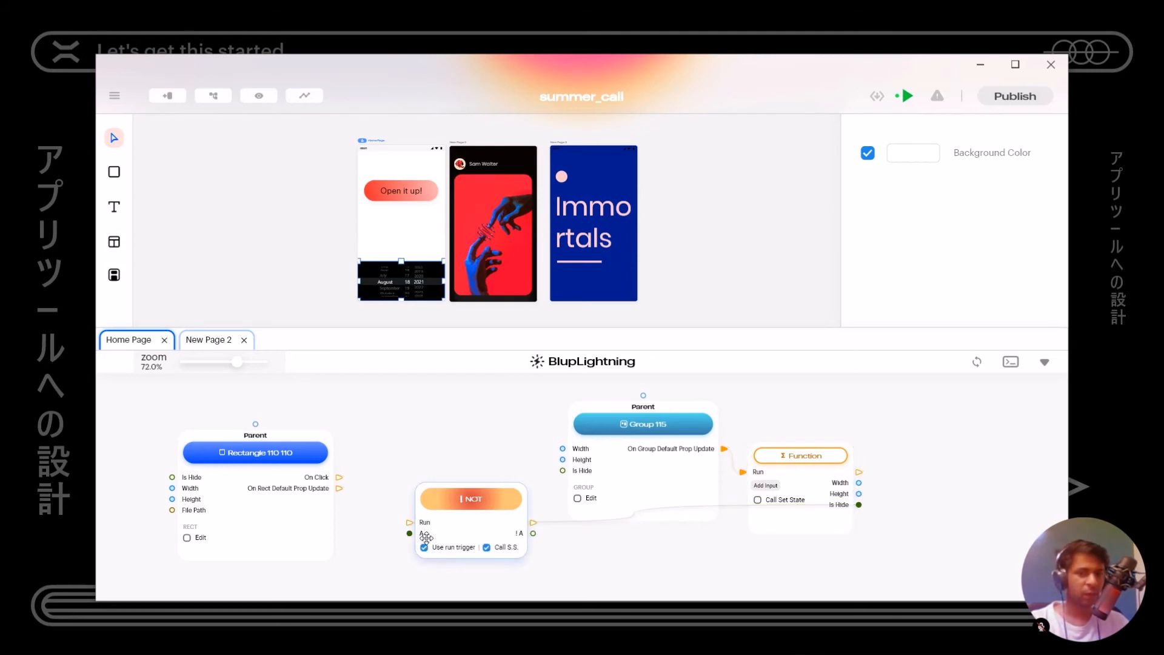
left_click_drag(481, 541, 464, 542)
left_click(470, 547)
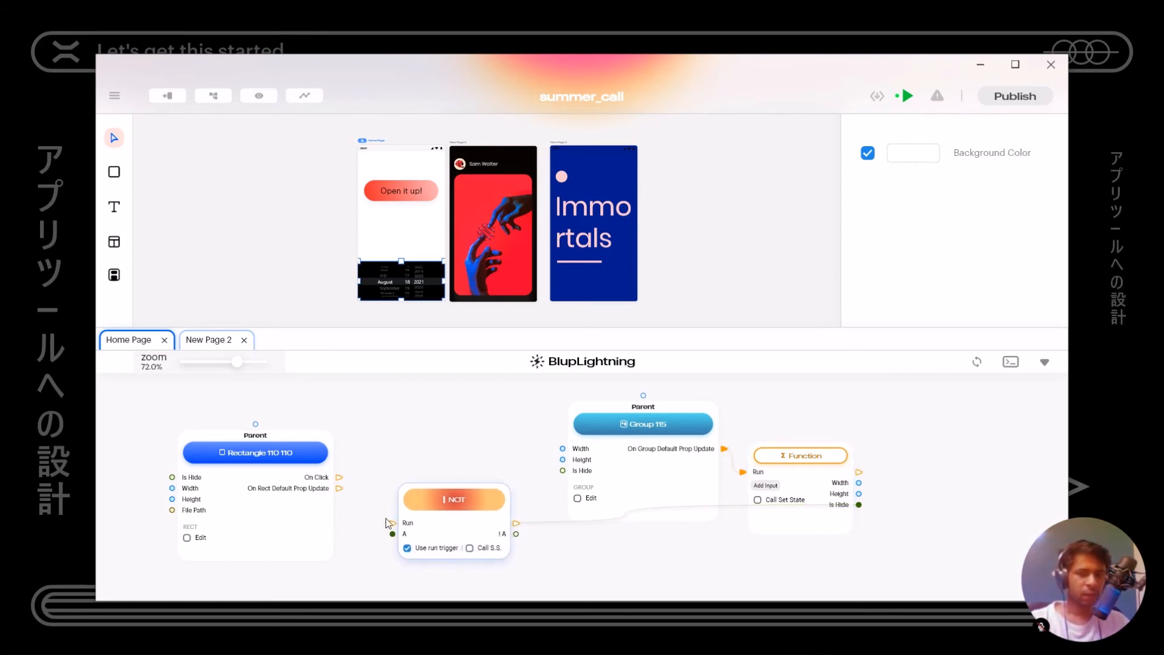
- Connect the button rectangle's On Click event to the NOT node's Run input and tidy the node layout
left_click_drag(413, 523, 405, 510)
left_click_drag(340, 478, 426, 519)
left_click_drag(252, 473, 247, 464)
mouse_move(439, 501)
left_mouse_down()
mouse_move(467, 507)
mouse_move(447, 493)
left_mouse_up()
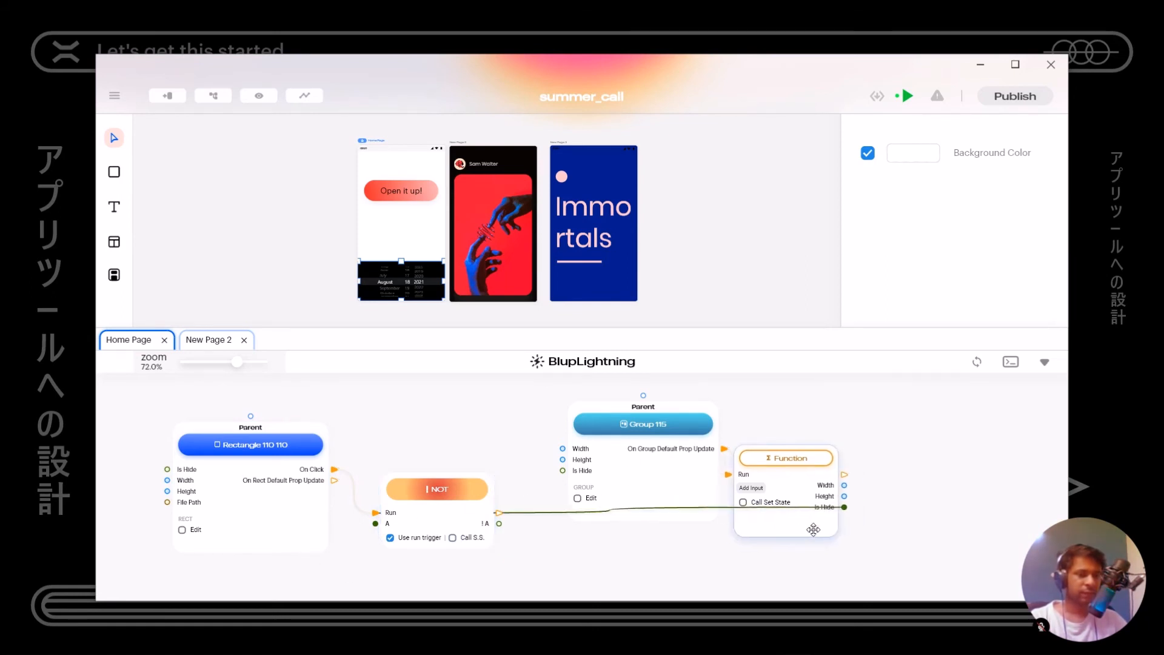
left_click_drag(822, 512, 832, 512)
left_click_drag(660, 466, 663, 465)
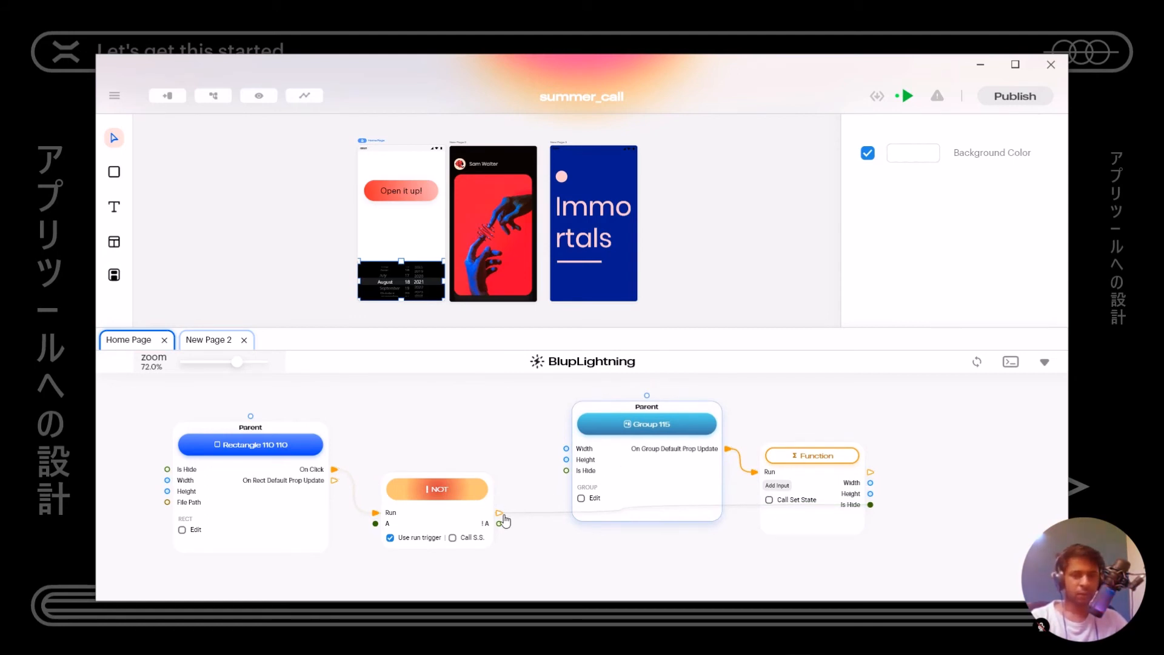
- Connect the NOT node's !A output to the date picker group's Is Hide input and reload the app in the emulator
left_click_drag(499, 524, 567, 471)
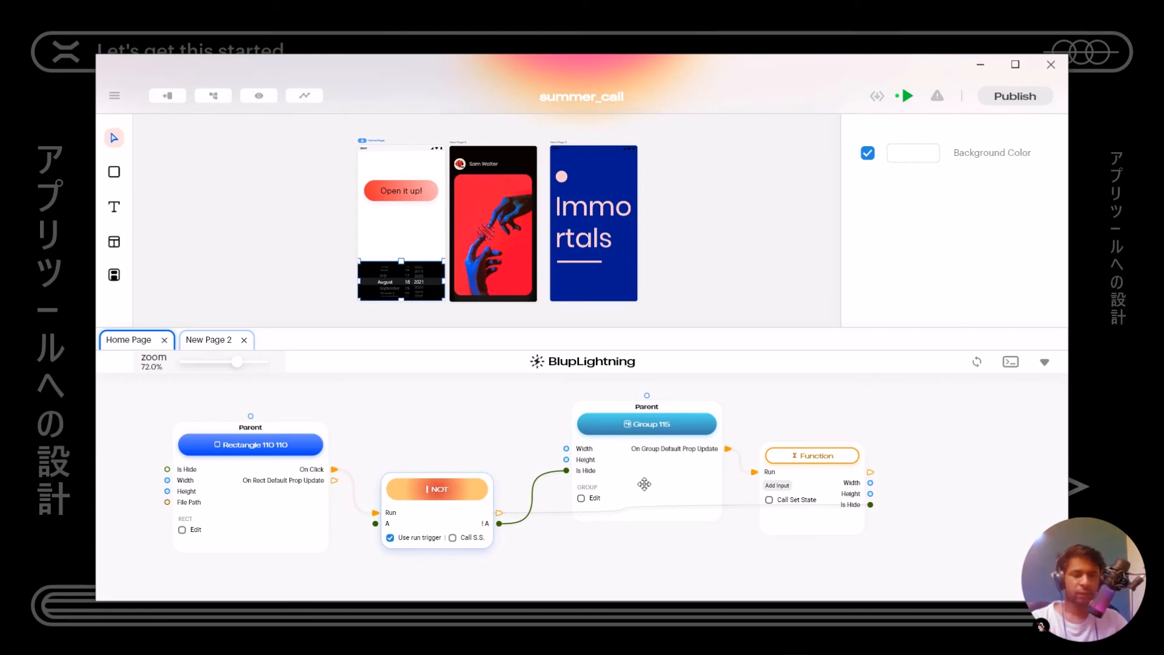
left_click_drag(645, 487, 629, 491)
left_click(907, 96)
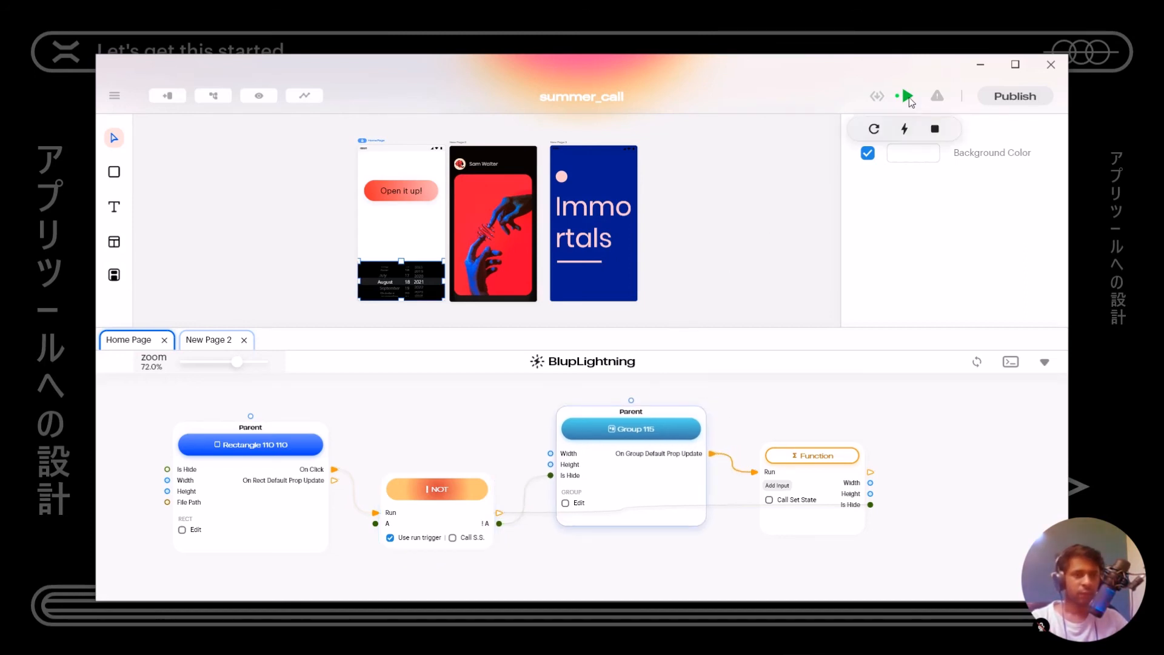
left_click(909, 127)
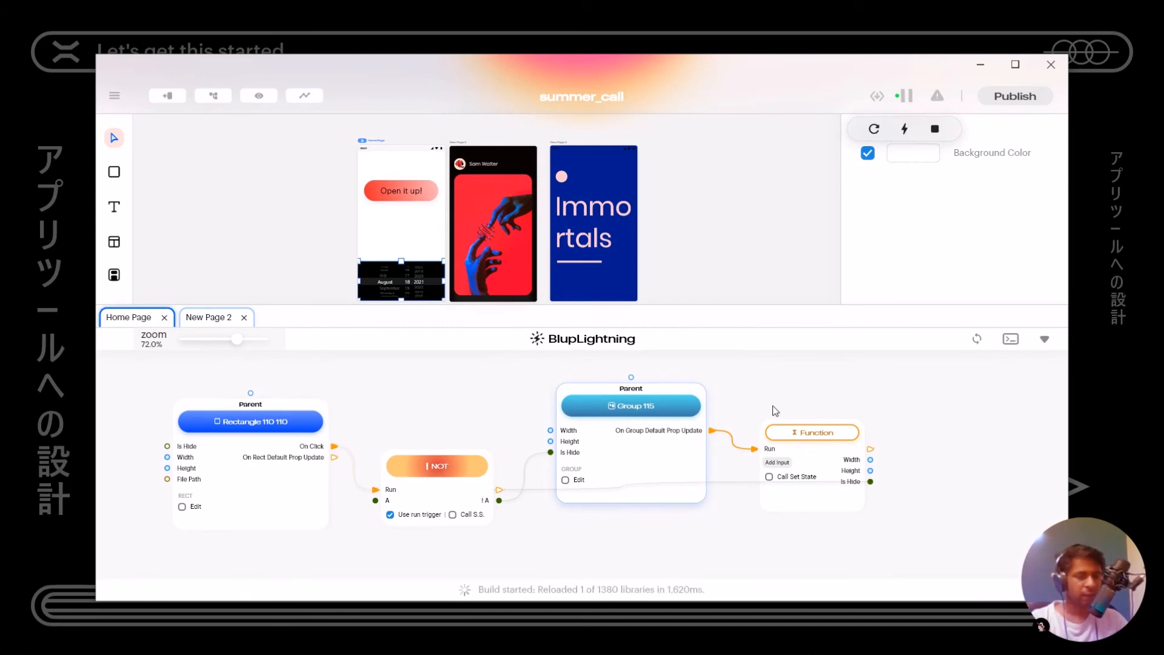
key("alt+Tab")
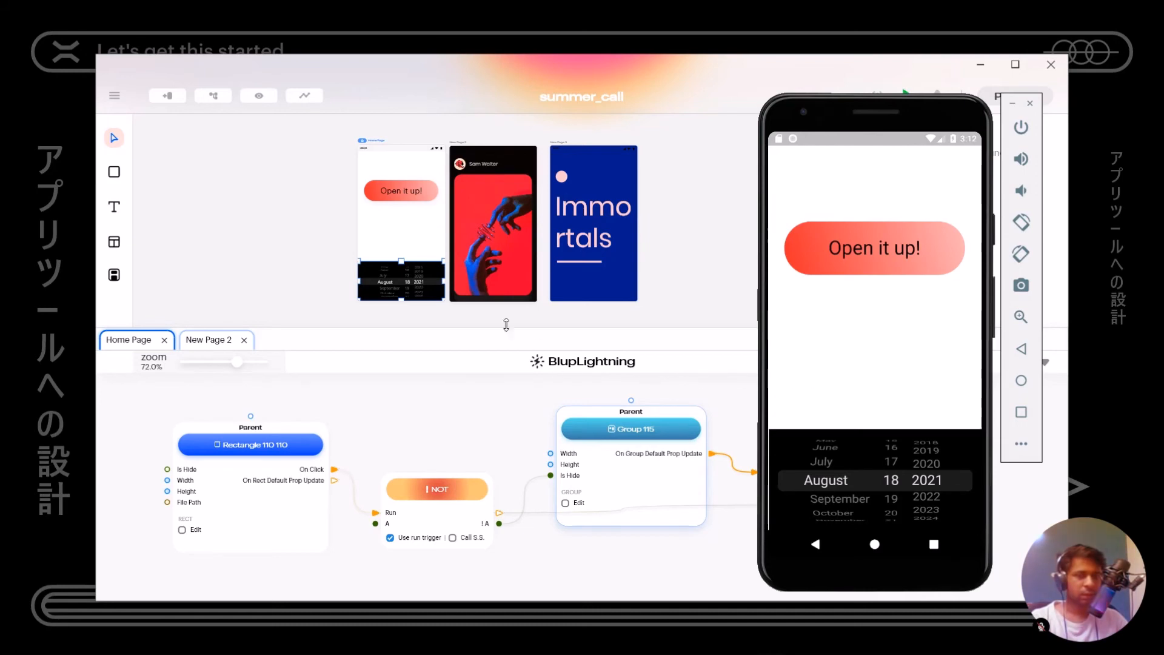
left_click(1026, 104)
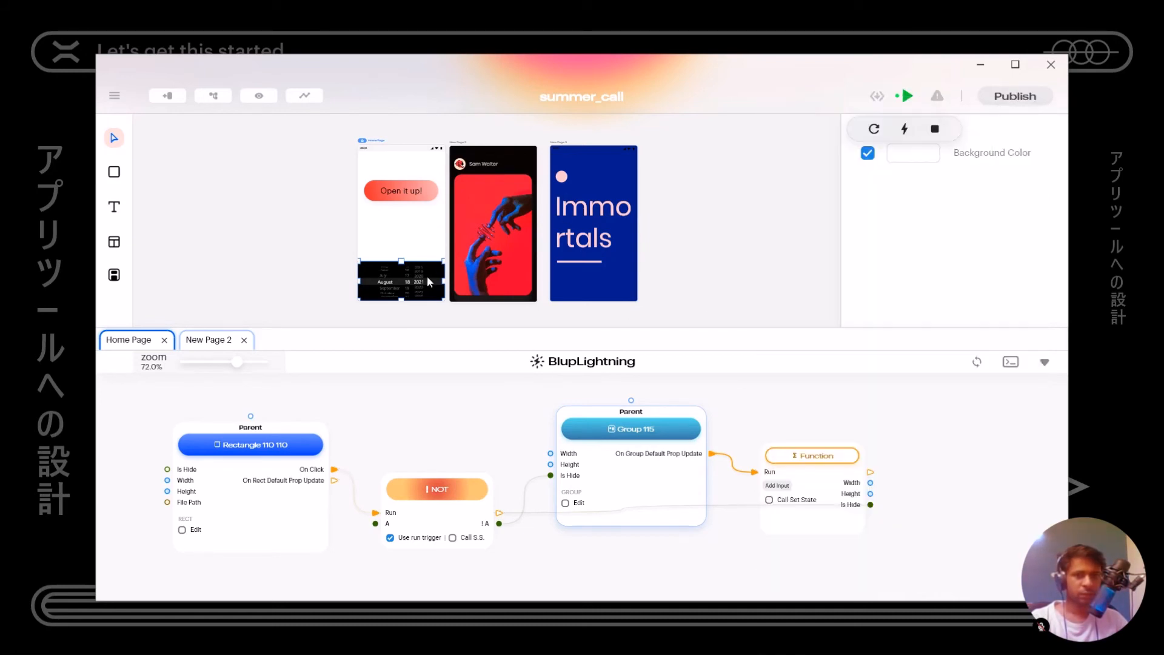
- Enable Is Hide in the properties of the date picker group on the Home Page
left_click(418, 300)
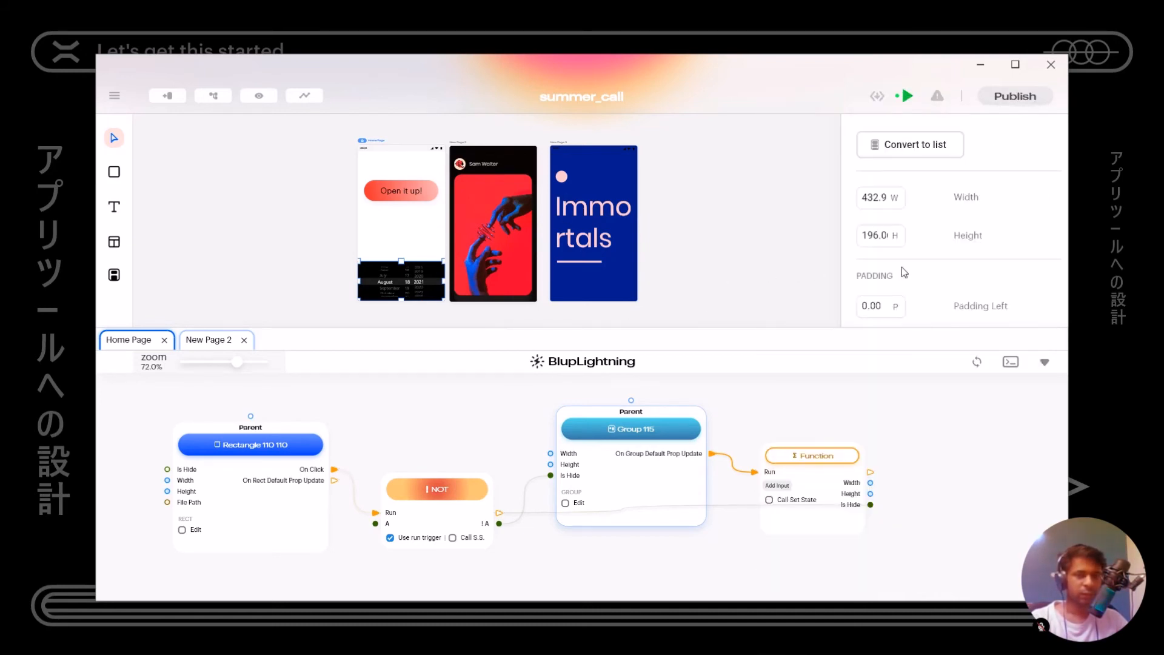
scroll(902, 265, "down", 5)
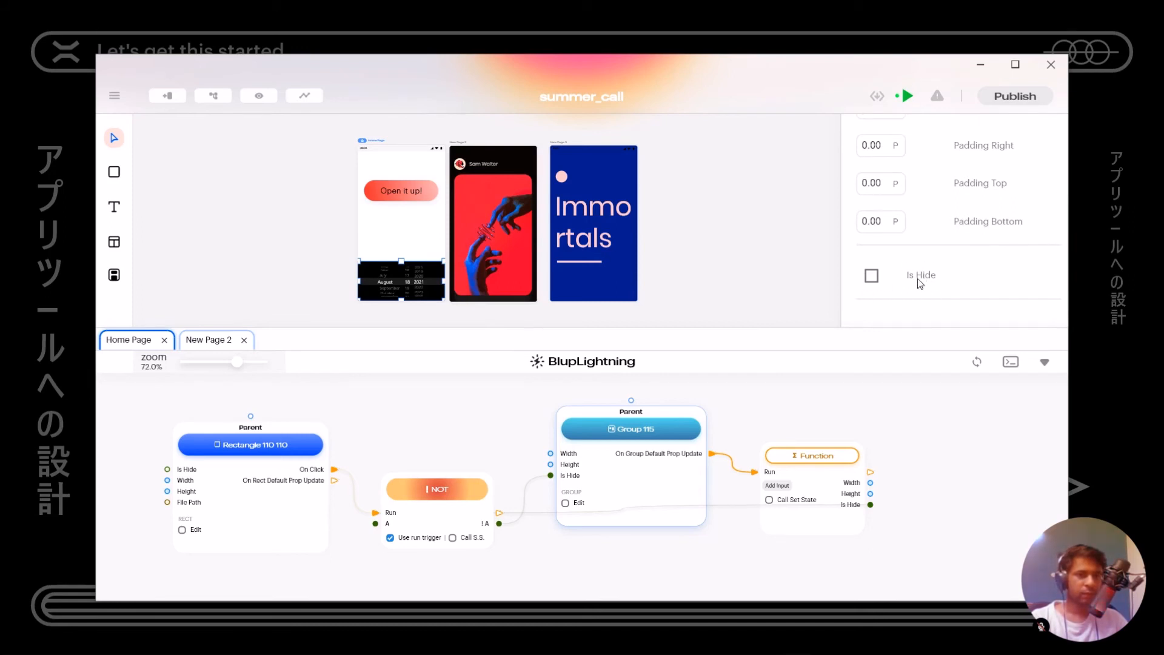
left_click(871, 278)
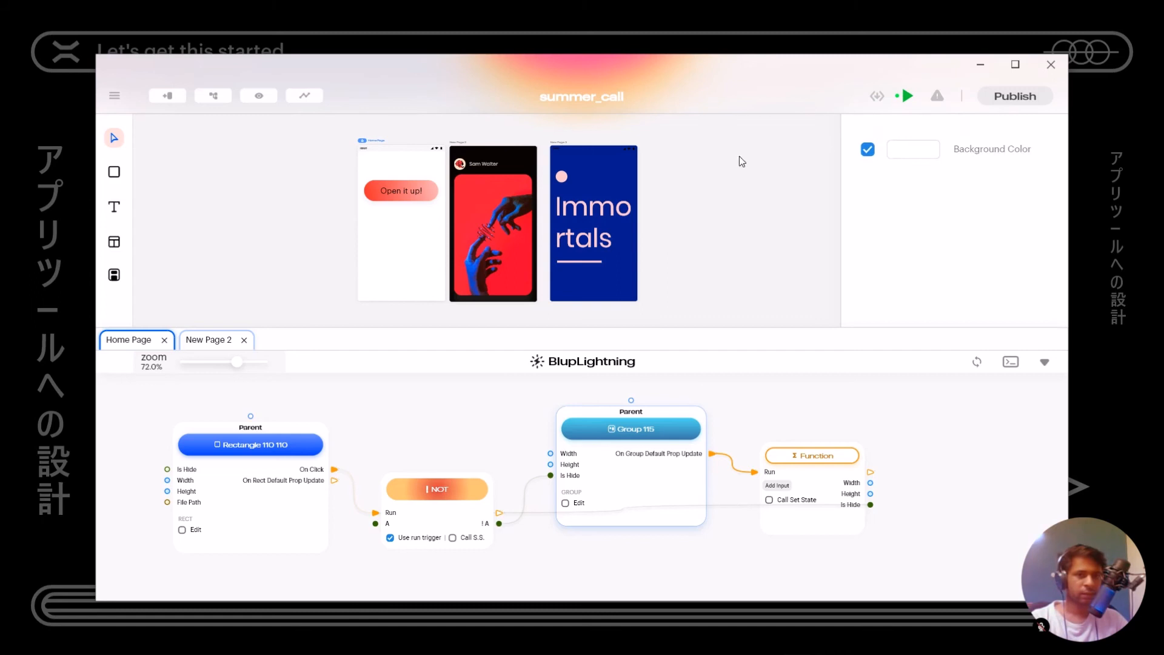
- Reload the app and test the "Open it up!" button's date picker toggle repeatedly in the emulator, then minimize the emulator
left_click(906, 96)
key("alt+Tab")
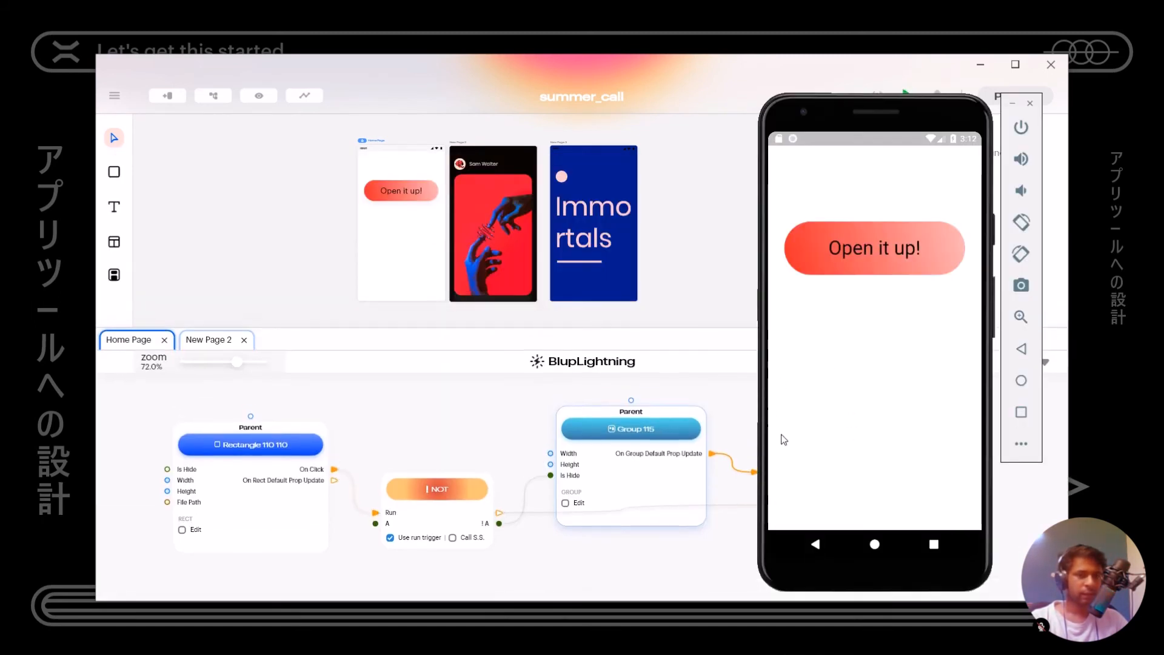
left_click(876, 266)
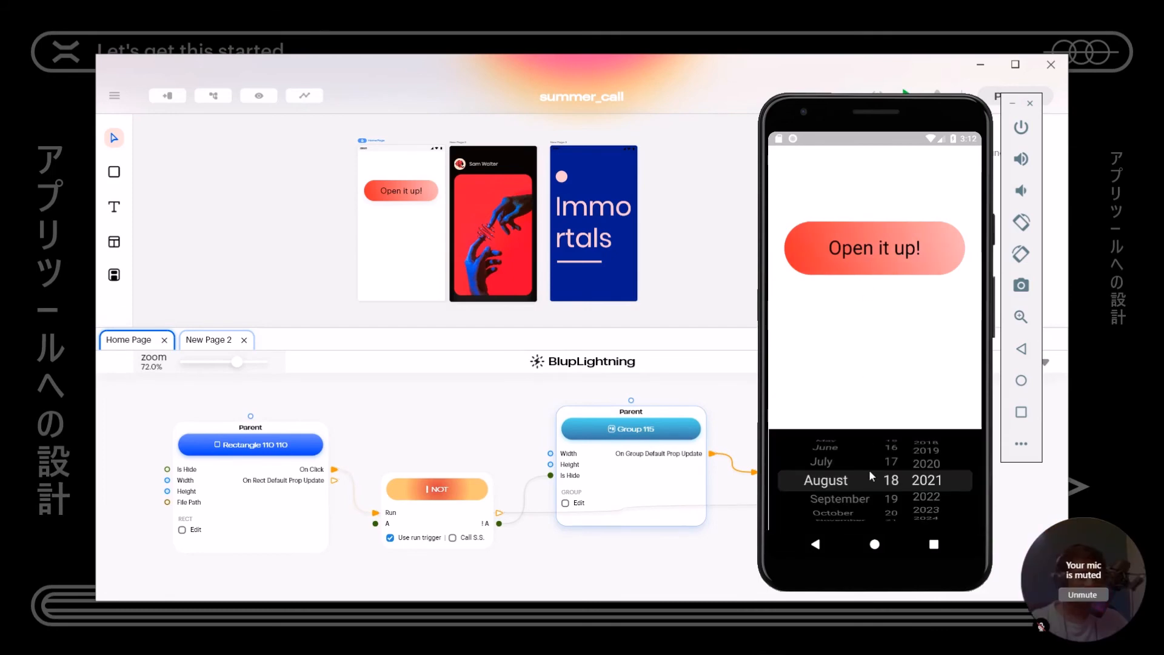
left_click(878, 257)
left_click(878, 257)
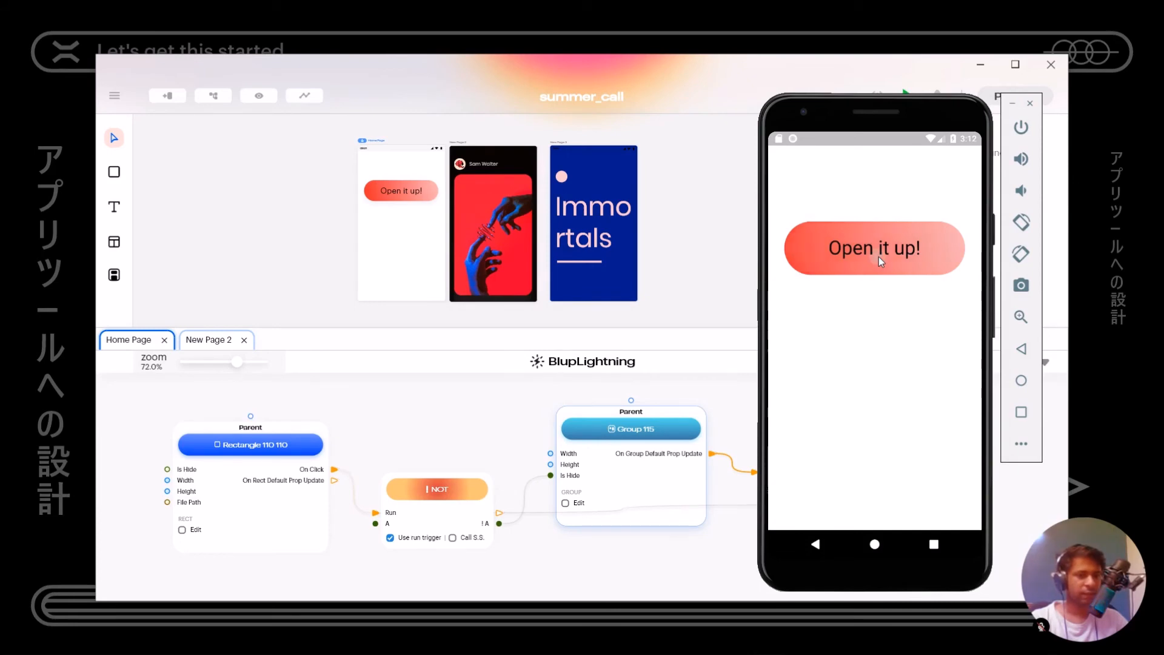
left_click(879, 257)
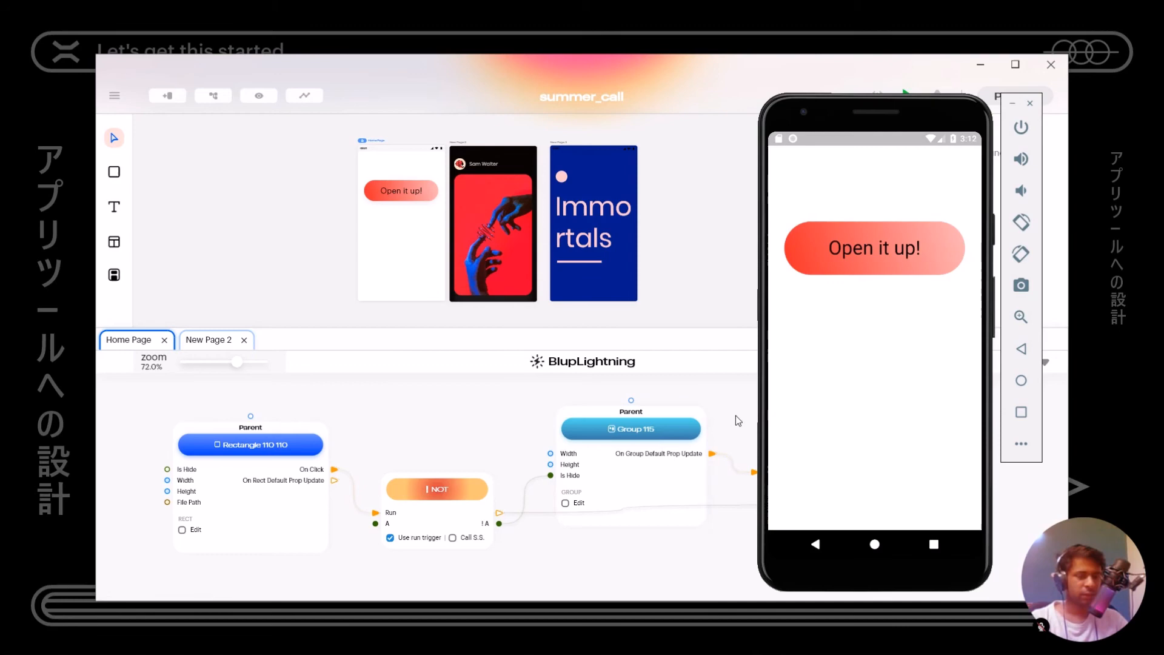
mouse_move(898, 114)
left_mouse_down()
mouse_move(953, 129)
mouse_move(1043, 120)
mouse_move(947, 89)
mouse_move(899, 96)
left_mouse_up()
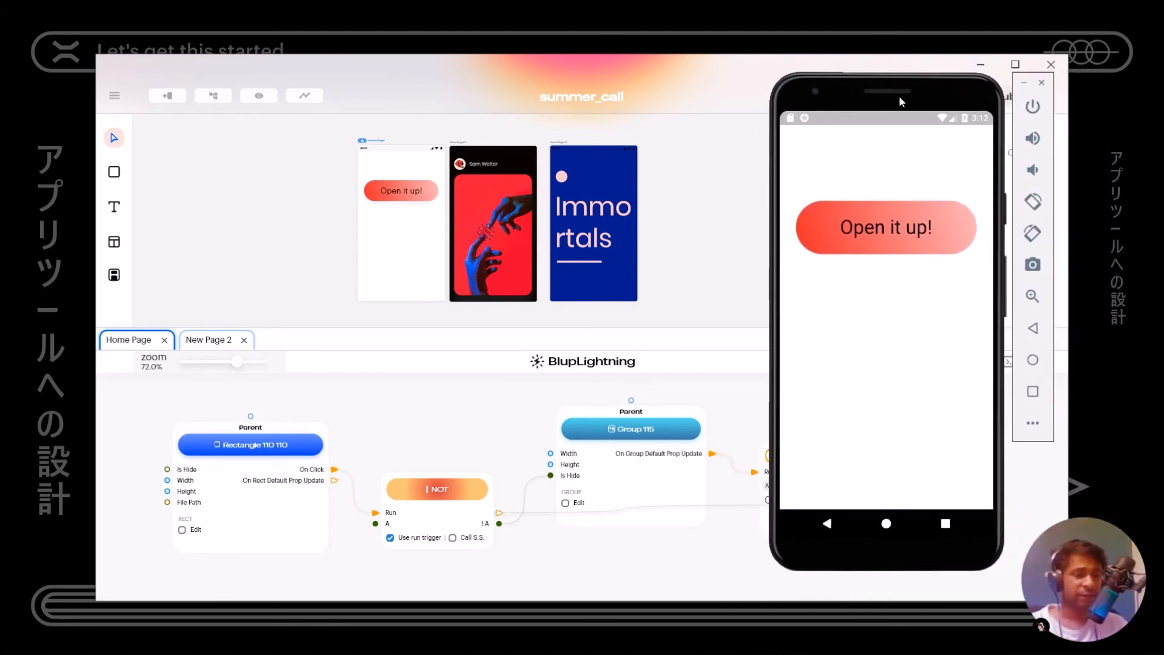
left_click(1025, 83)
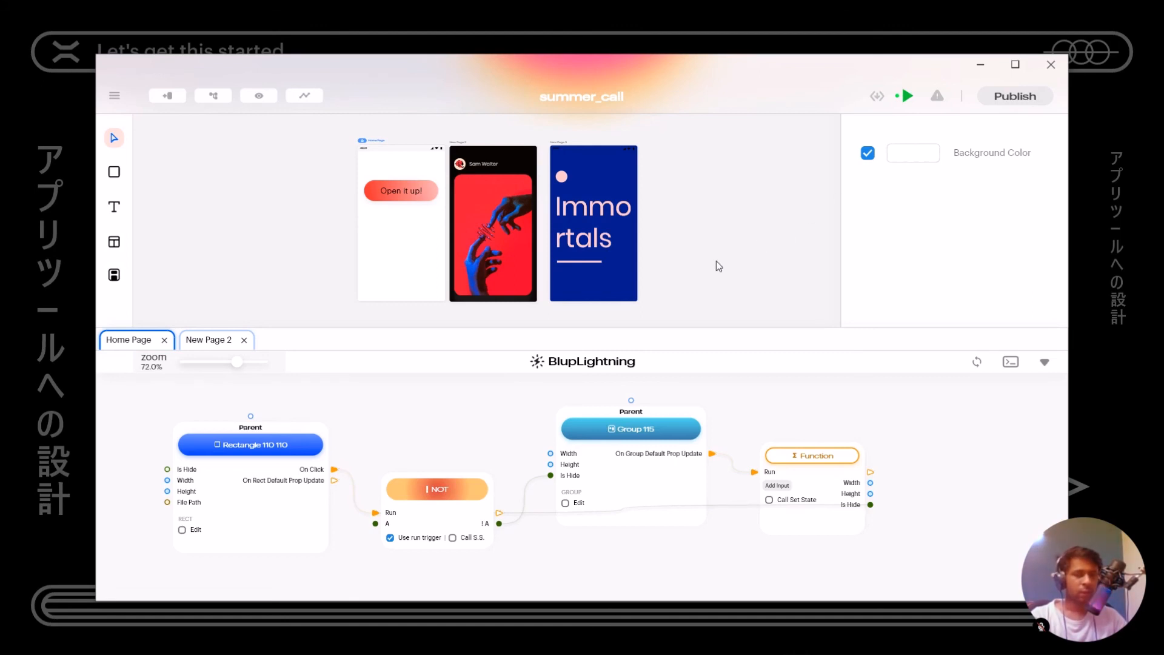
- Close the BlupLightning logic editor and centre the three enlarged pages on the canvas
left_click(1041, 365)
scroll(575, 242, "up", 3)
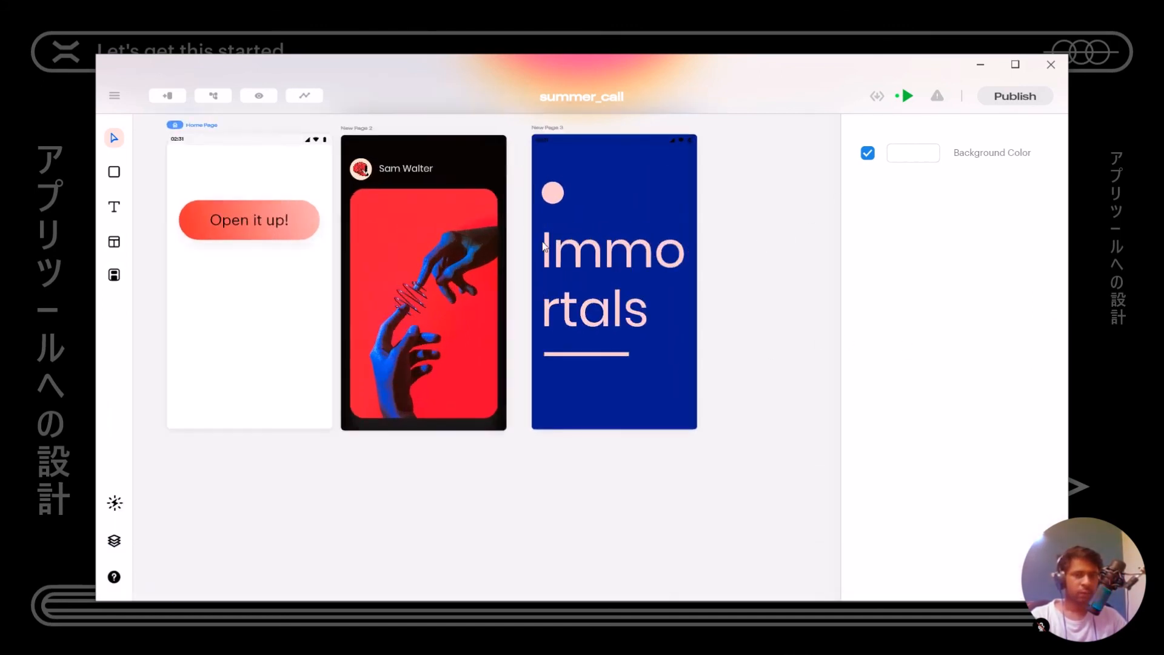
left_click_drag(544, 246, 618, 316)
left_click(317, 342)
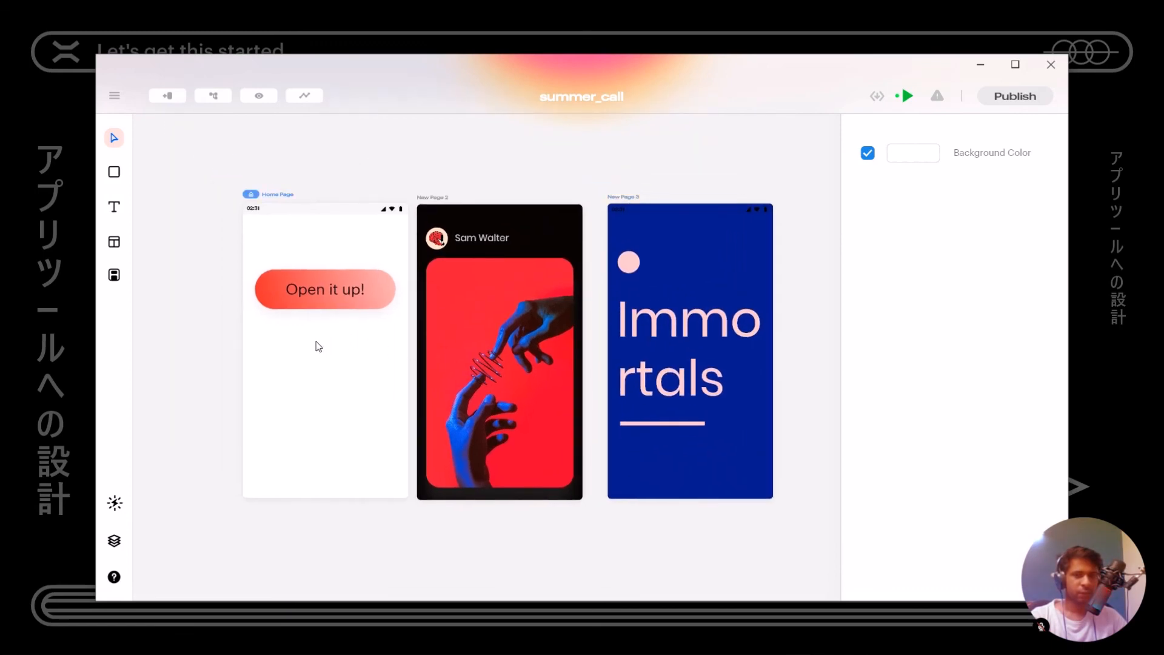
- Reveal hidden elements on the canvas, select the Home Page date picker, and switch the hidden-element display on and off again
left_click(259, 98)
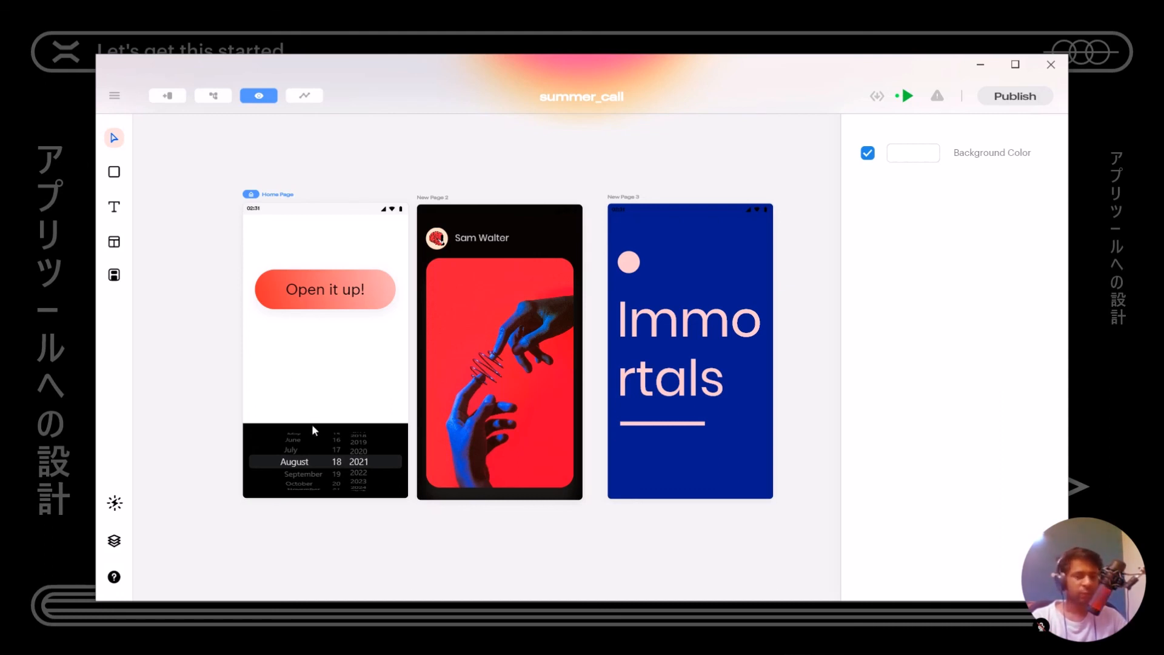
left_click(346, 458)
left_click(259, 100)
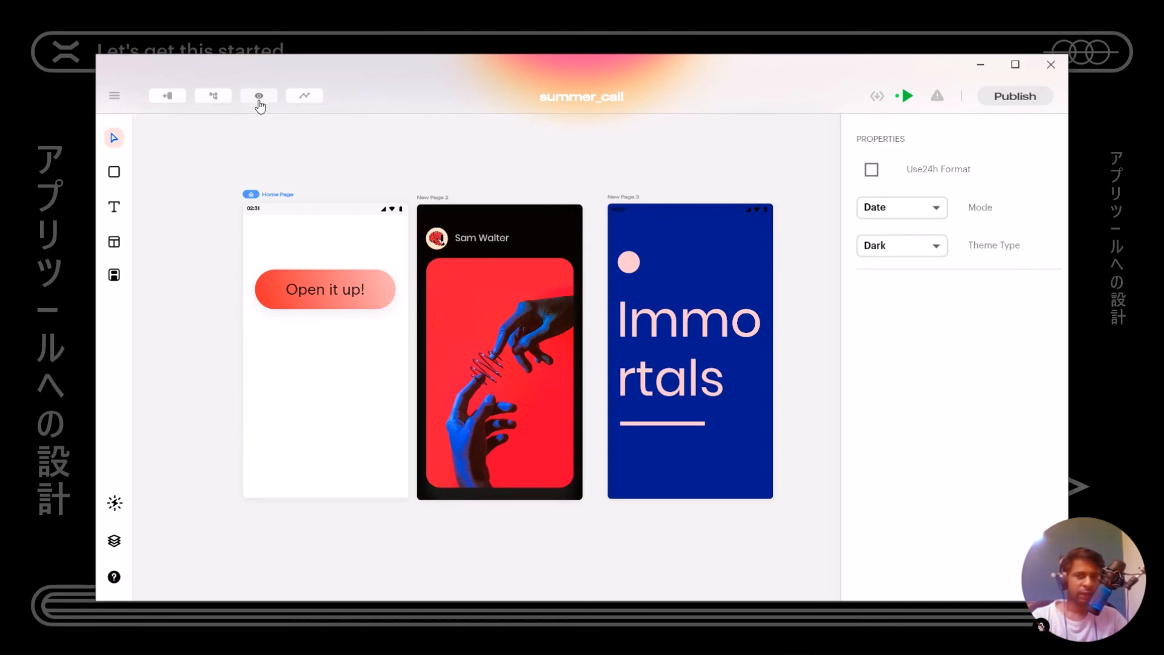
left_click(259, 97)
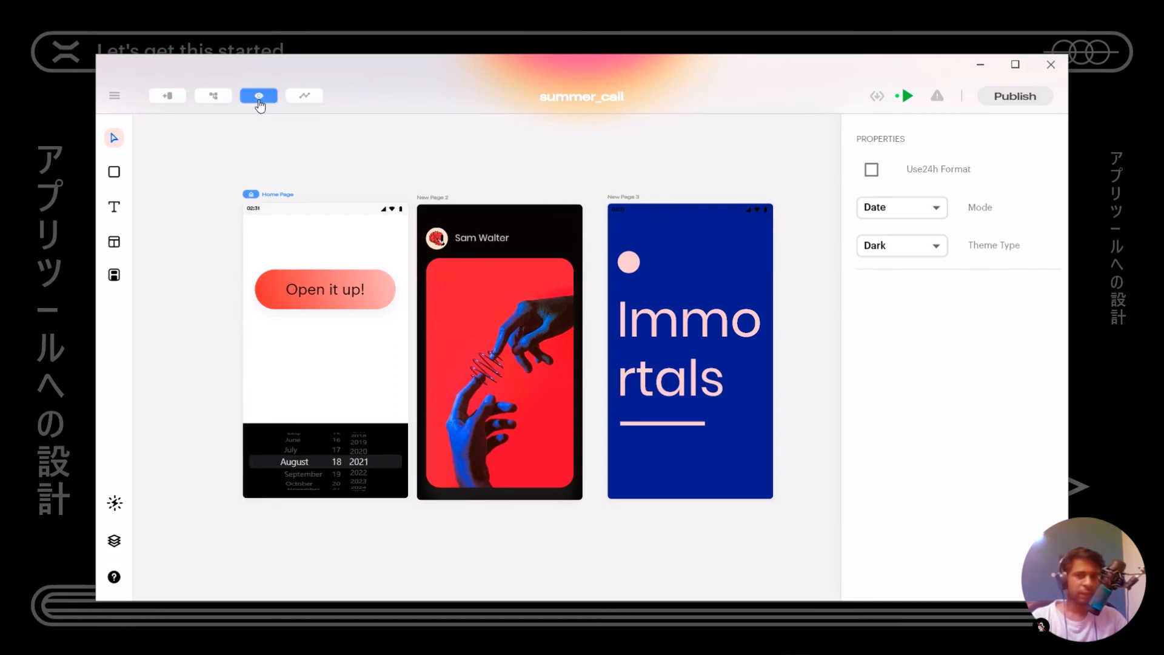
left_click(259, 97)
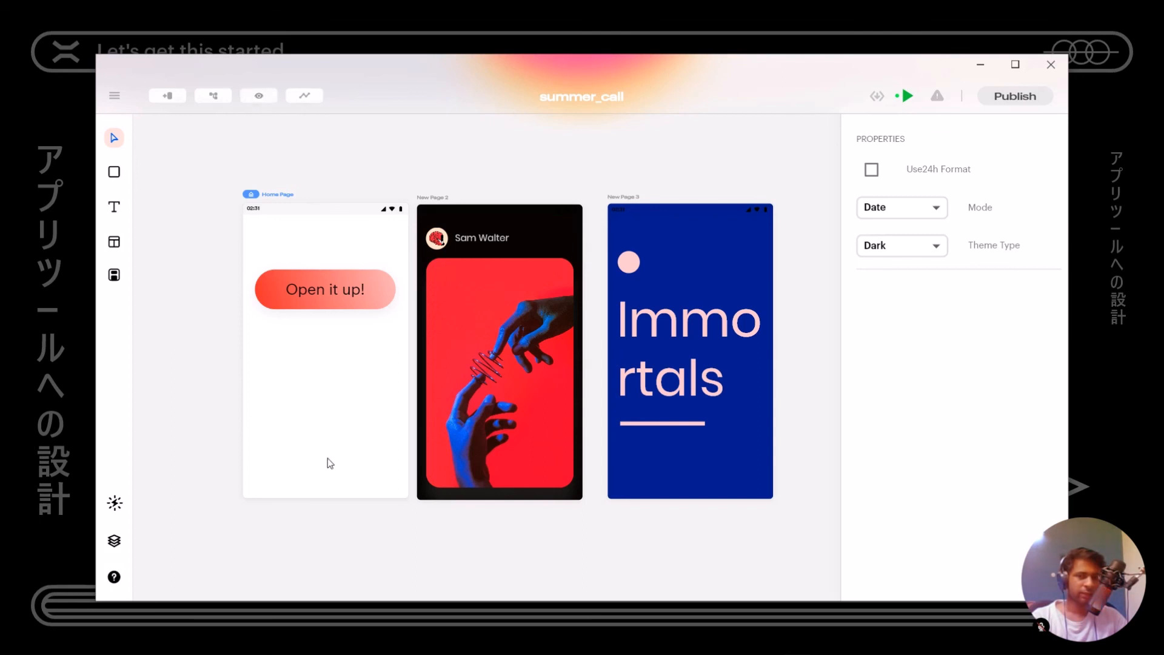